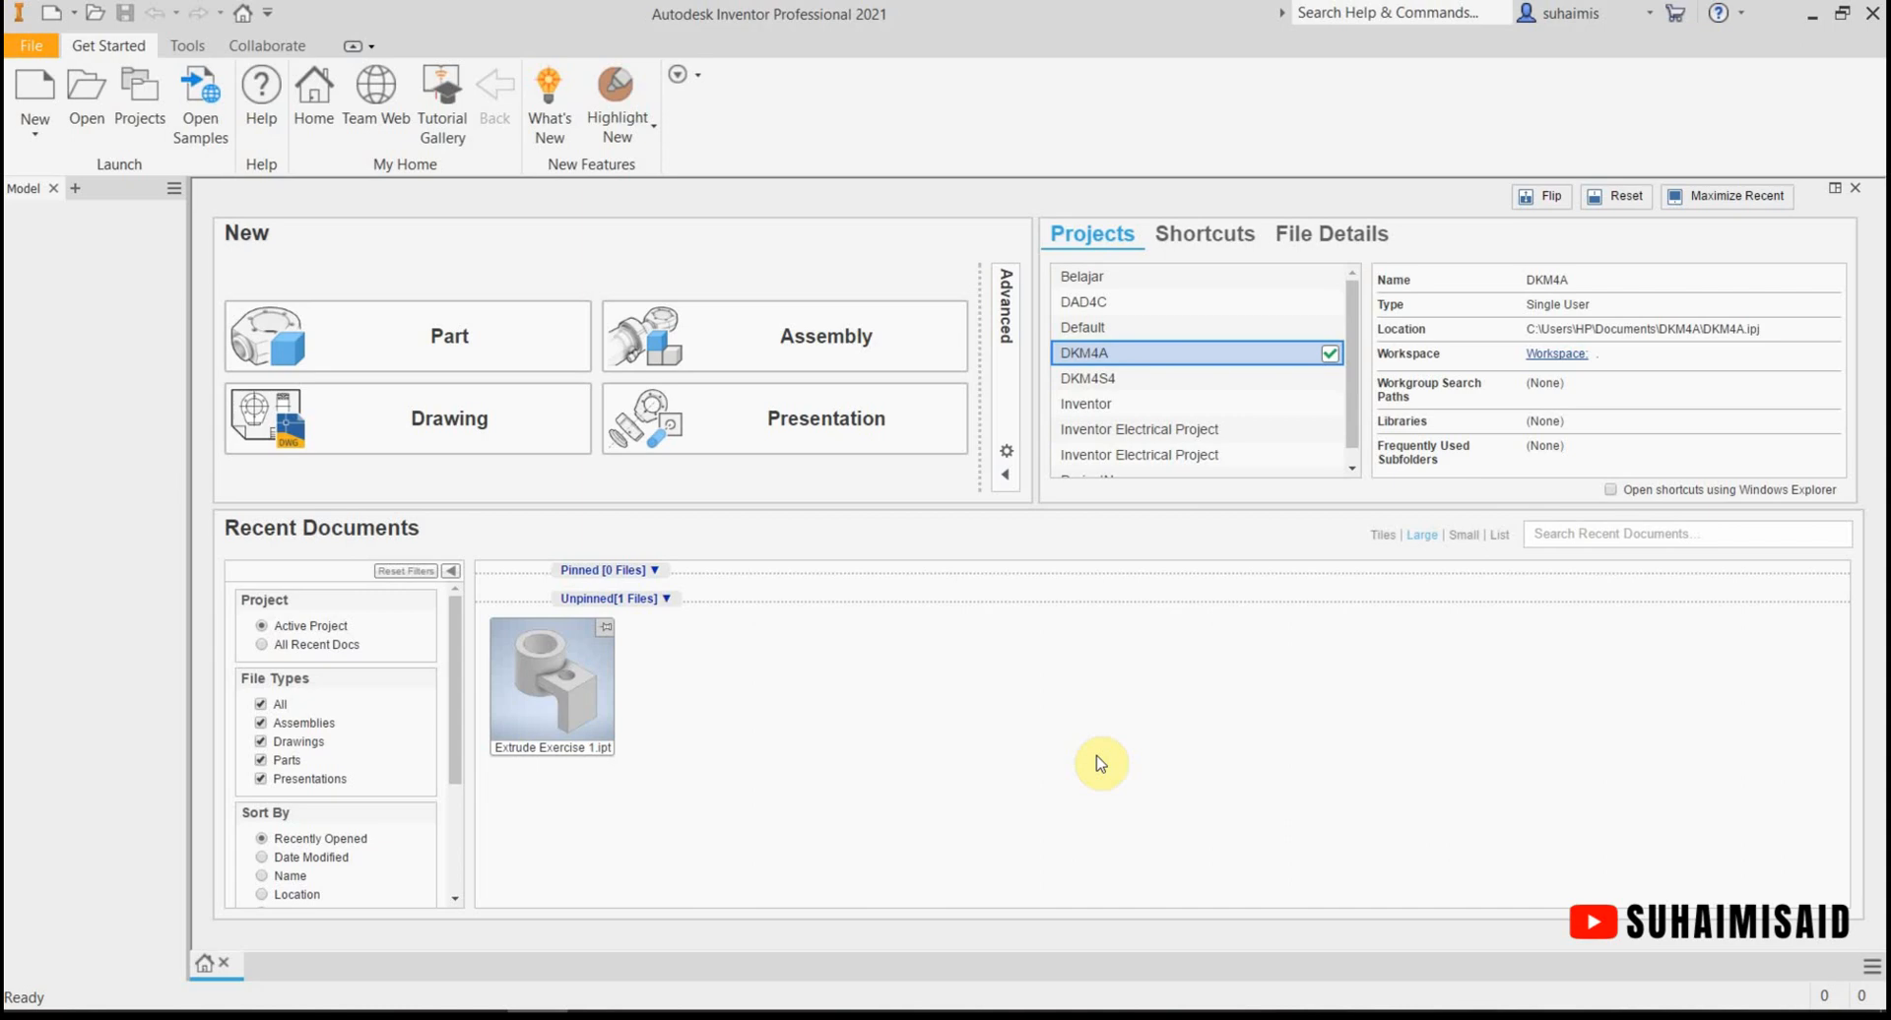
# Step: Create a new part from the metric Standard (mm).ipt template and start a 2D sketch on the front XY plane
pyautogui.click(36, 91)
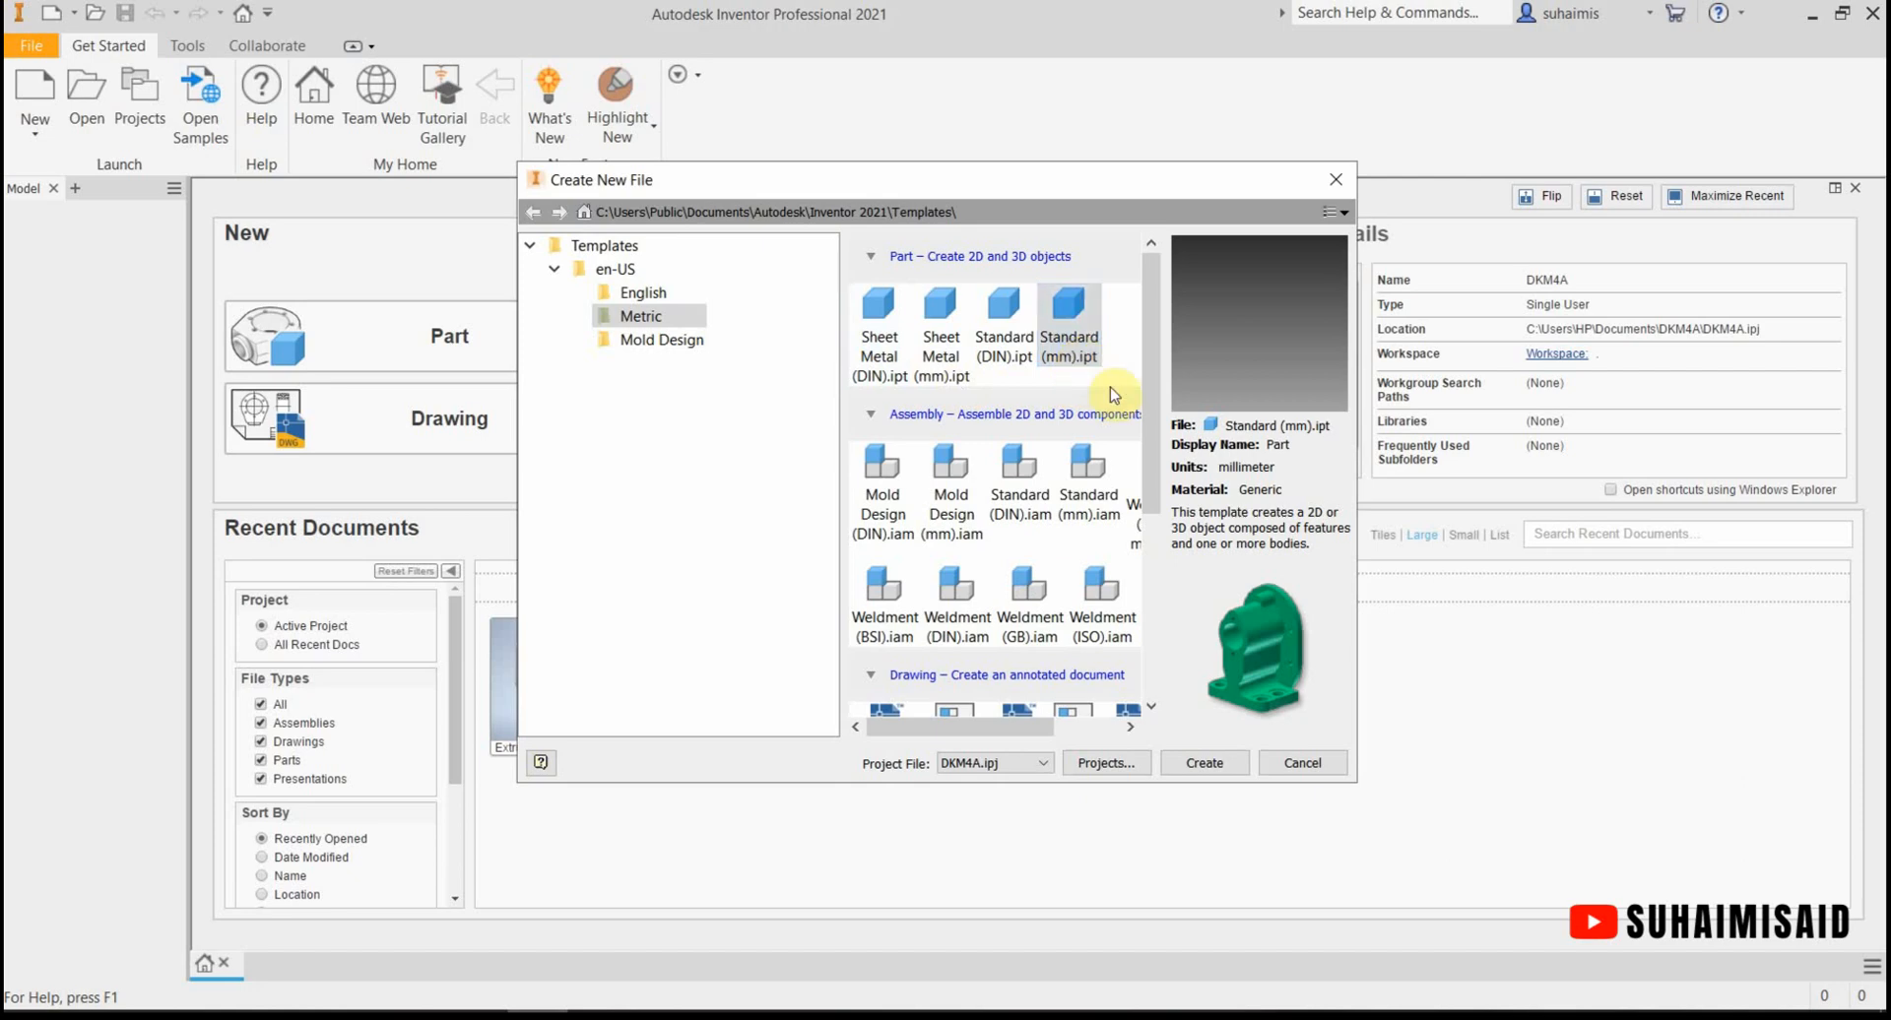
pyautogui.click(1214, 772)
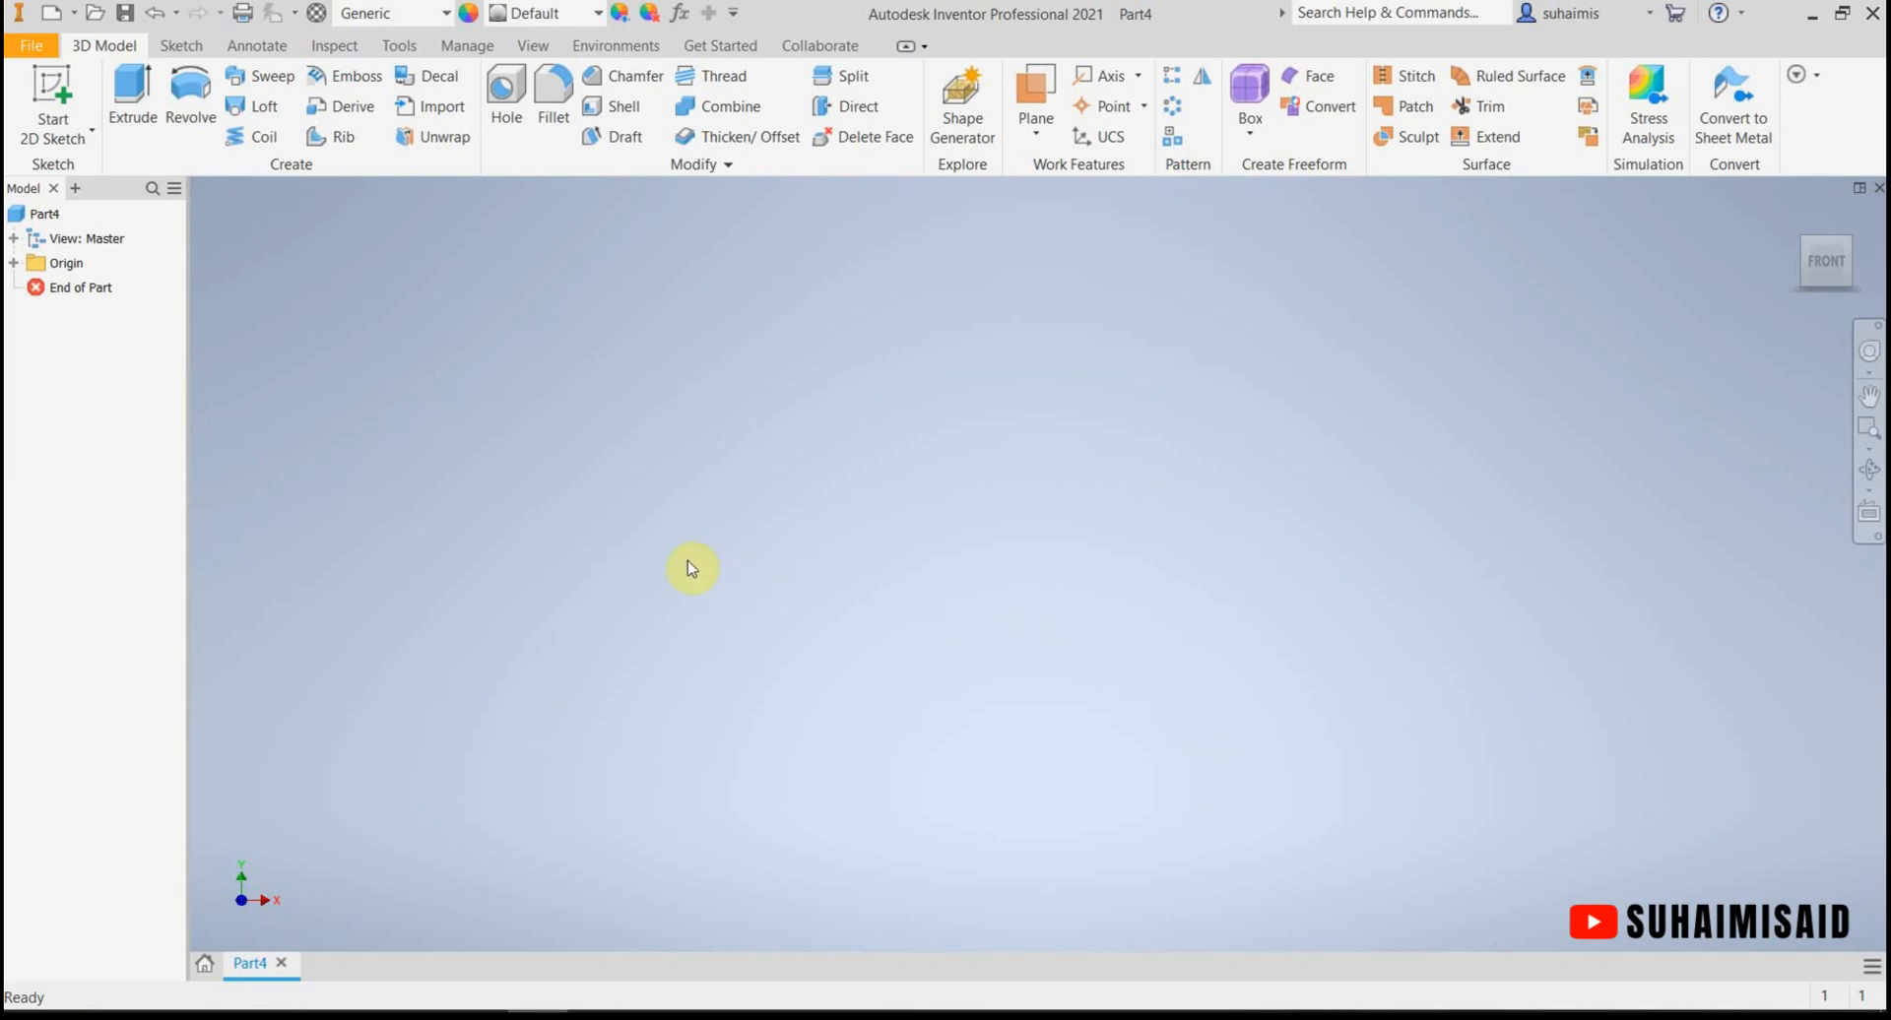
pyautogui.click(54, 93)
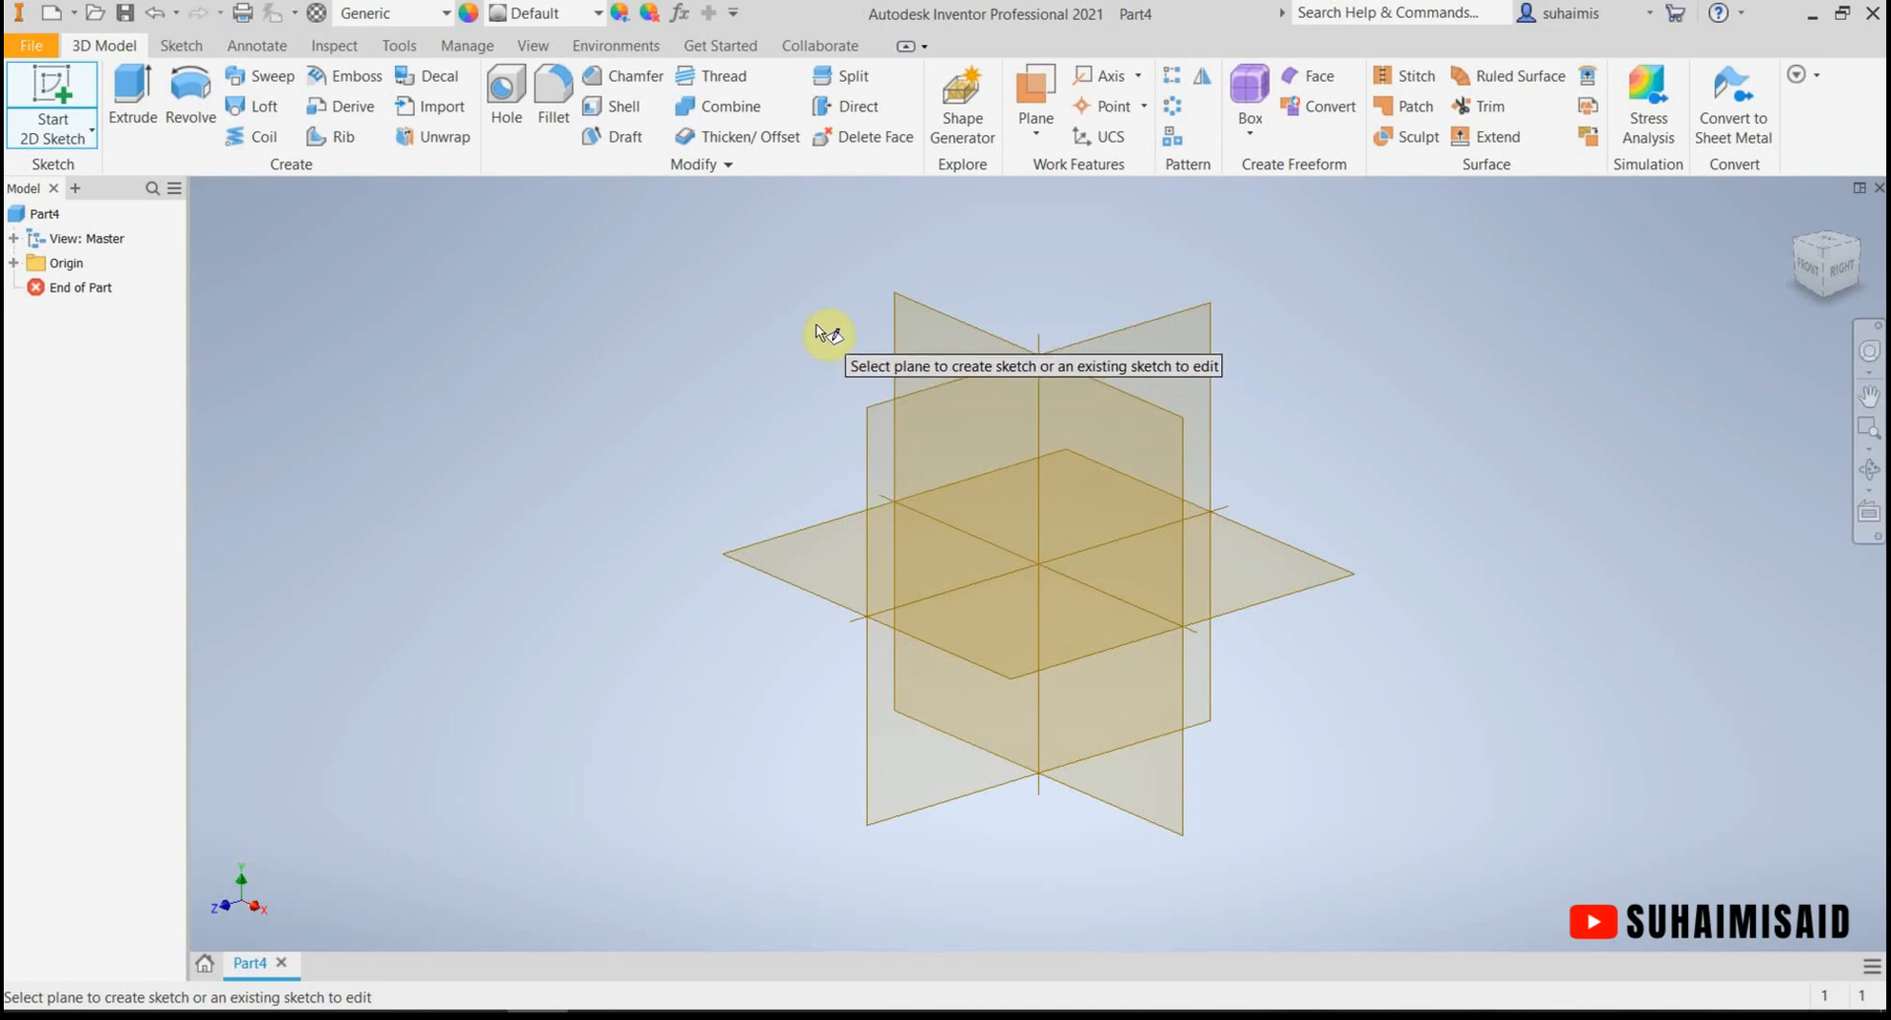
pyautogui.click(949, 343)
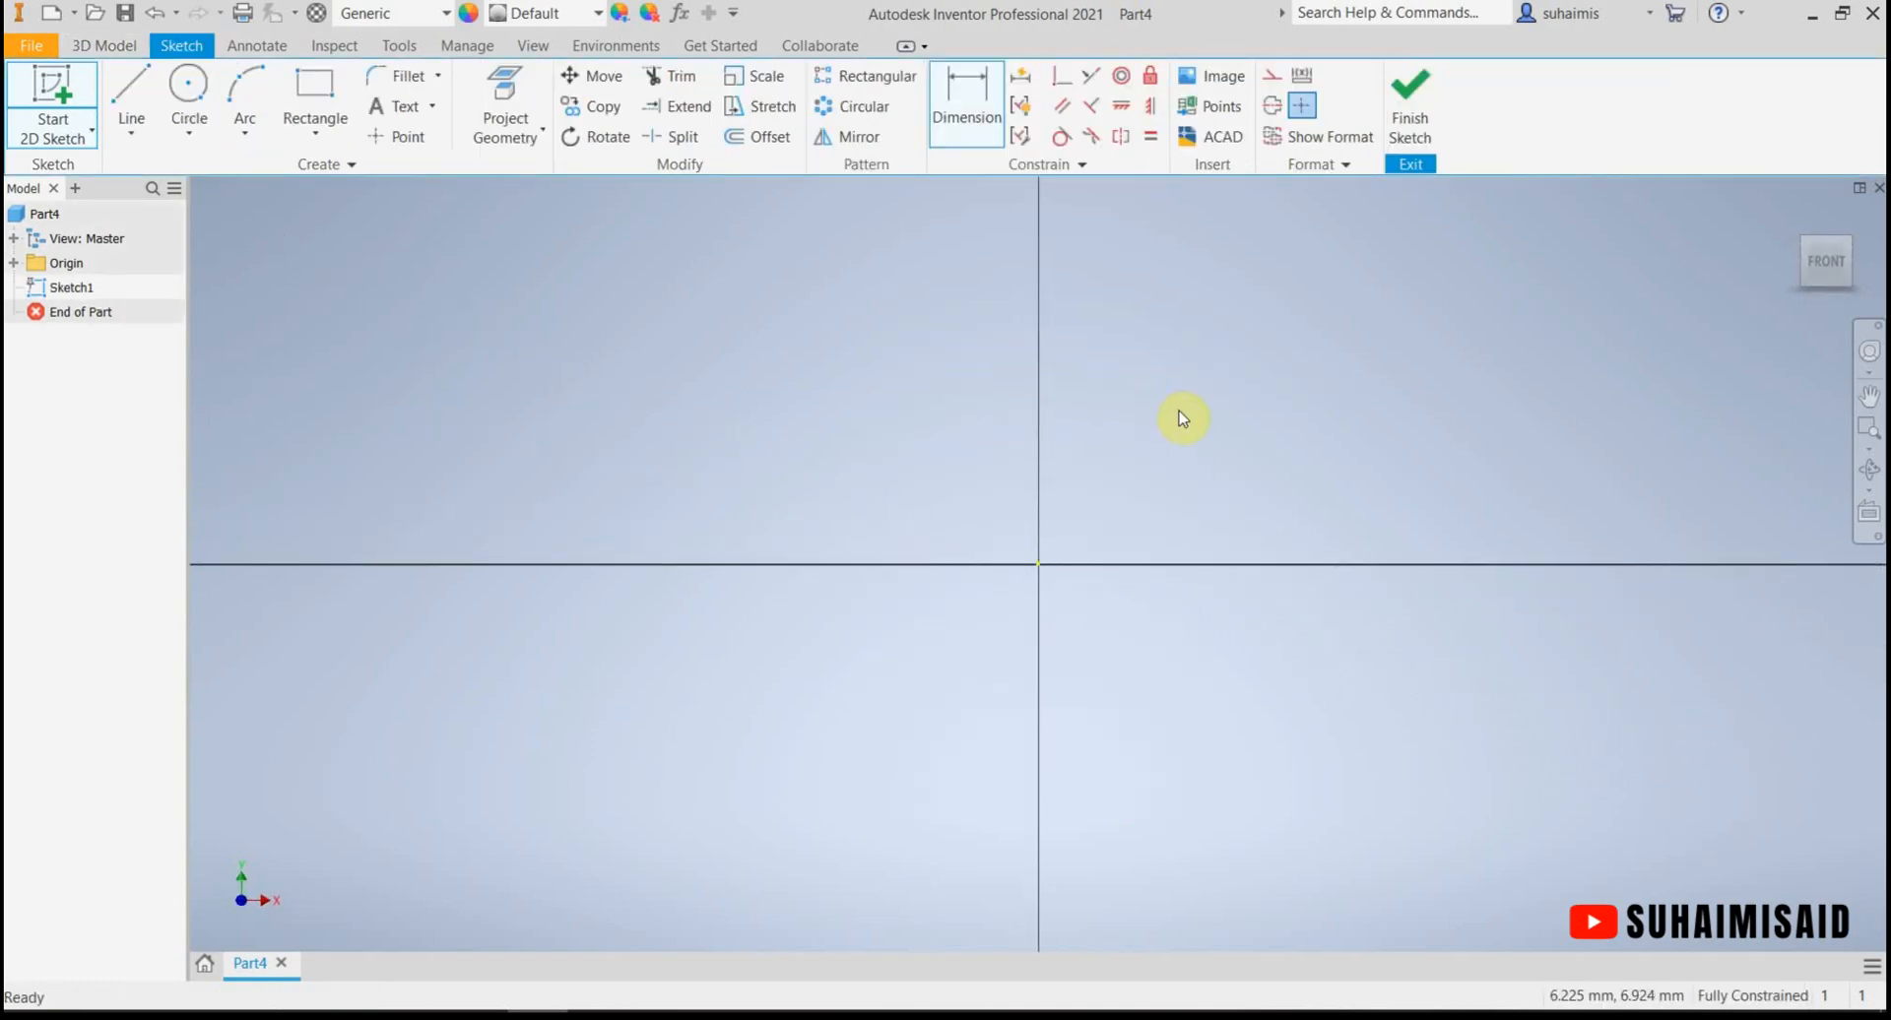
# Step: Sketch two overlapping rectangles forming an L: an upright one about 4.4 mm wide and a horizontal one starting at its lower-left corner
pyautogui.moveTo(1181, 418)
pyautogui.mouseDown(button='middle')
pyautogui.moveTo(950, 557)
pyautogui.moveTo(861, 654)
pyautogui.mouseUp(button='middle')
pyautogui.click(315, 113)
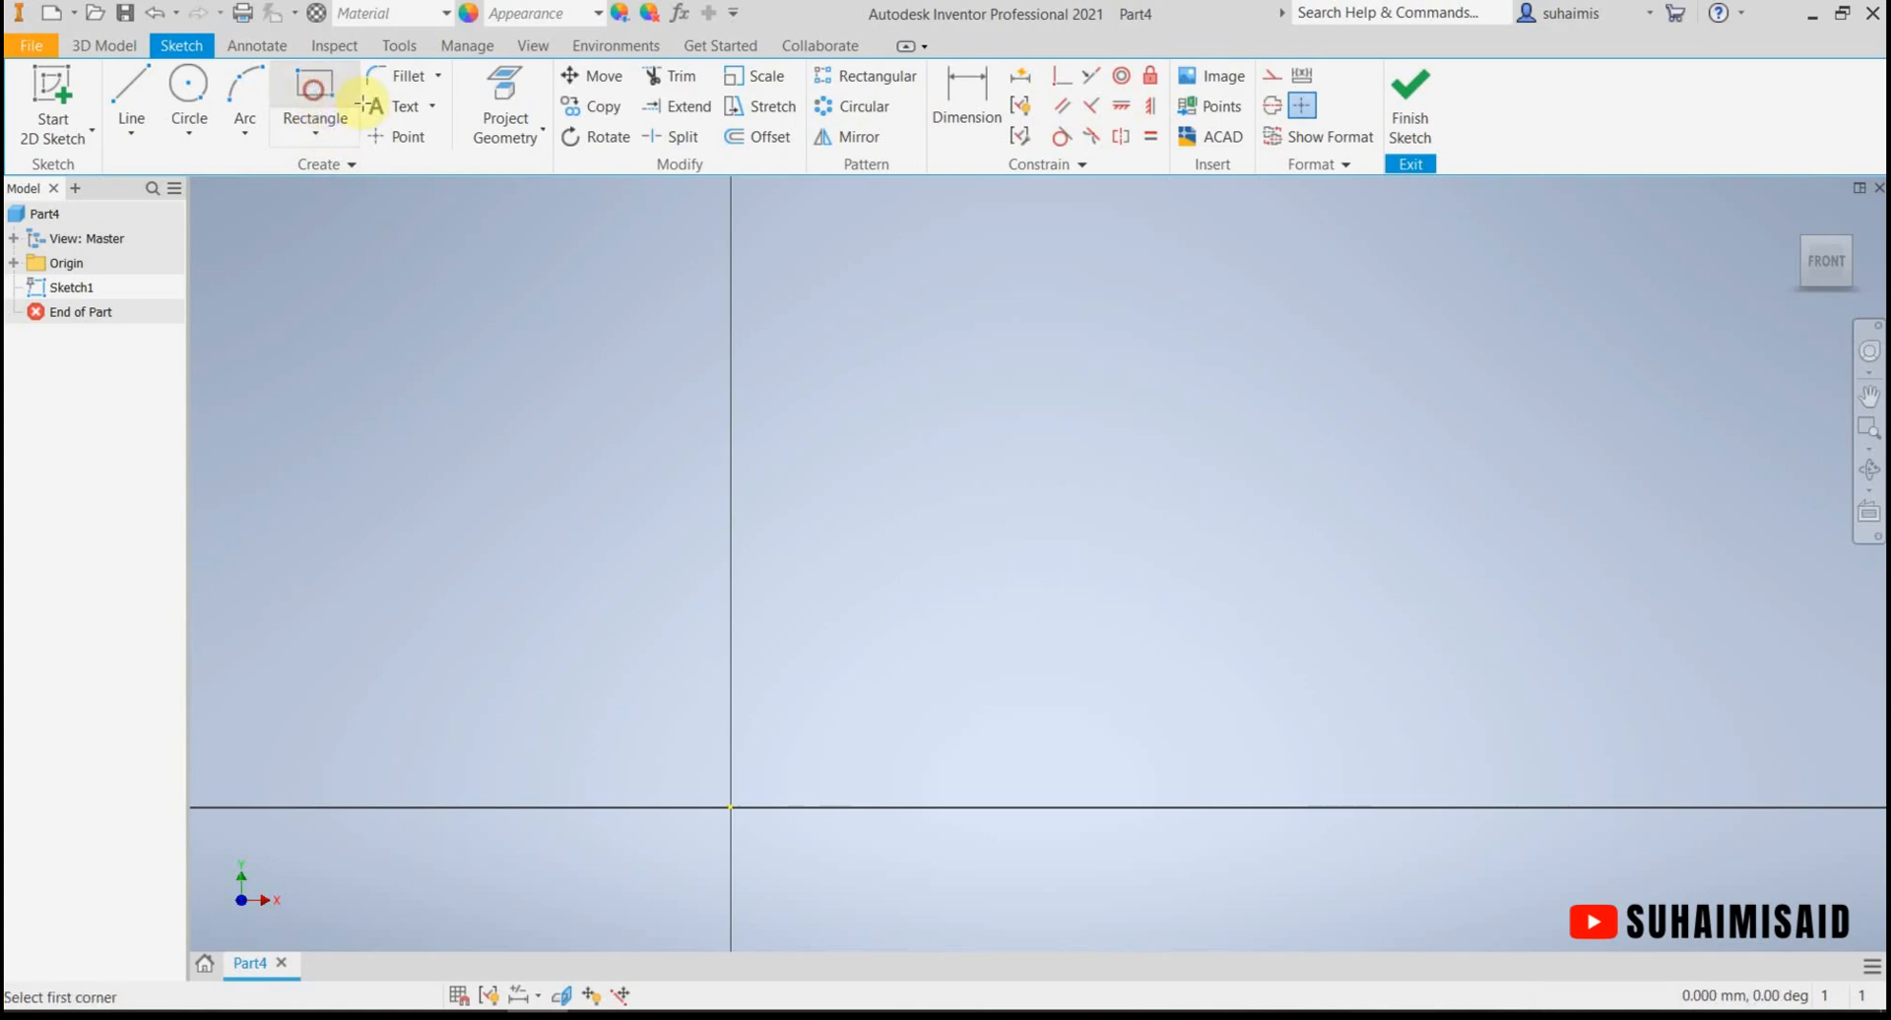
pyautogui.click(885, 313)
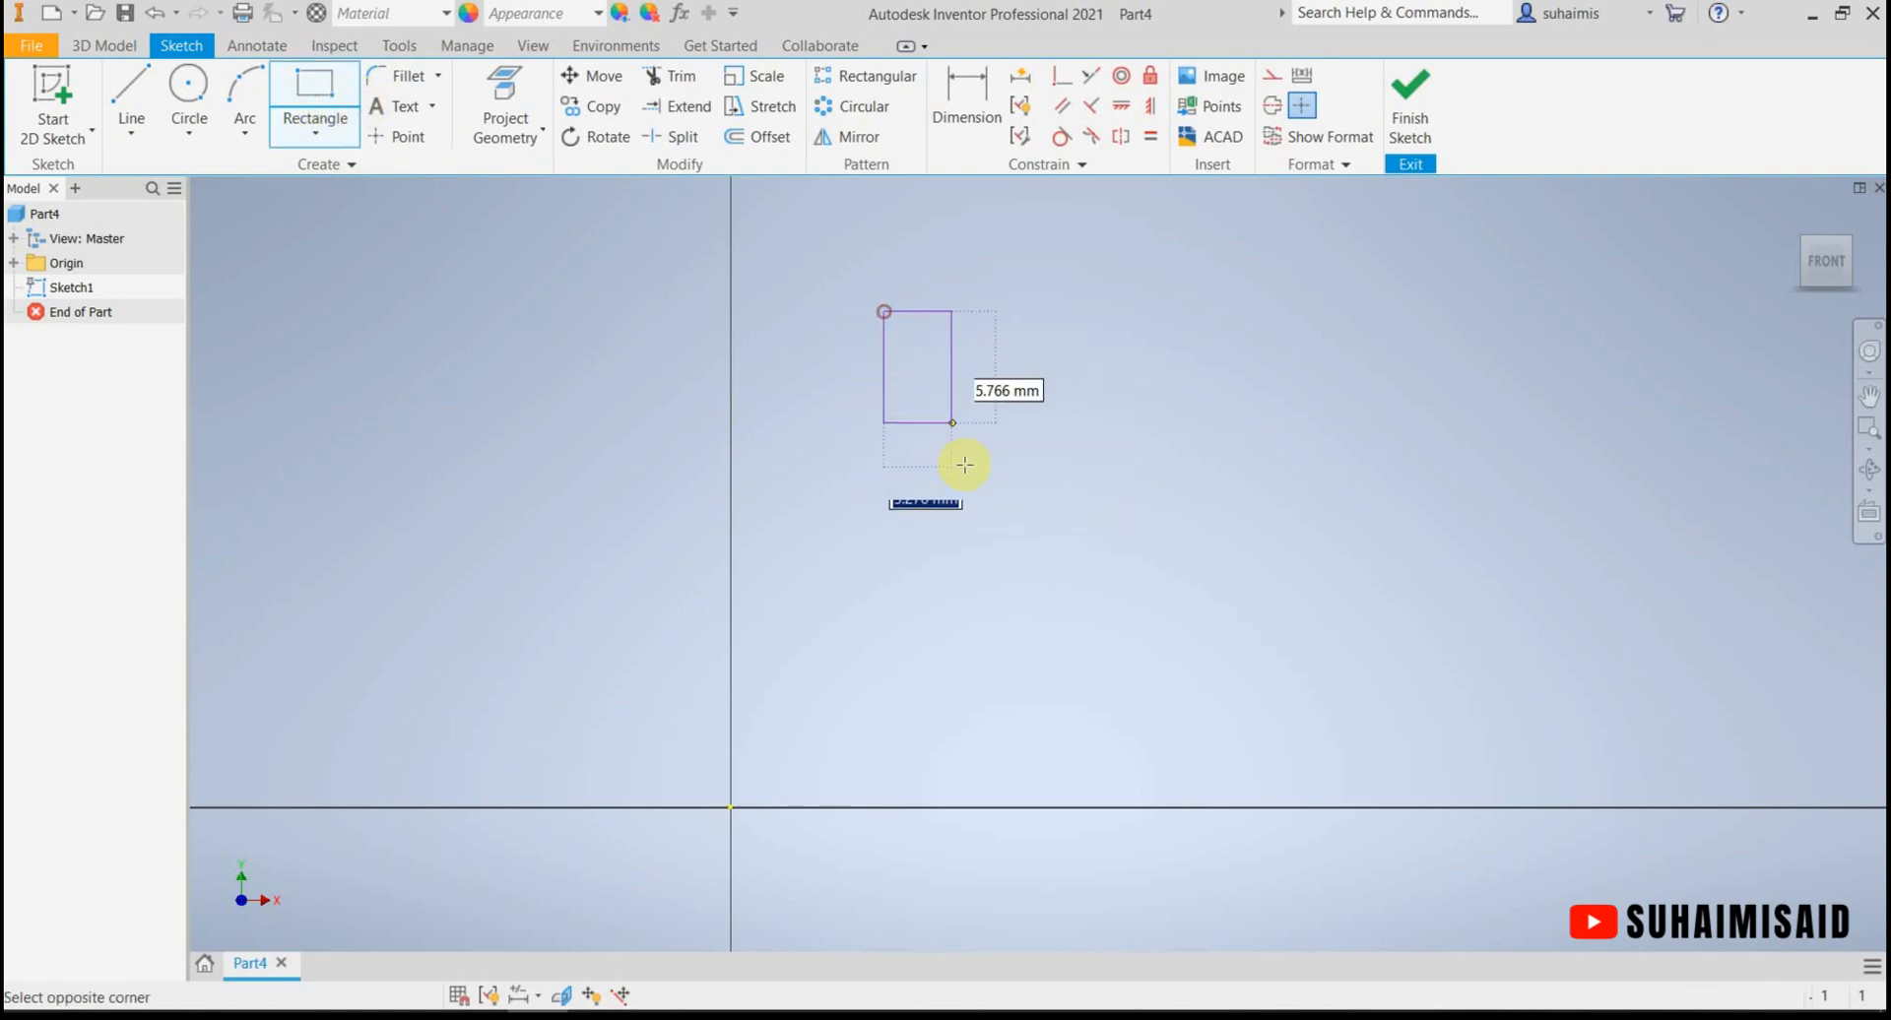
pyautogui.click(983, 722)
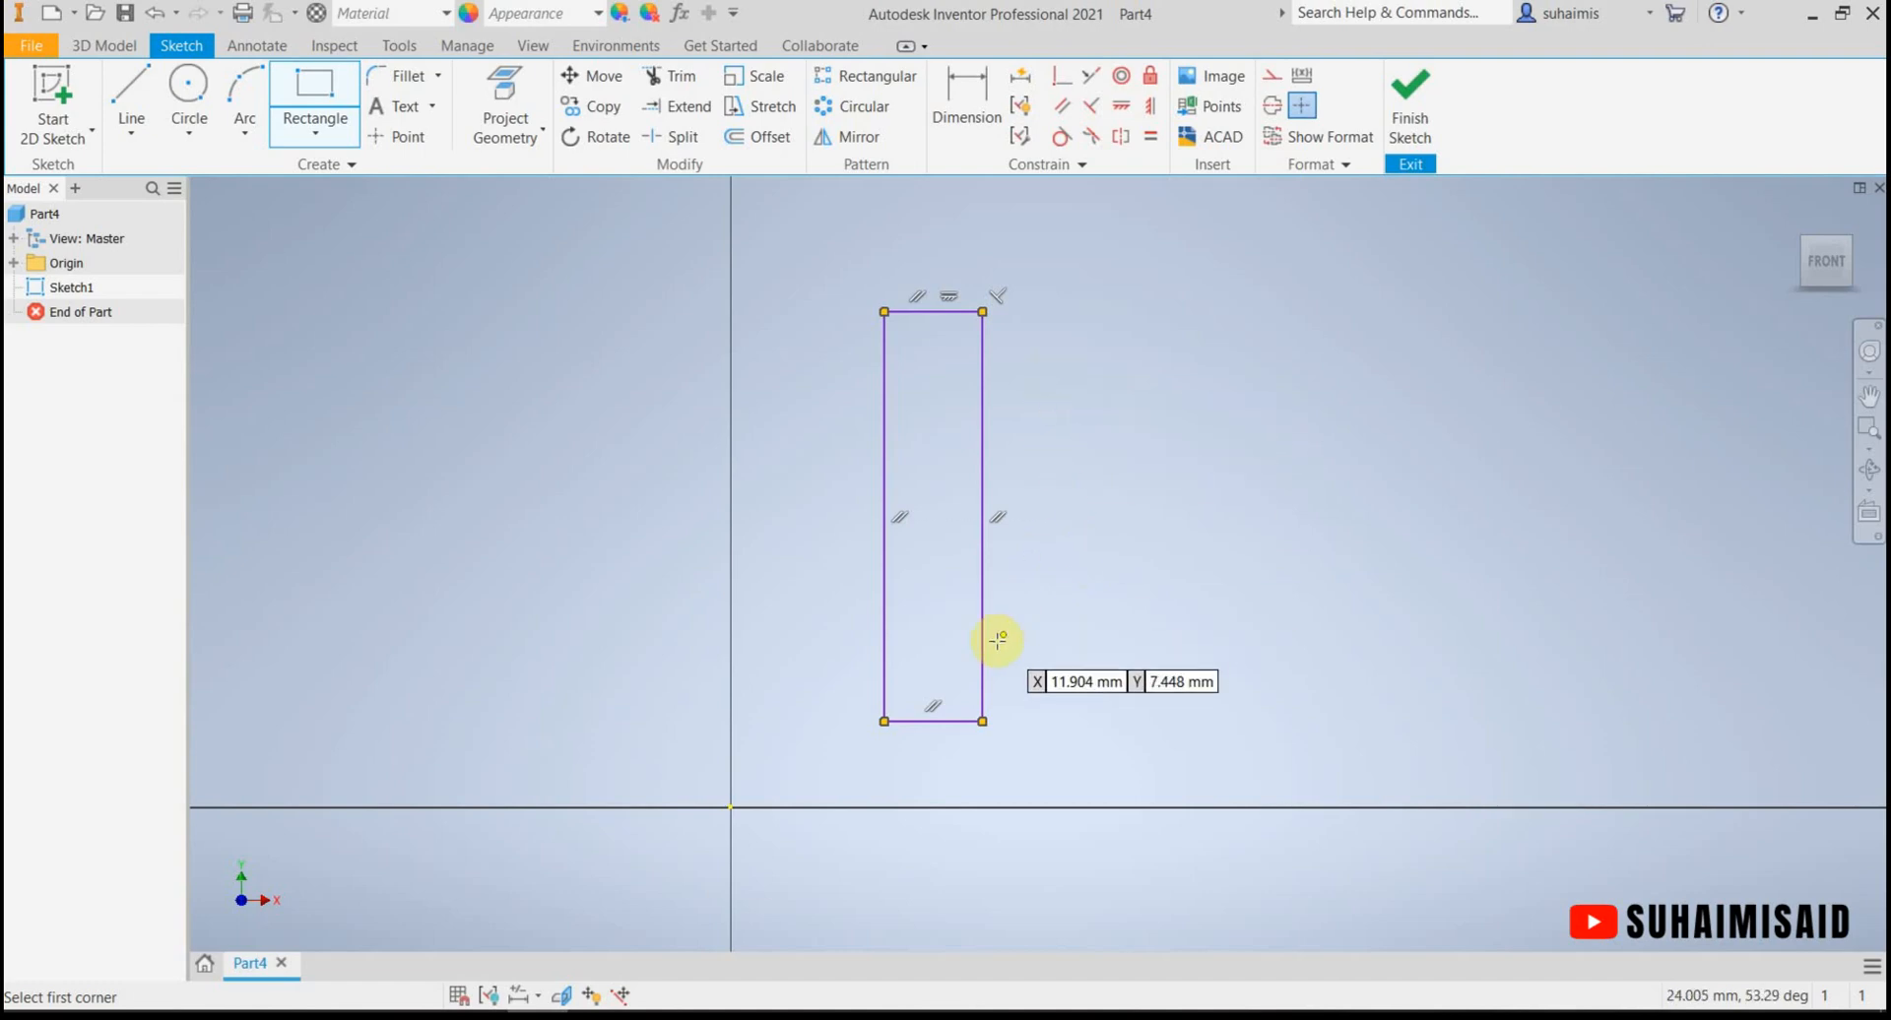
pyautogui.click(883, 722)
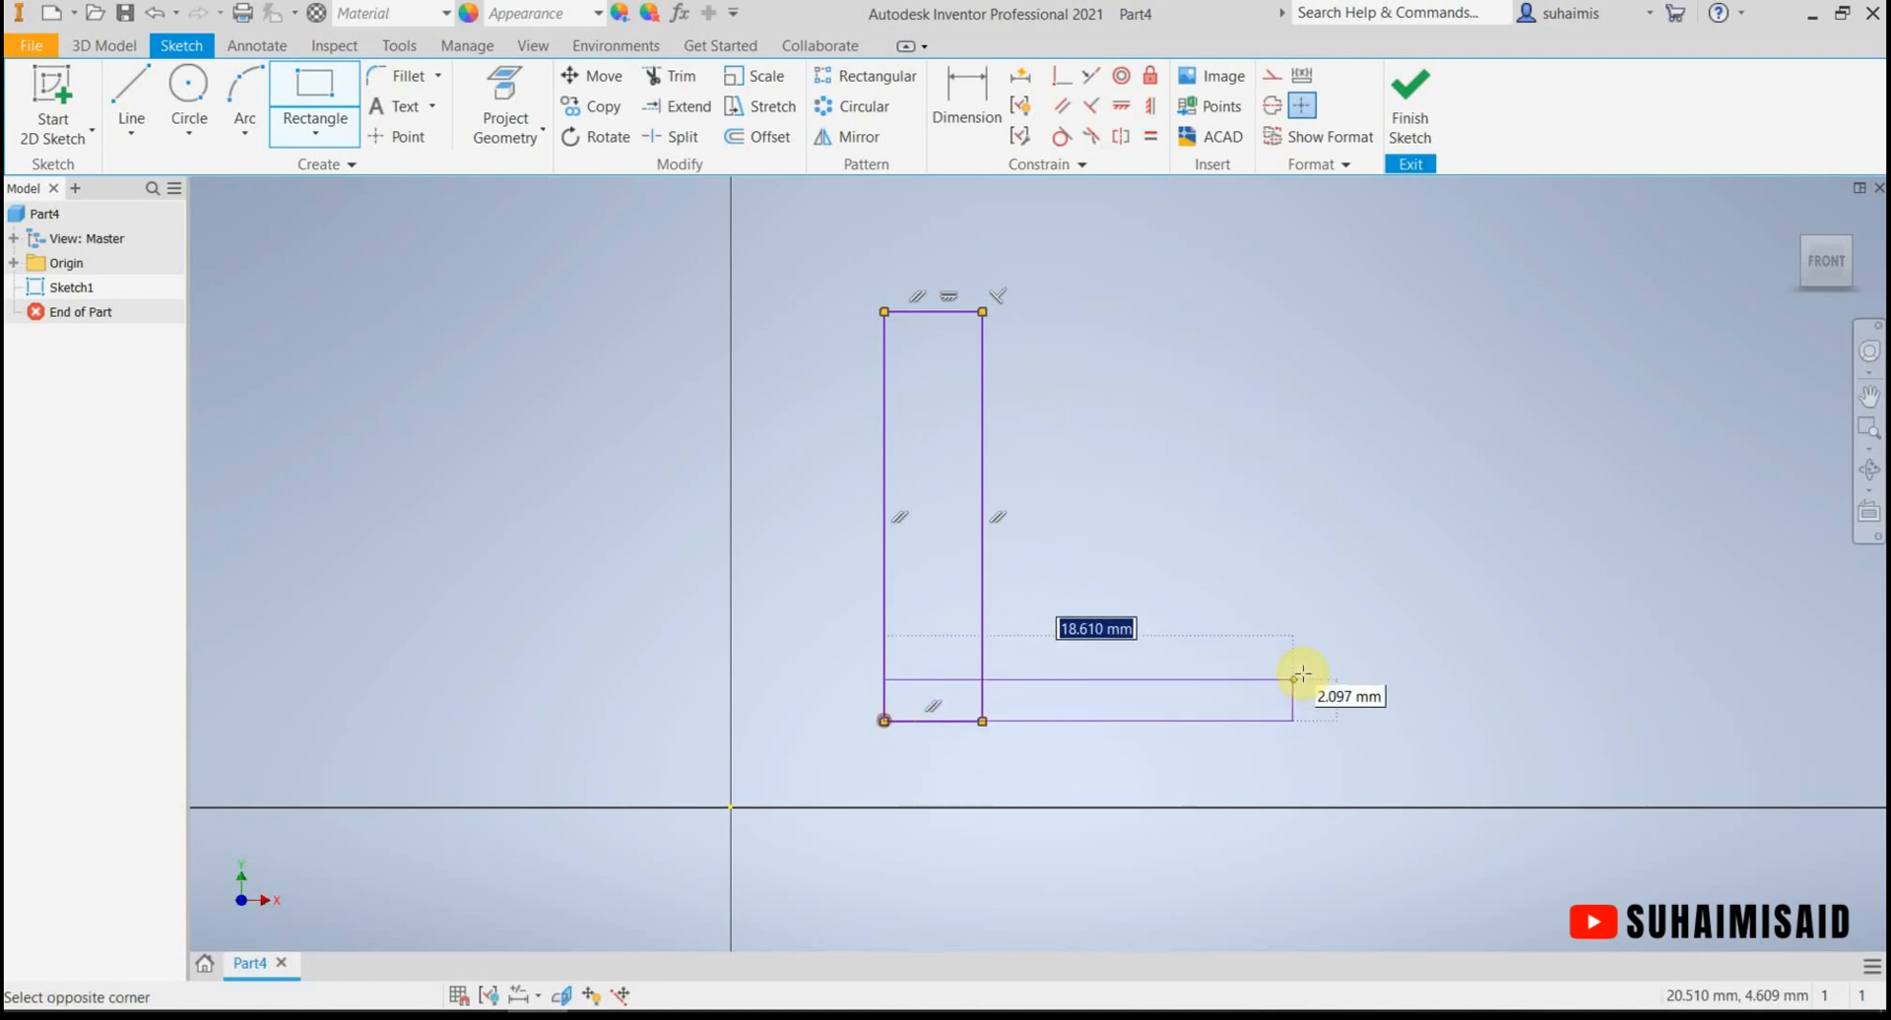
pyautogui.click(1270, 633)
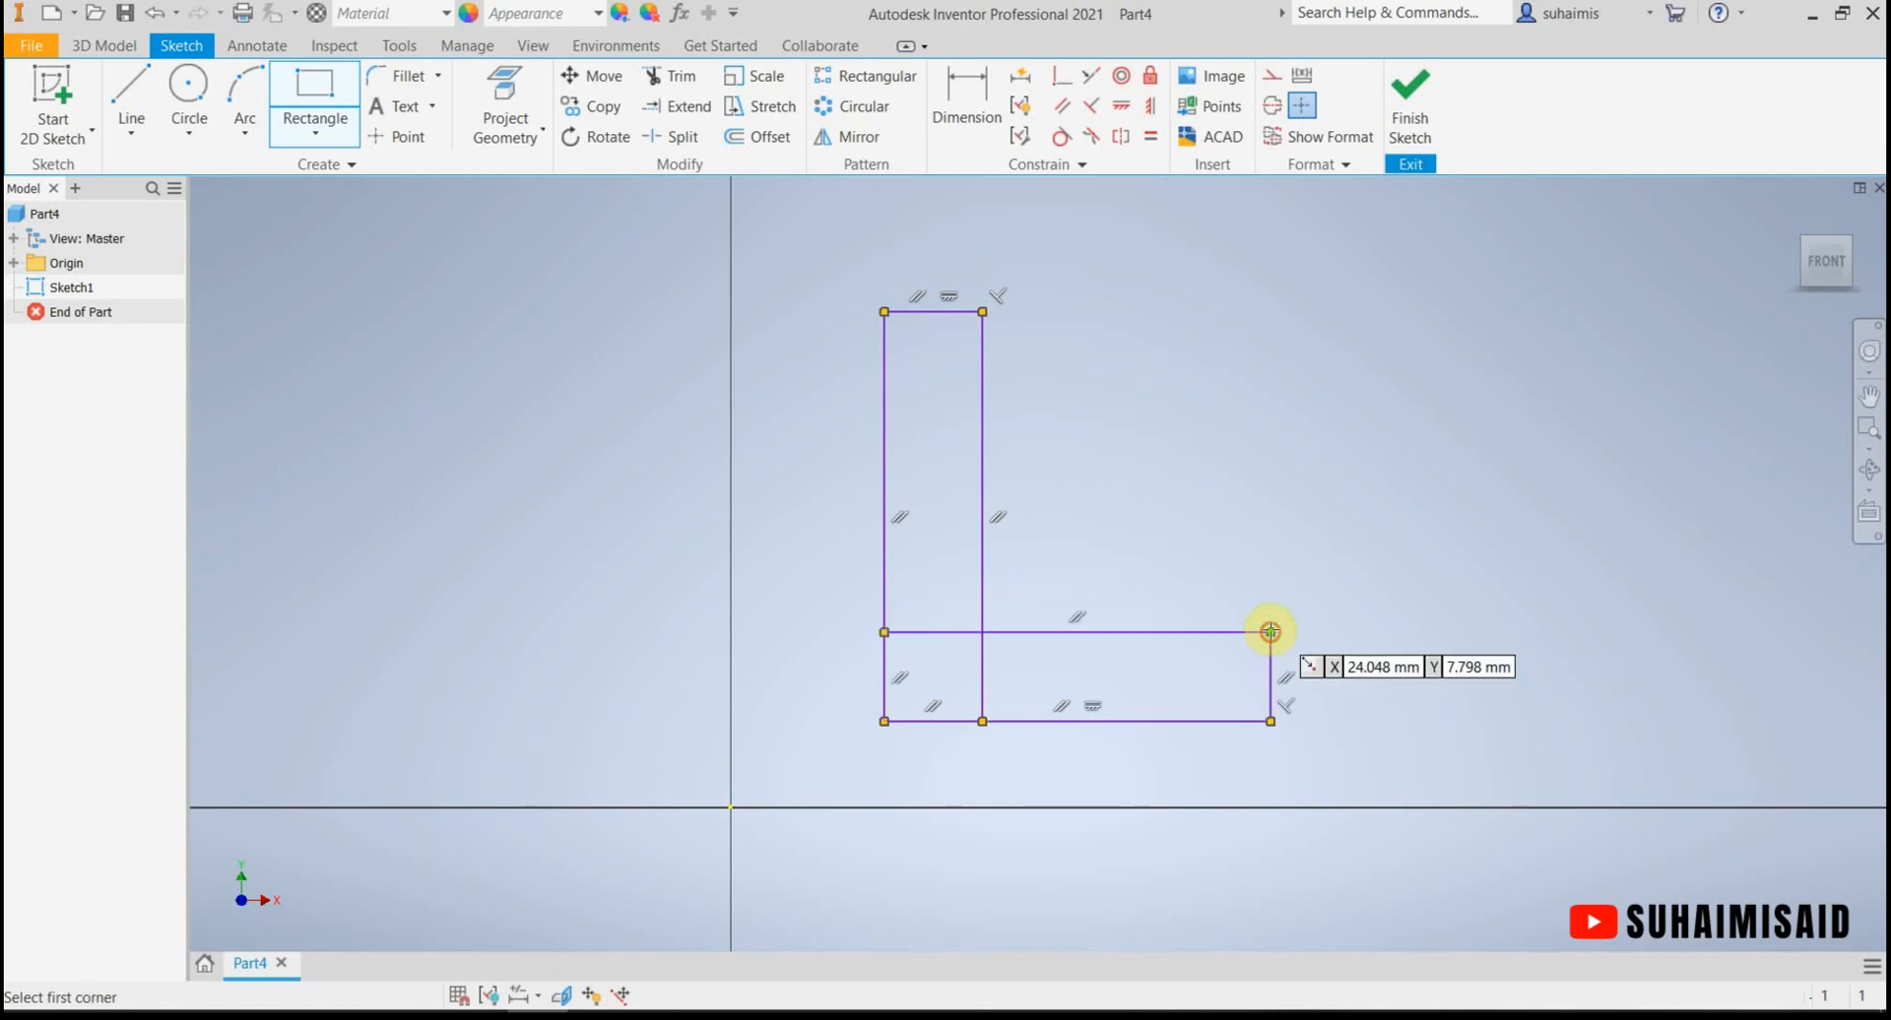
# Step: Trim the two inner line segments where the rectangles overlap, leaving a single L-shaped outline
pyautogui.click(679, 78)
pyautogui.click(980, 698)
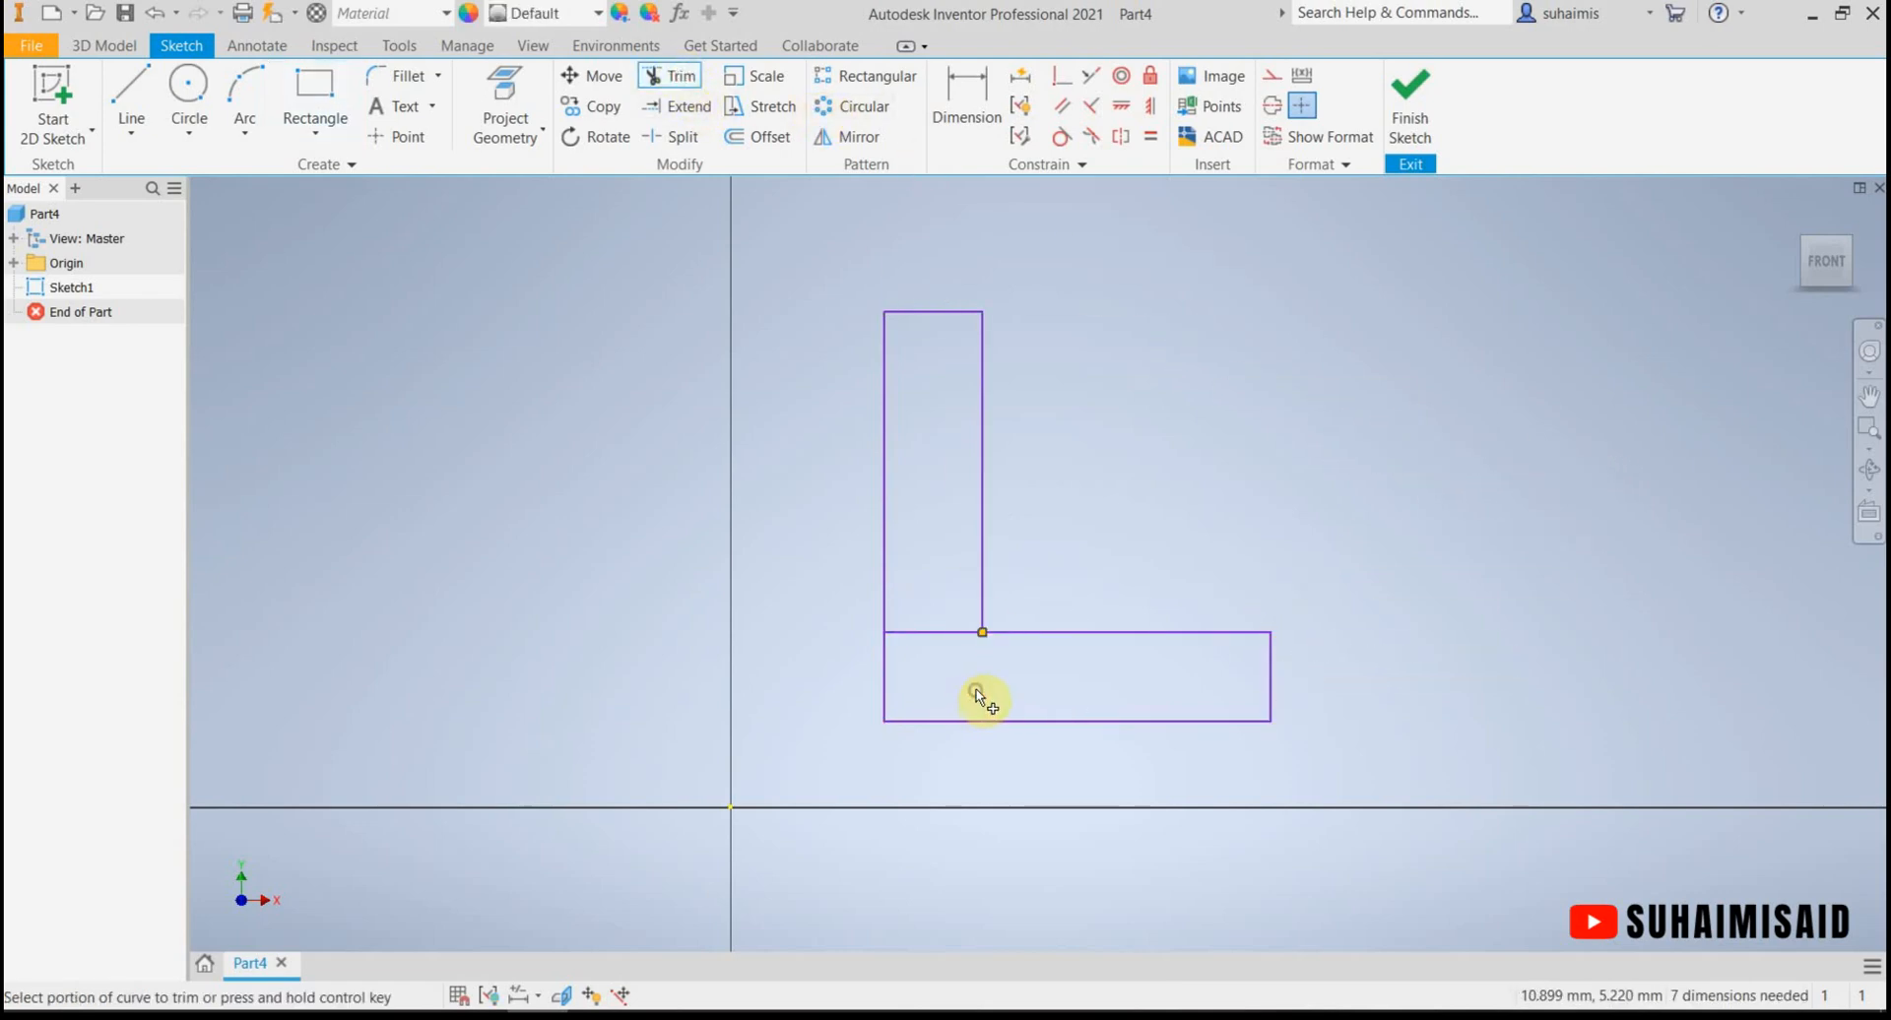
pyautogui.click(960, 636)
# Step: Dimension the L profile's short top edge to 5 mm and its long left edge to 20 mm
pyautogui.click(969, 117)
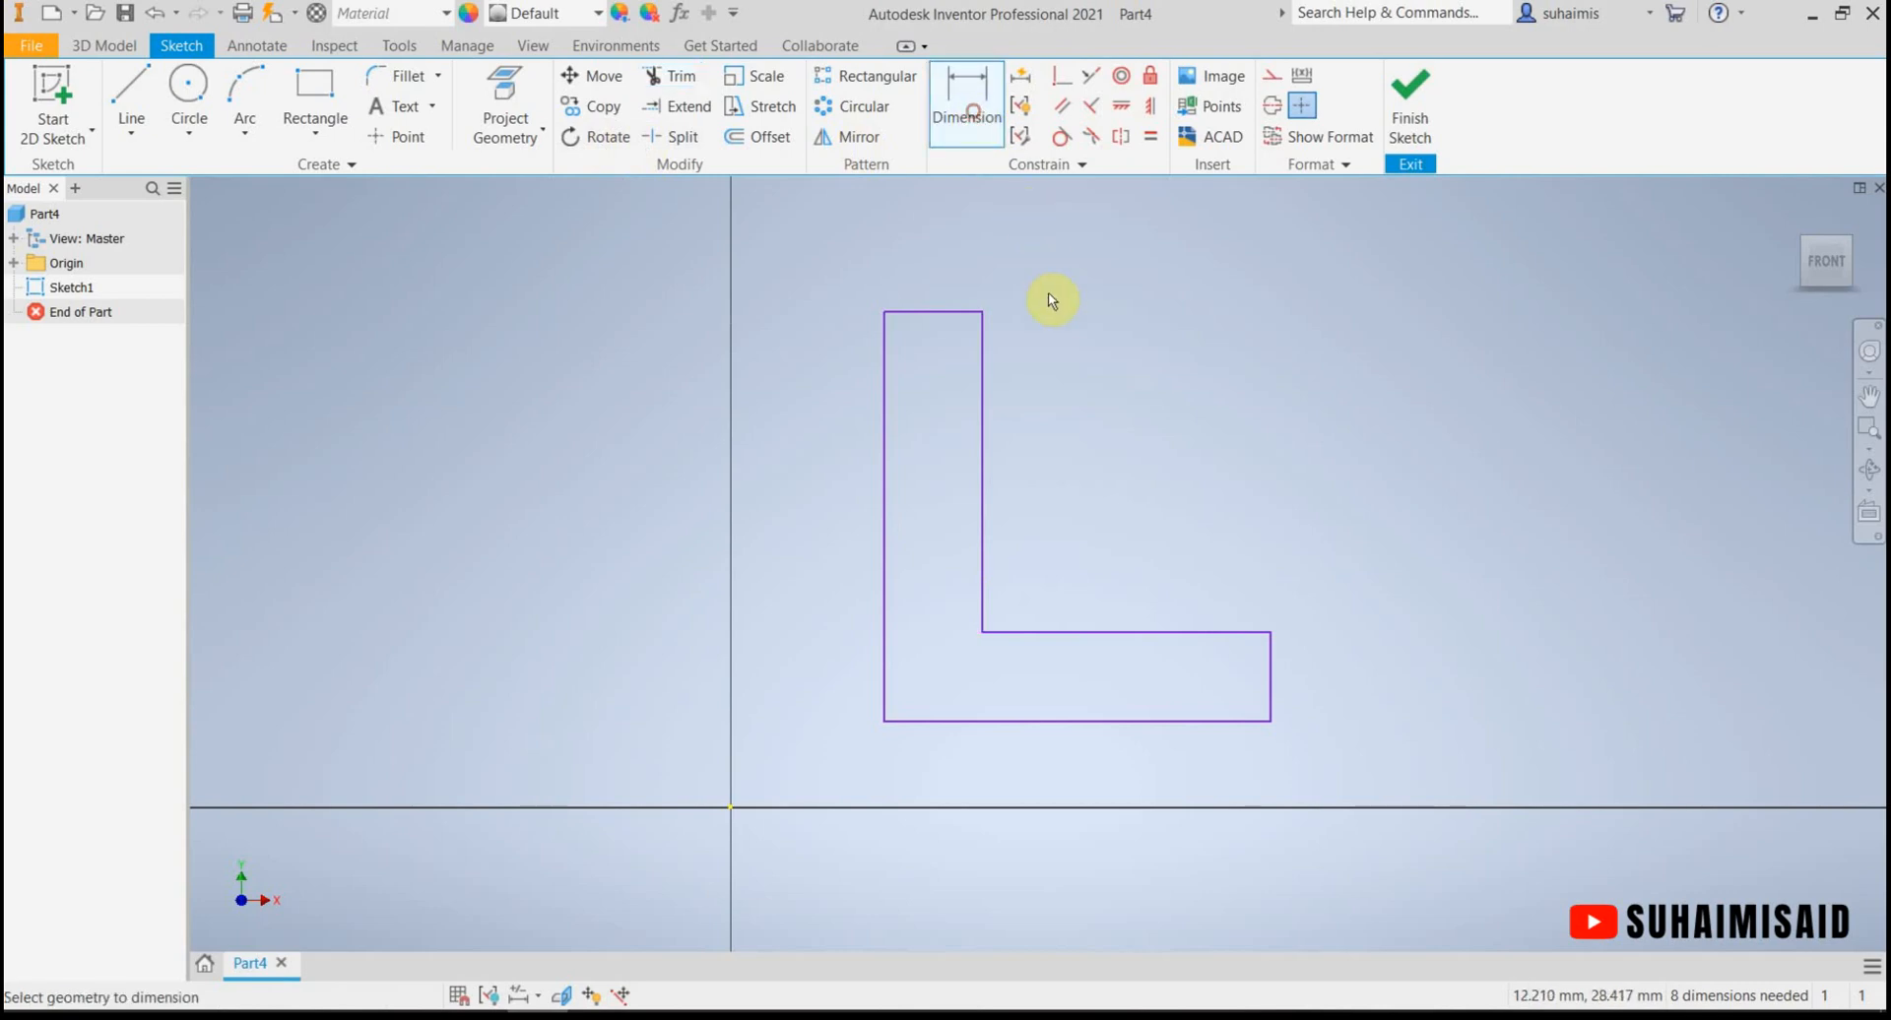
pyautogui.click(936, 312)
pyautogui.click(937, 257)
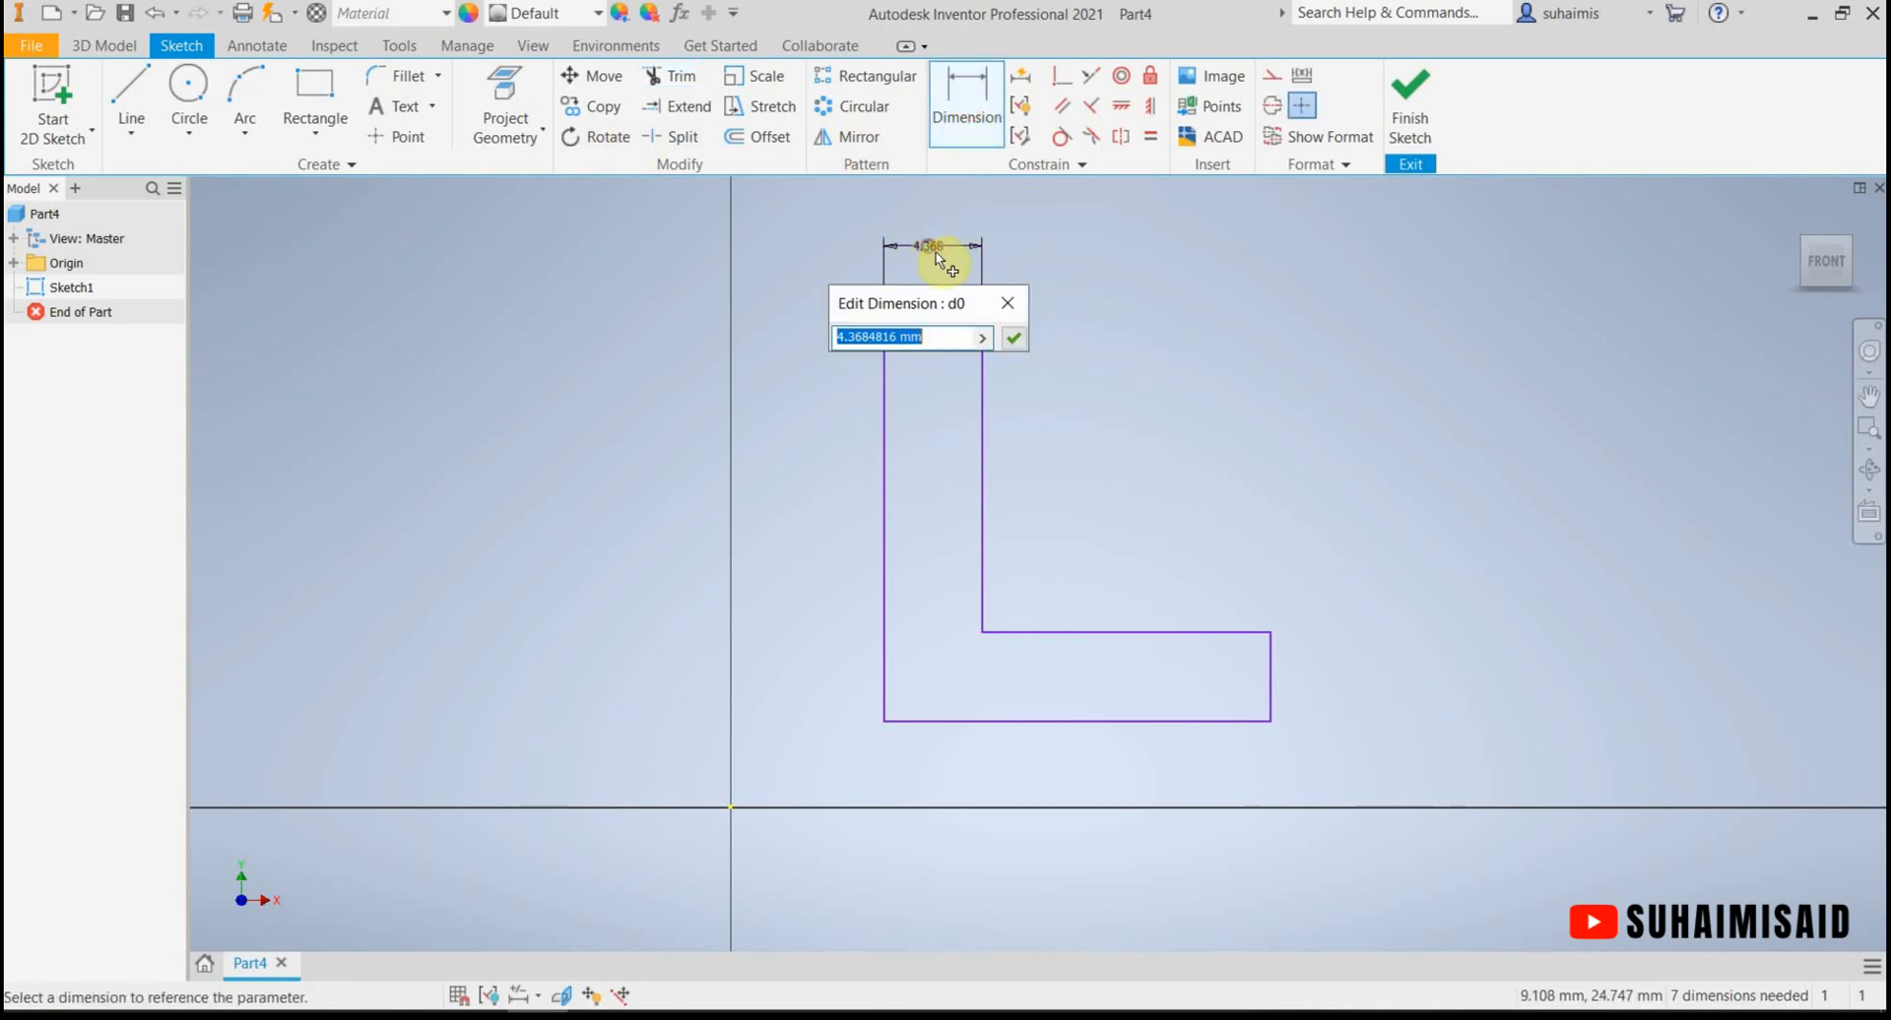
pyautogui.write('5')
pyautogui.press('Return')
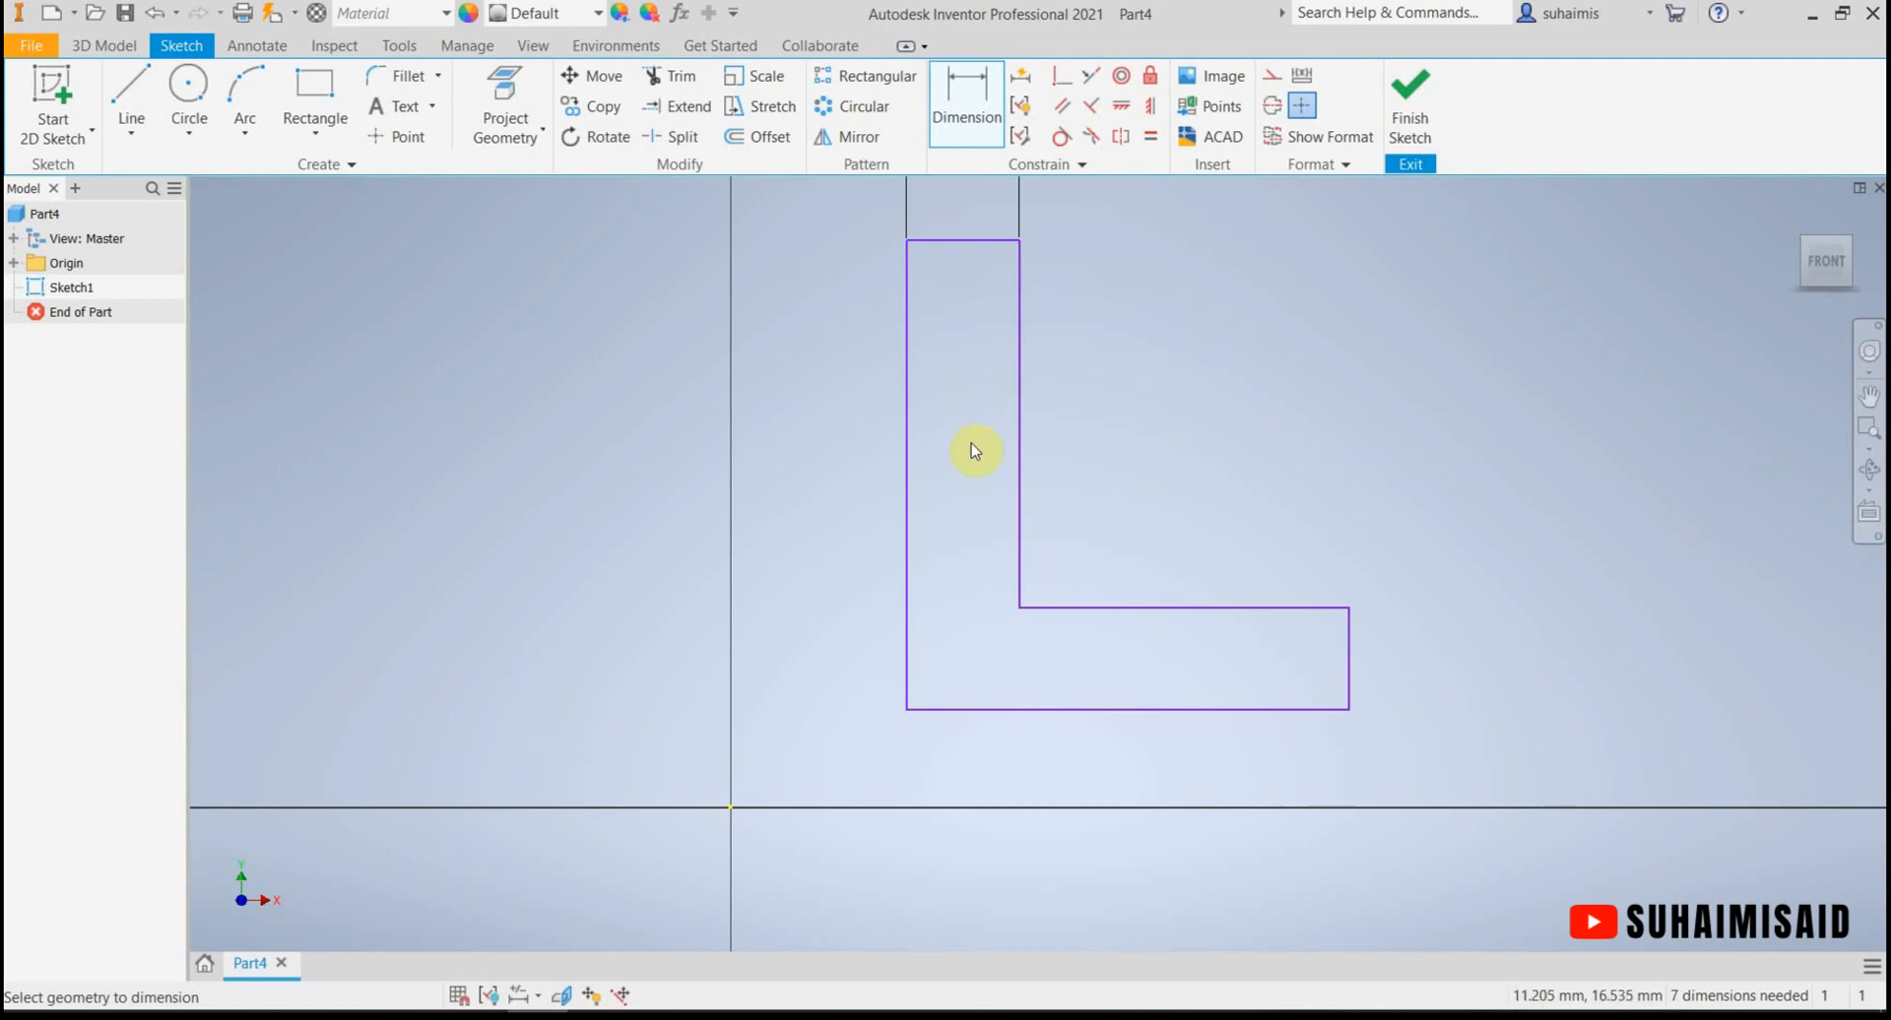
pyautogui.click(907, 480)
pyautogui.click(844, 498)
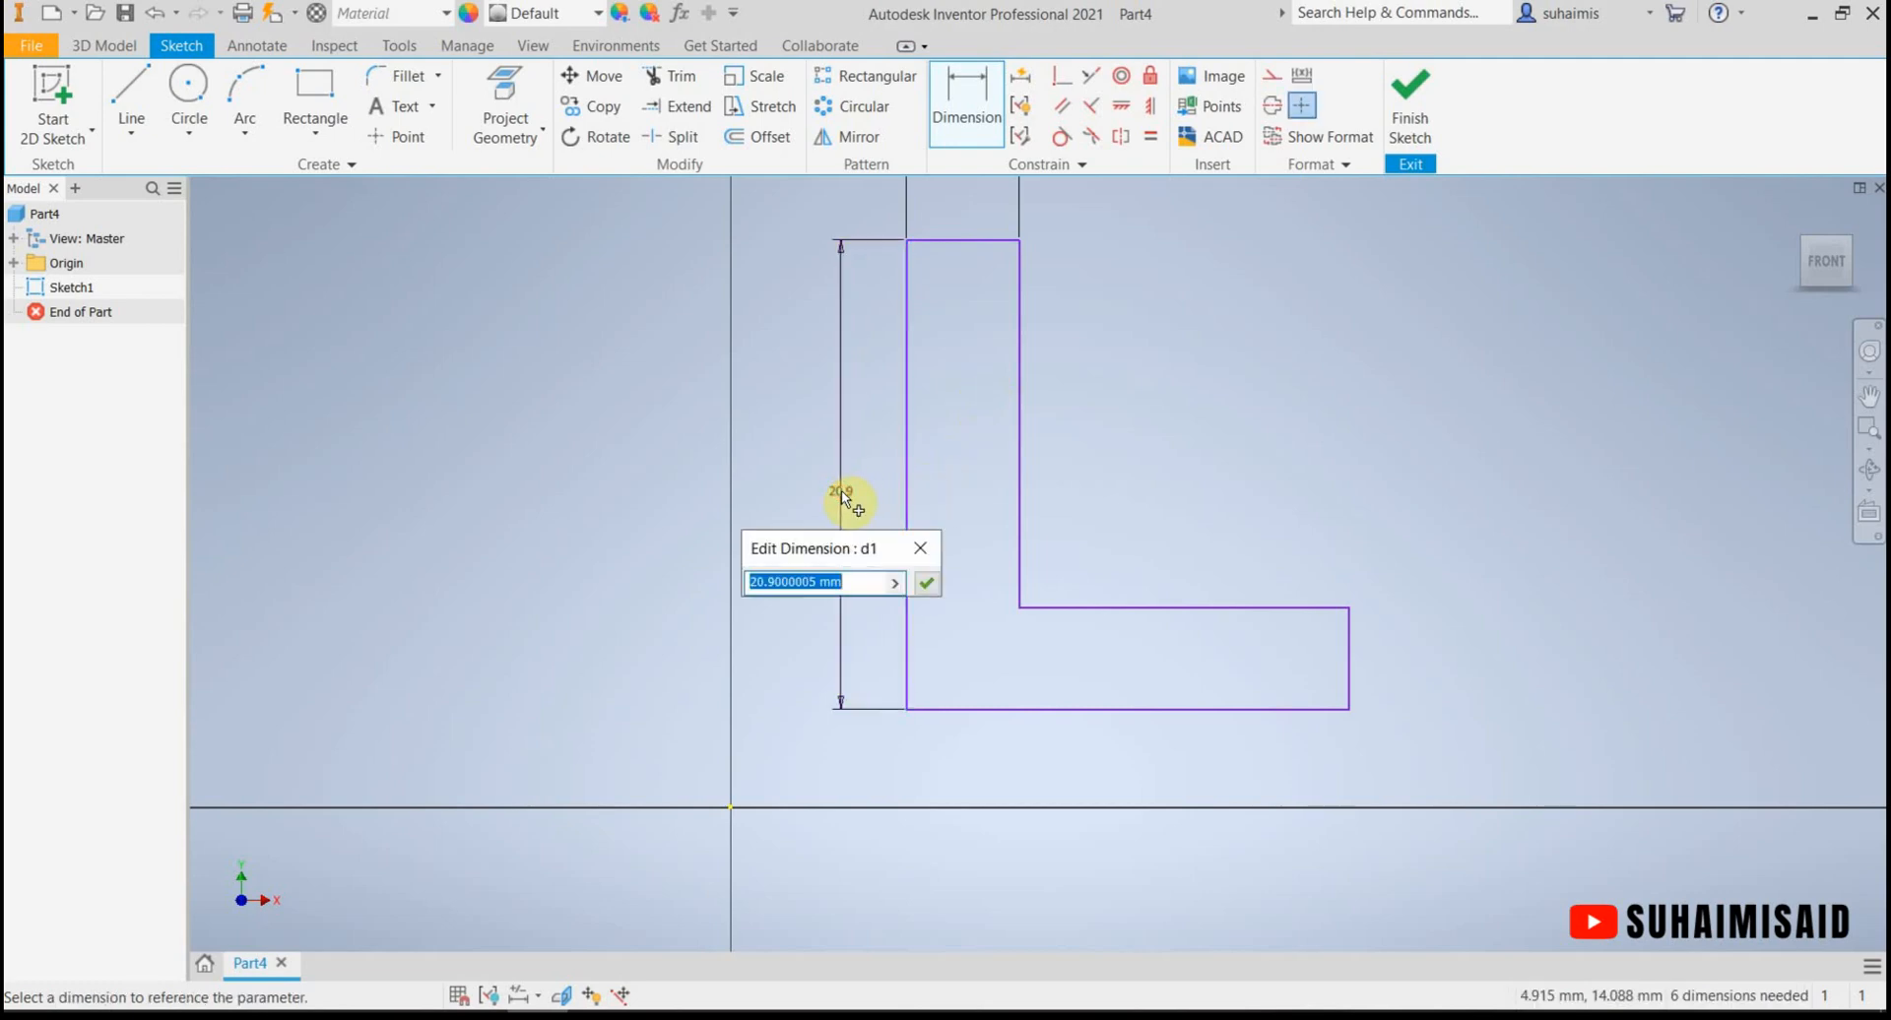
pyautogui.write('20')
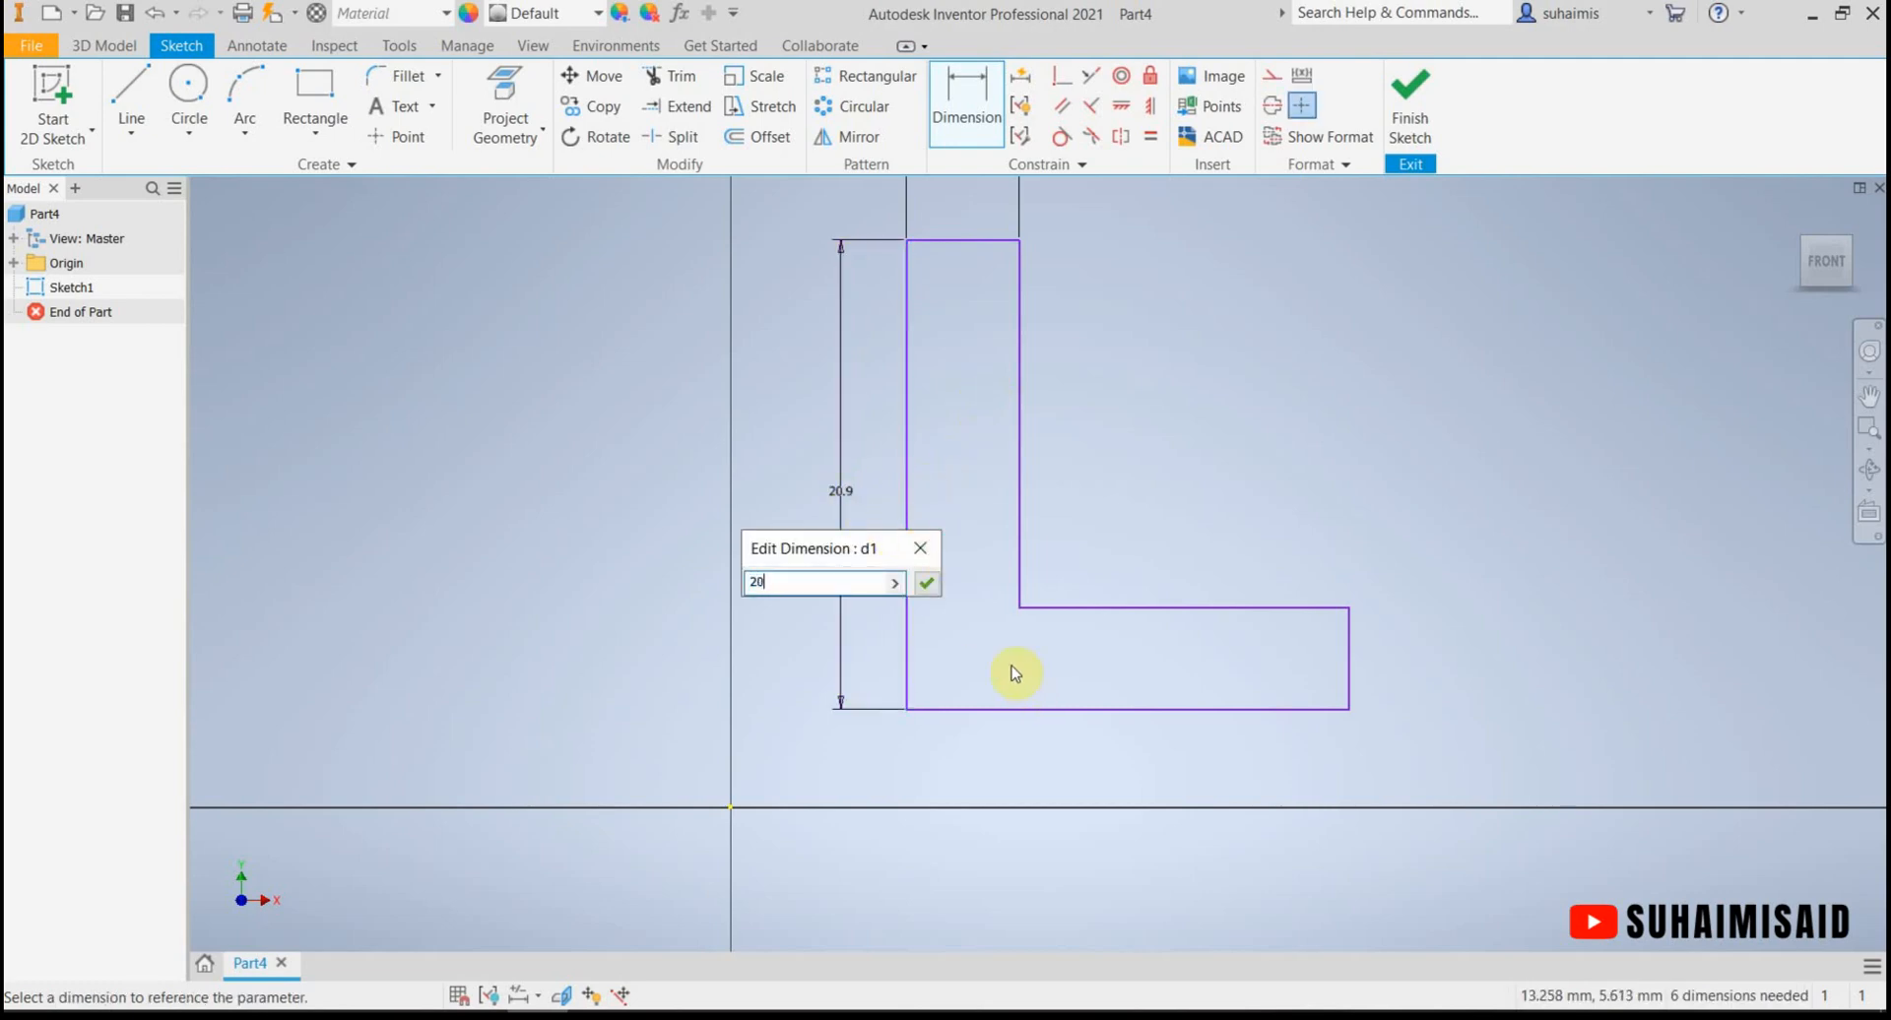
pyautogui.click(934, 587)
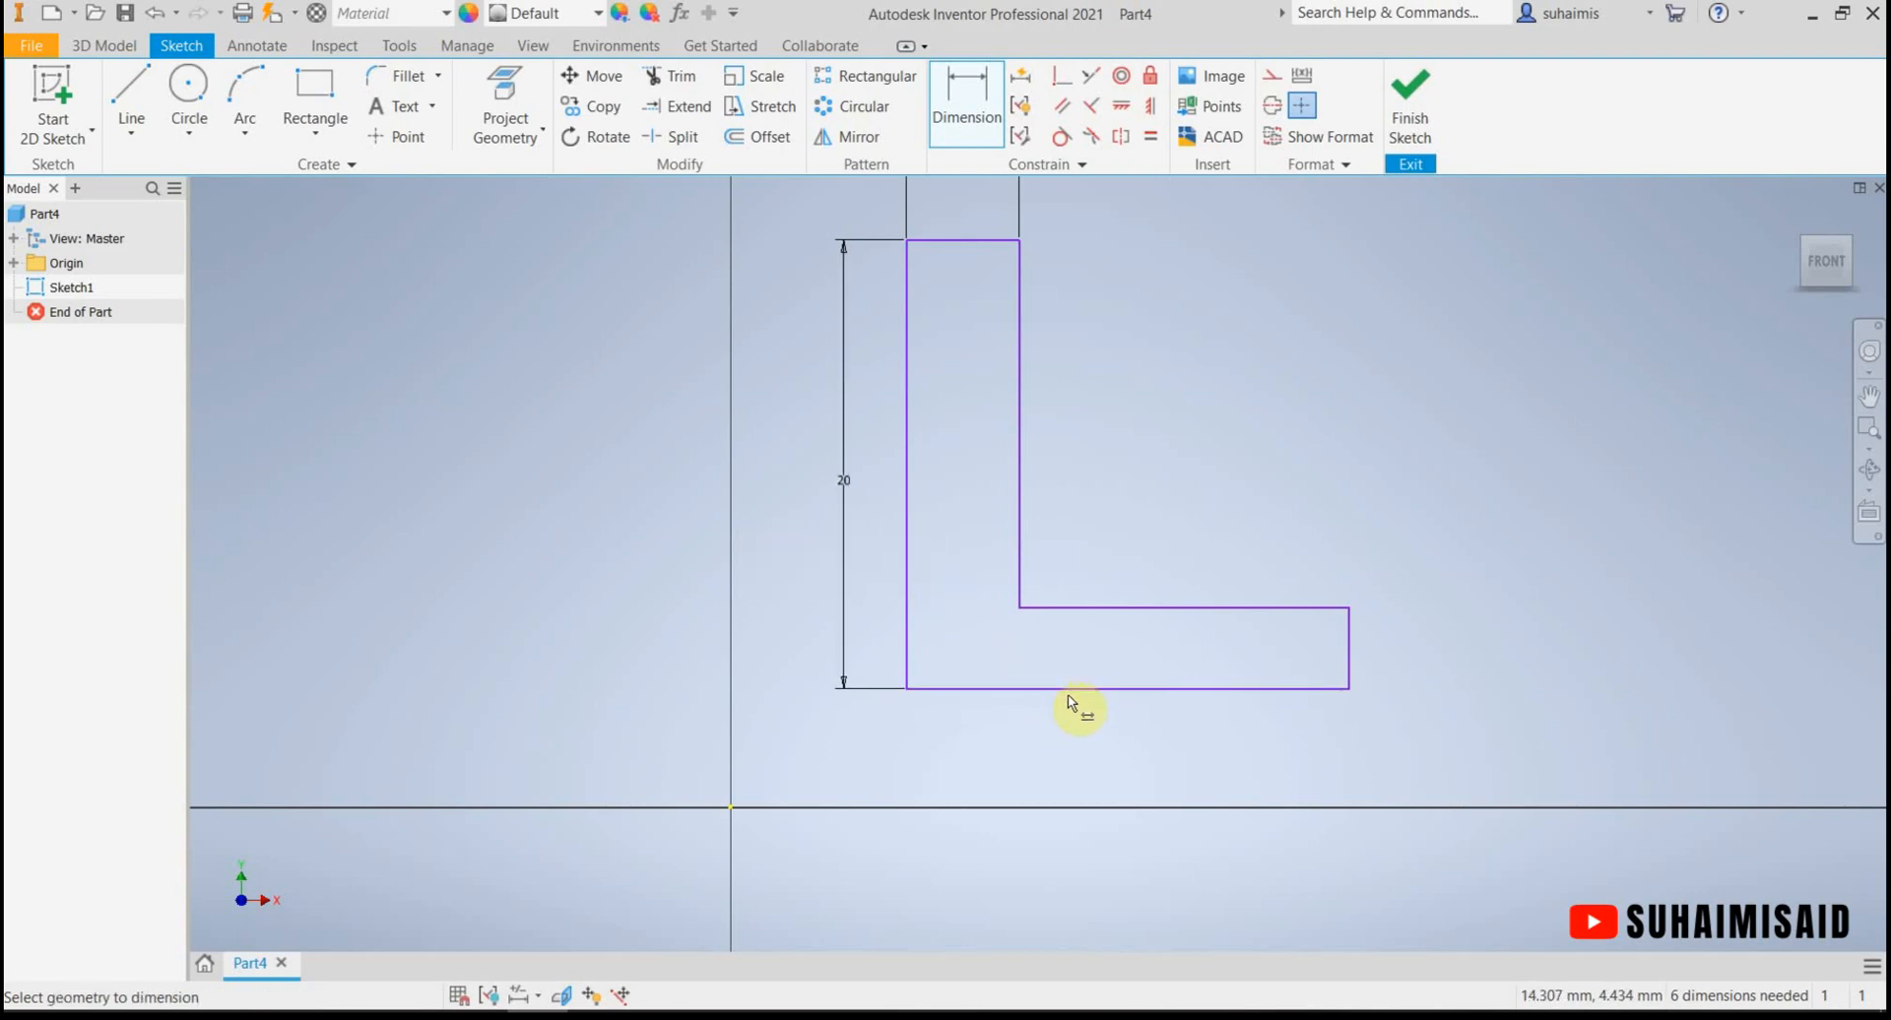
# Step: Dimension the L profile's bottom edge to 20 mm and its right end edge to 5 mm
pyautogui.click(1080, 690)
pyautogui.click(1107, 745)
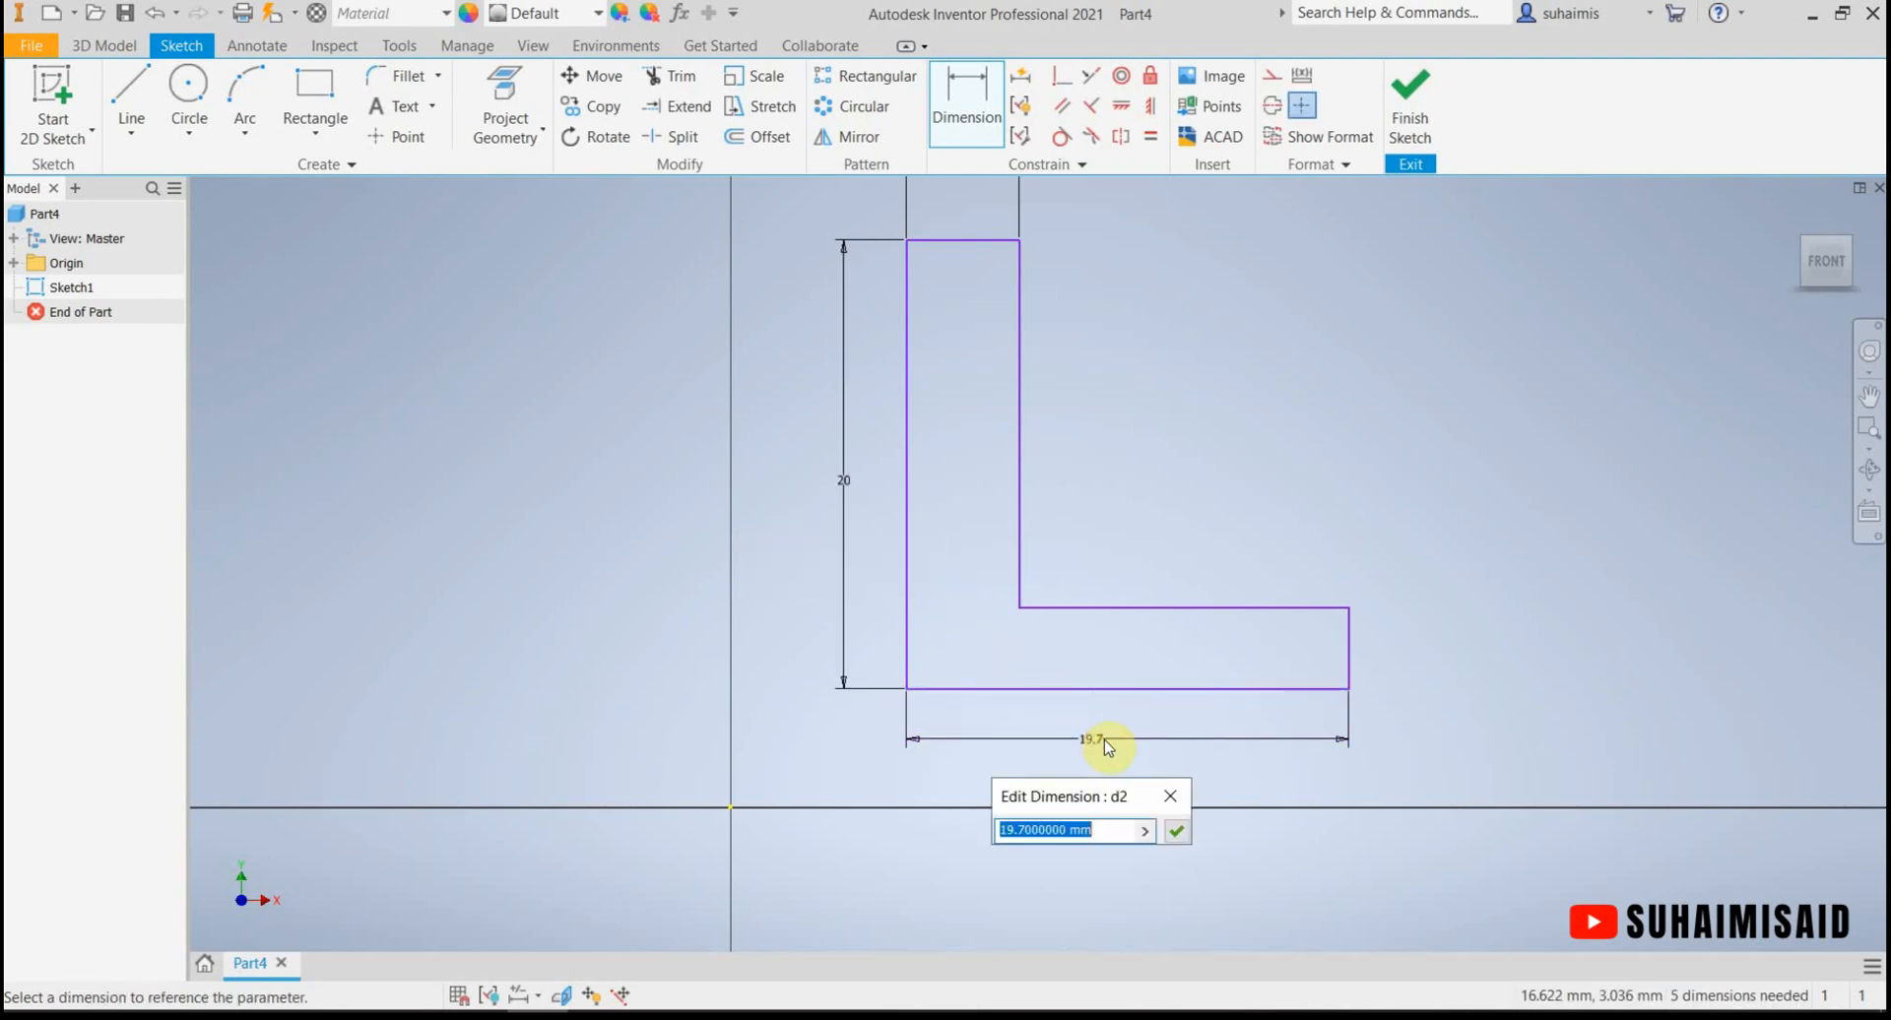
pyautogui.write('20')
pyautogui.press('Return')
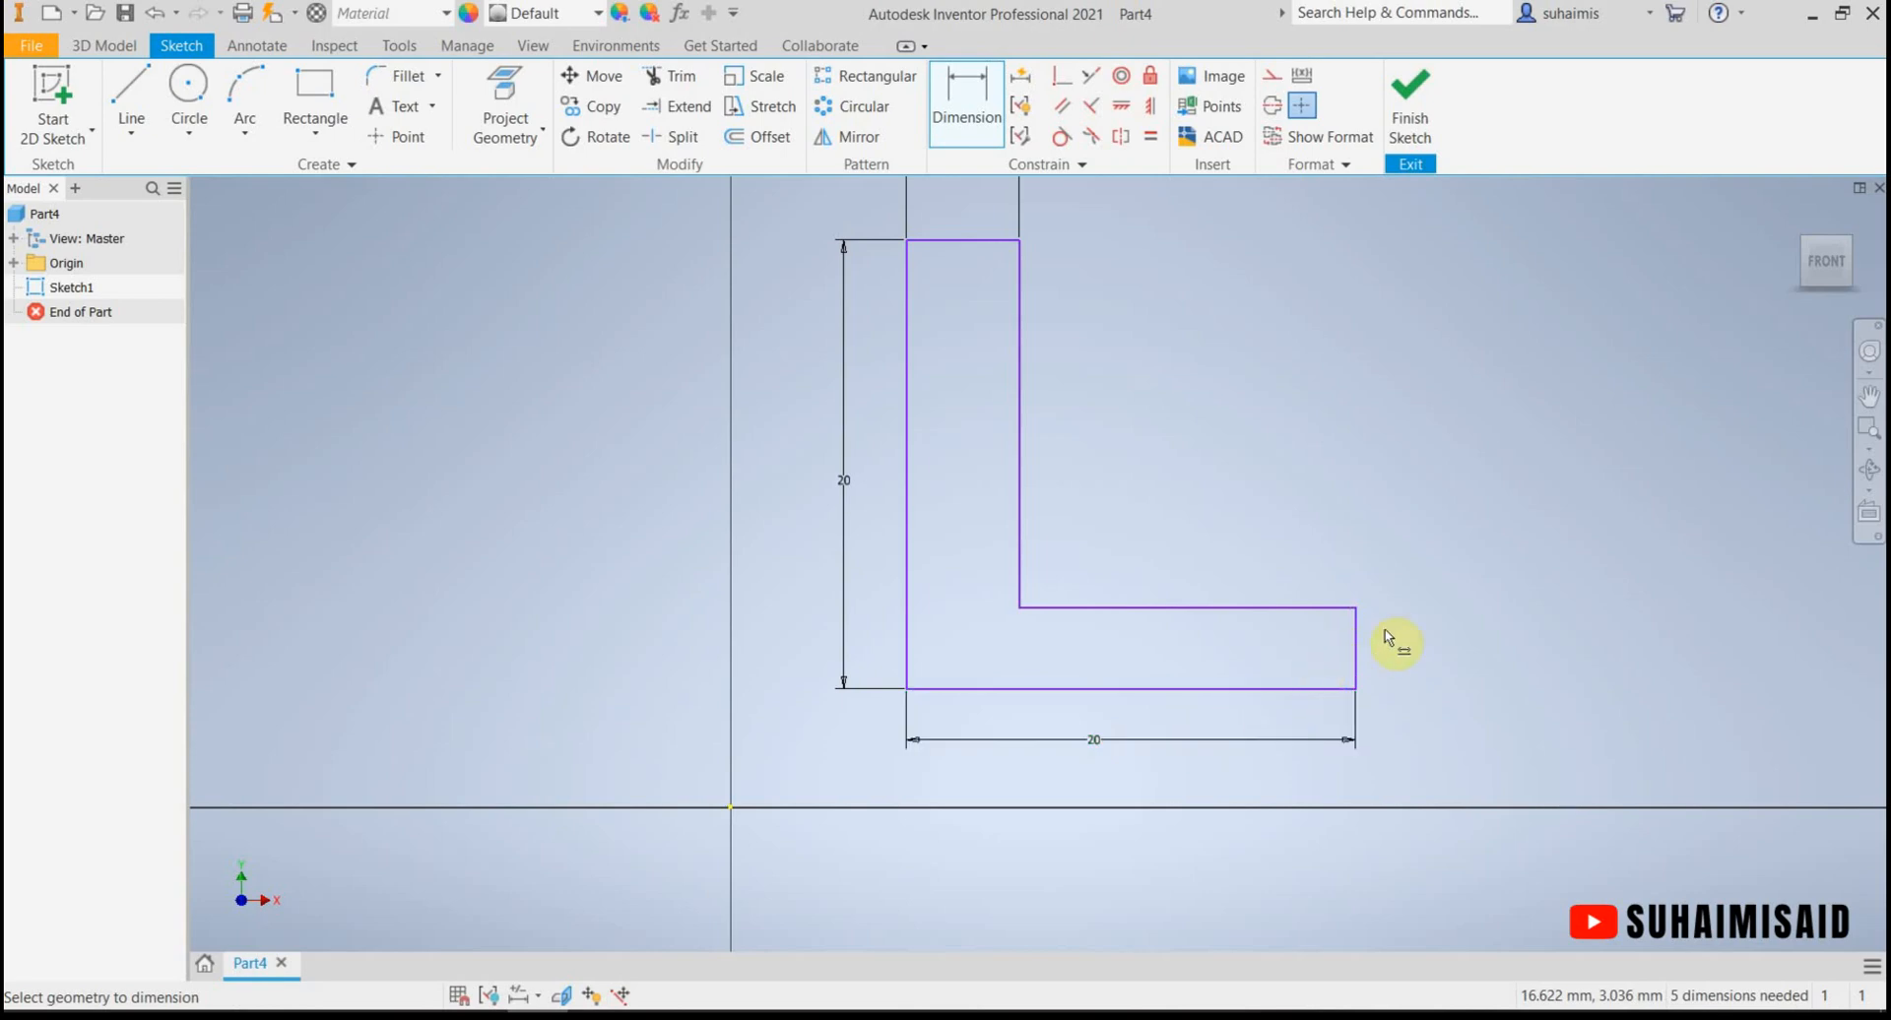
pyautogui.click(1355, 657)
pyautogui.click(1402, 657)
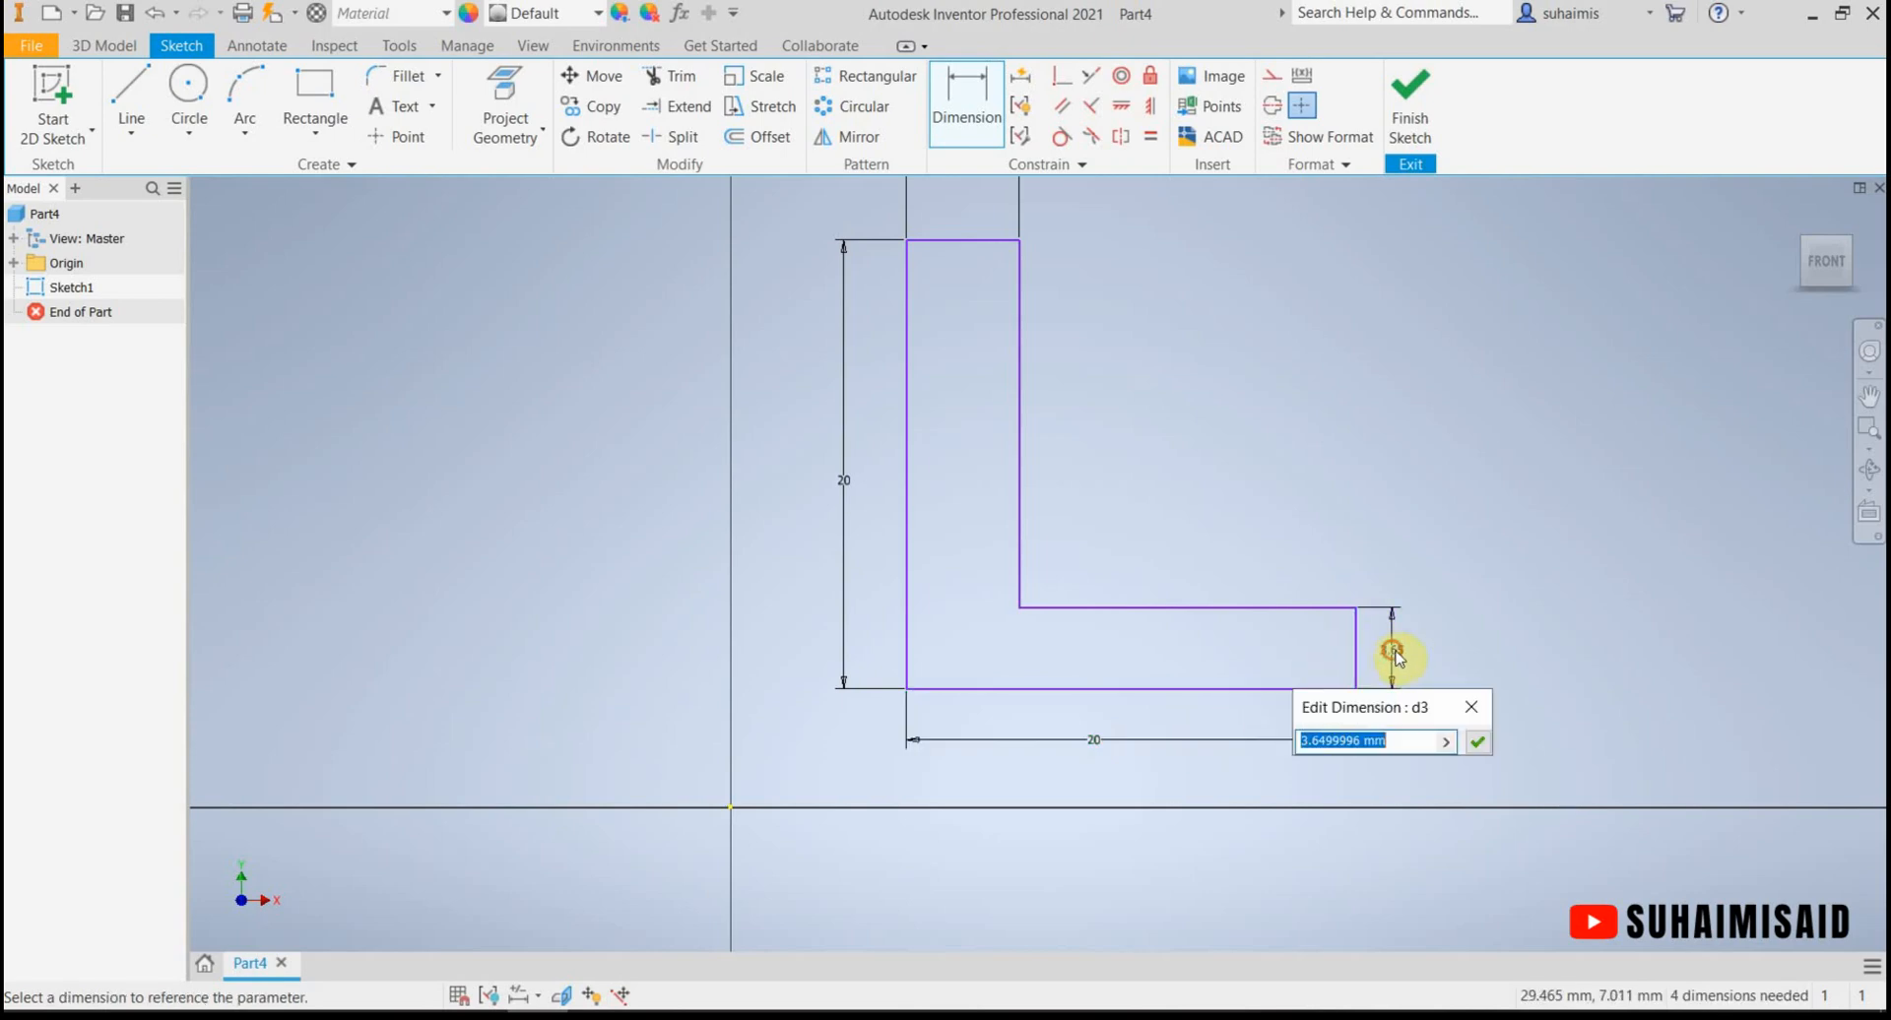
pyautogui.write('5')
pyautogui.press('Return')
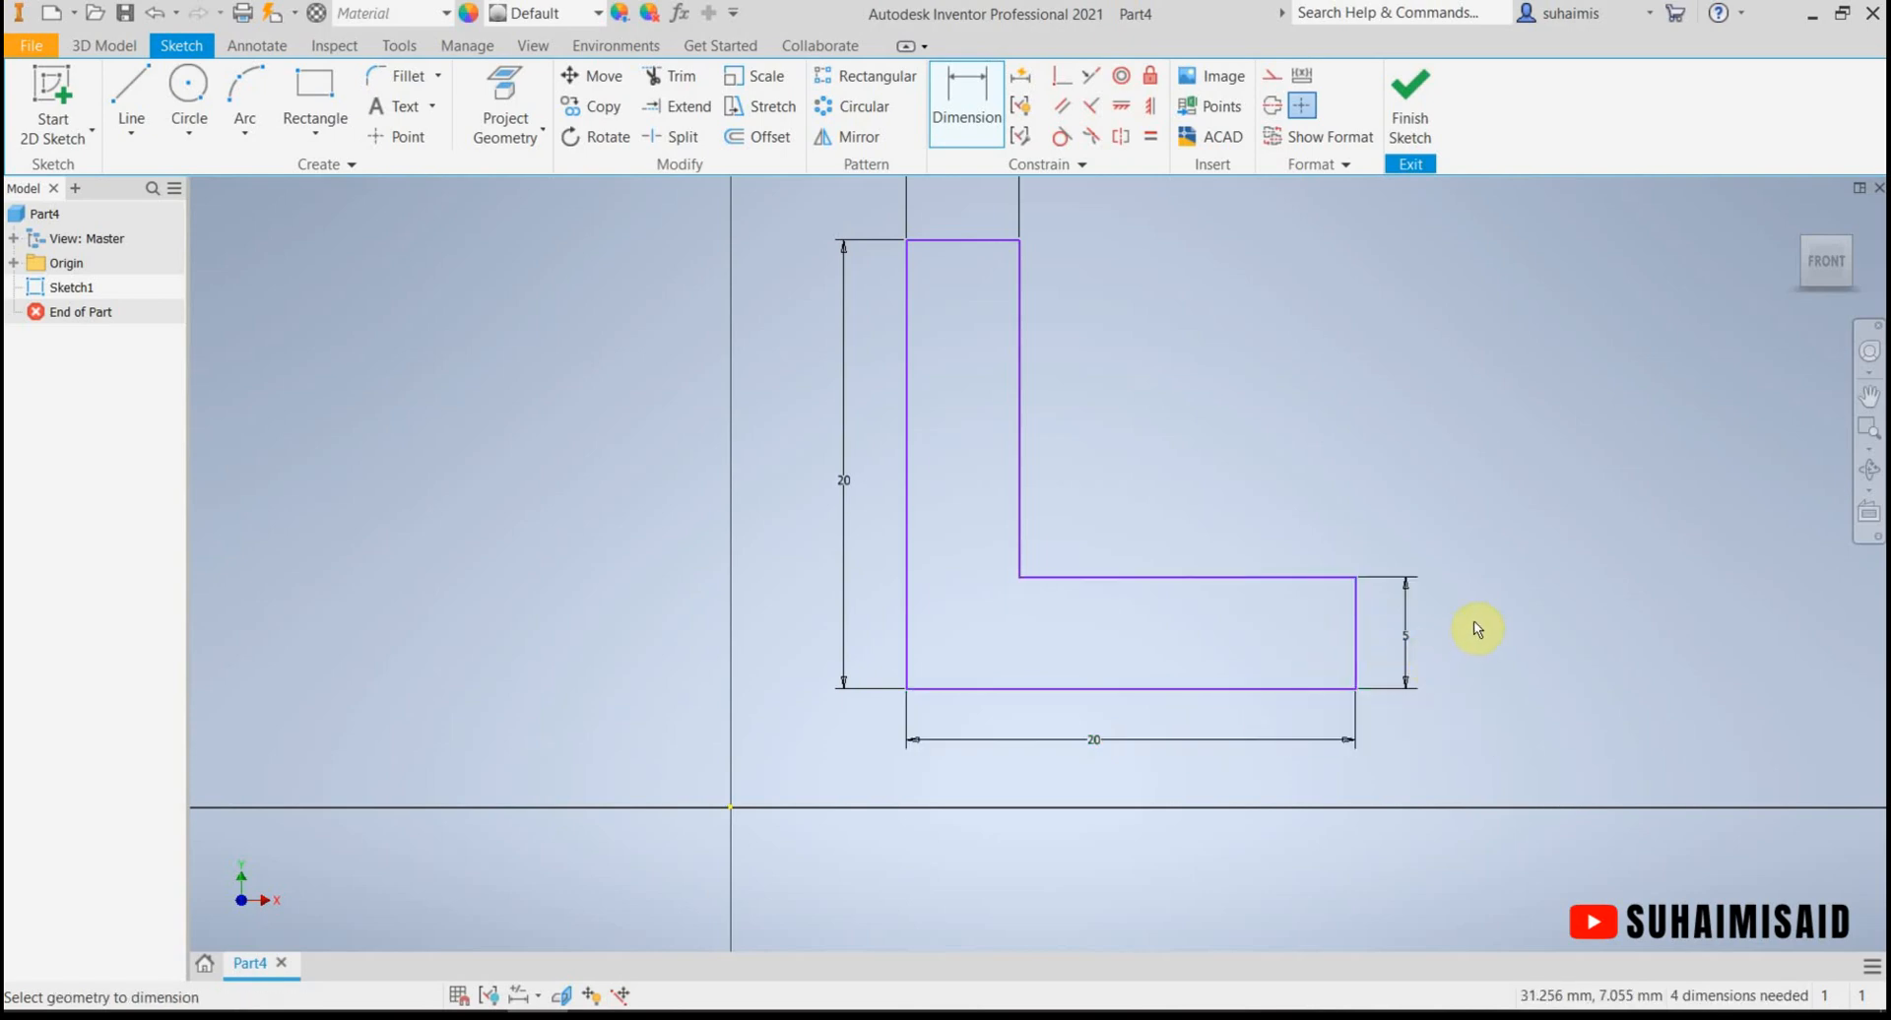
# Step: Finish the sketch and set up a Revolve of the L profile about its 20 mm vertical left edge
pyautogui.moveTo(1223, 476); pyautogui.dragTo(1225, 589, button='middle')
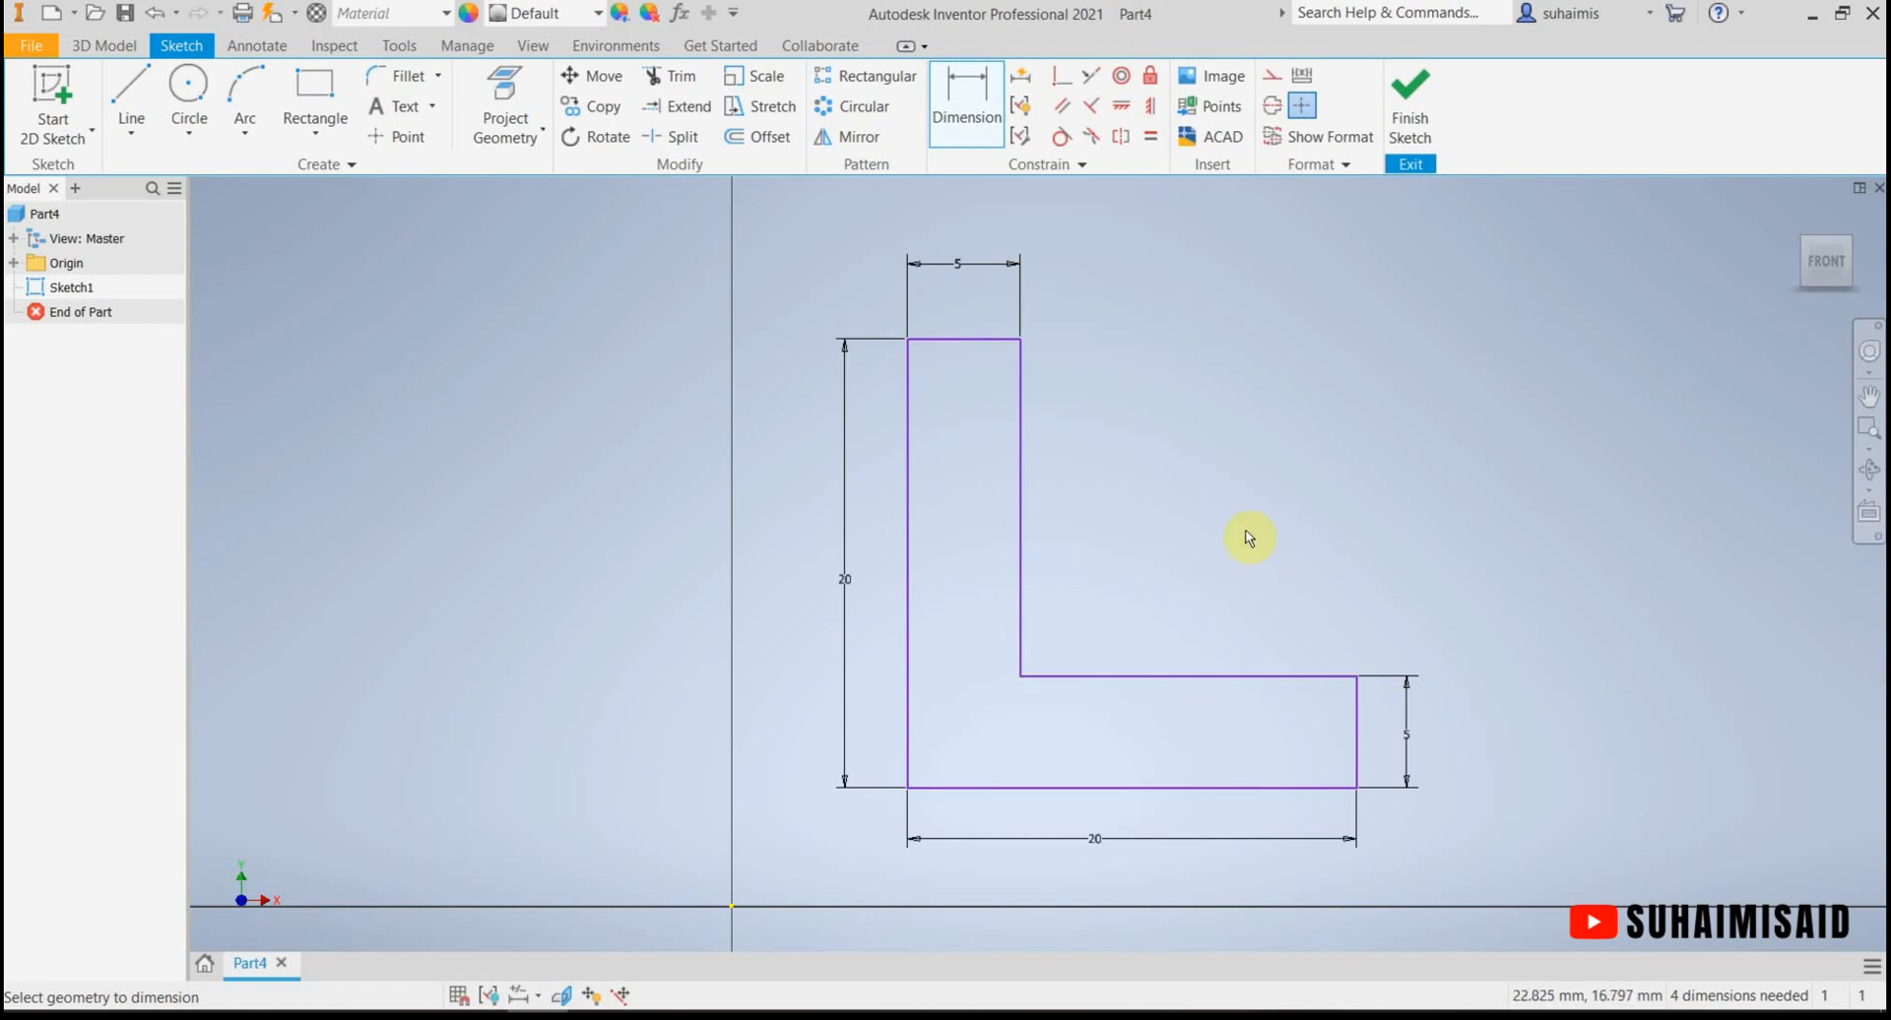
pyautogui.moveTo(1241, 523); pyautogui.dragTo(1218, 483, button='middle')
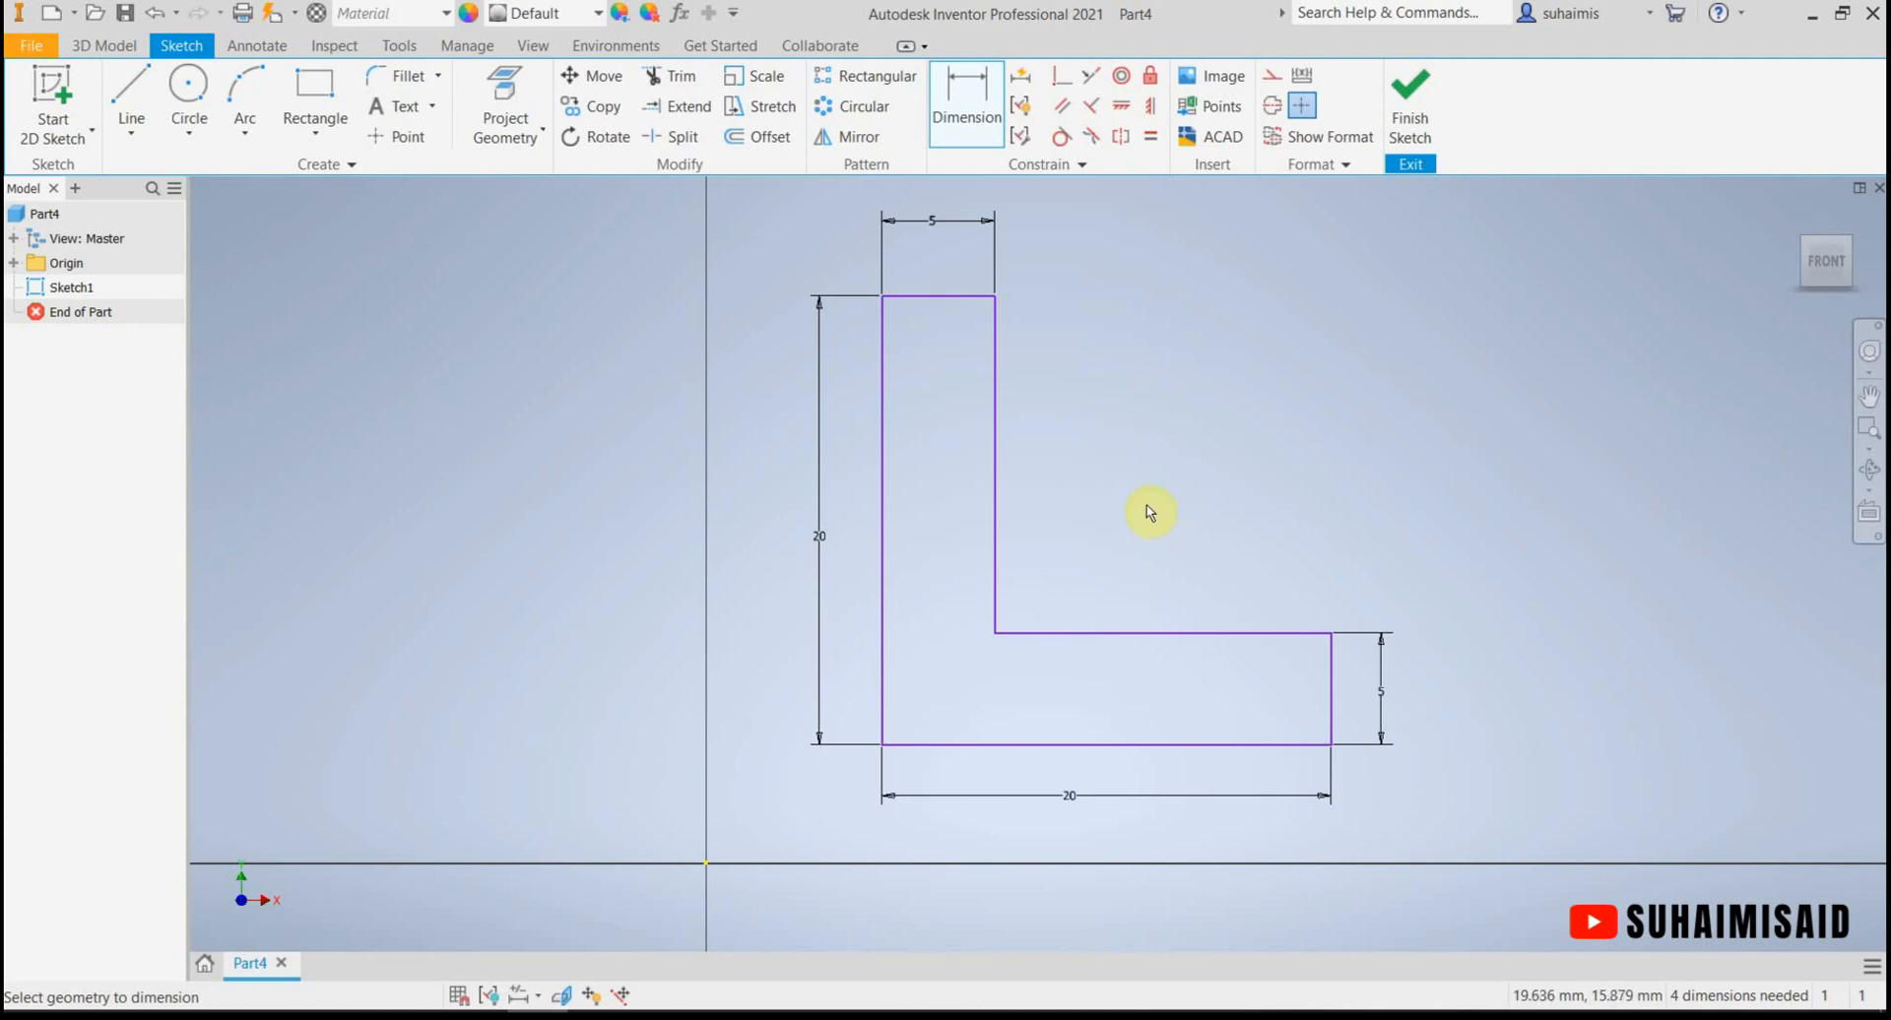
pyautogui.click(1409, 103)
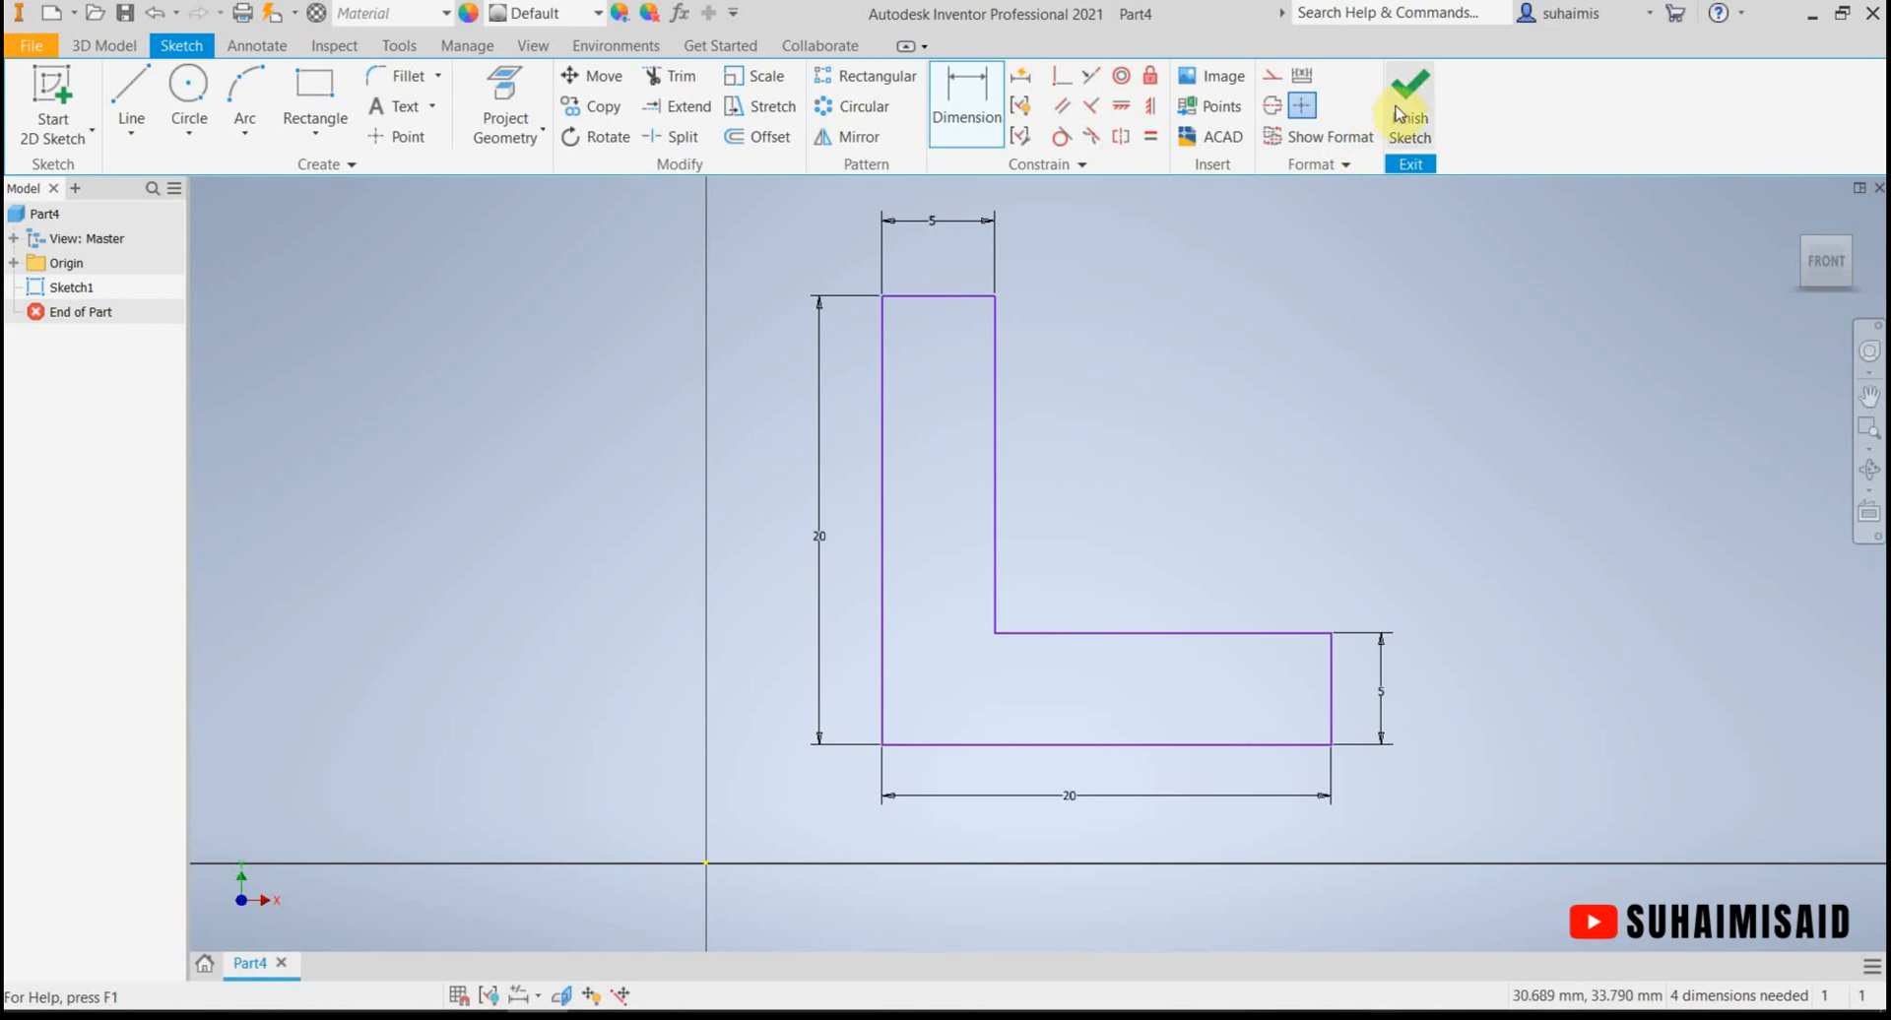
pyautogui.moveTo(954, 426)
pyautogui.mouseDown(button='middle')
pyautogui.moveTo(739, 569)
pyautogui.moveTo(719, 655)
pyautogui.mouseUp(button='middle')
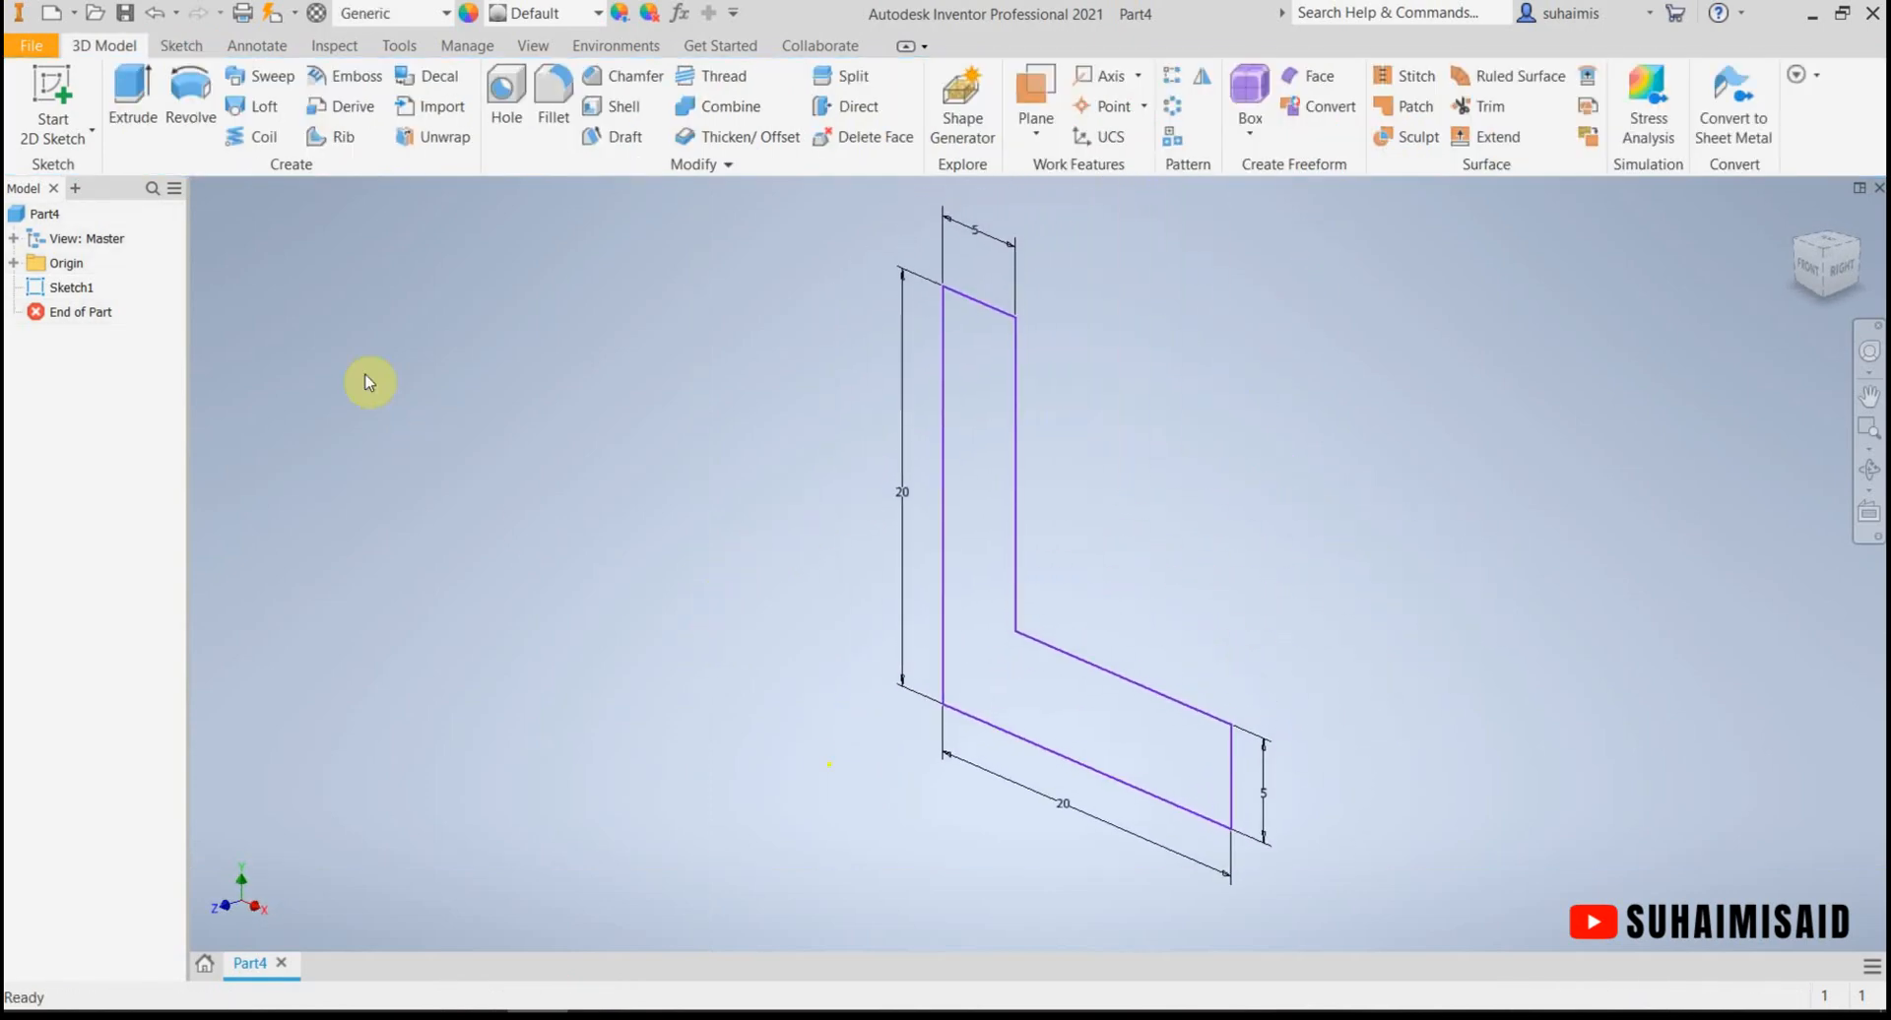
pyautogui.click(197, 101)
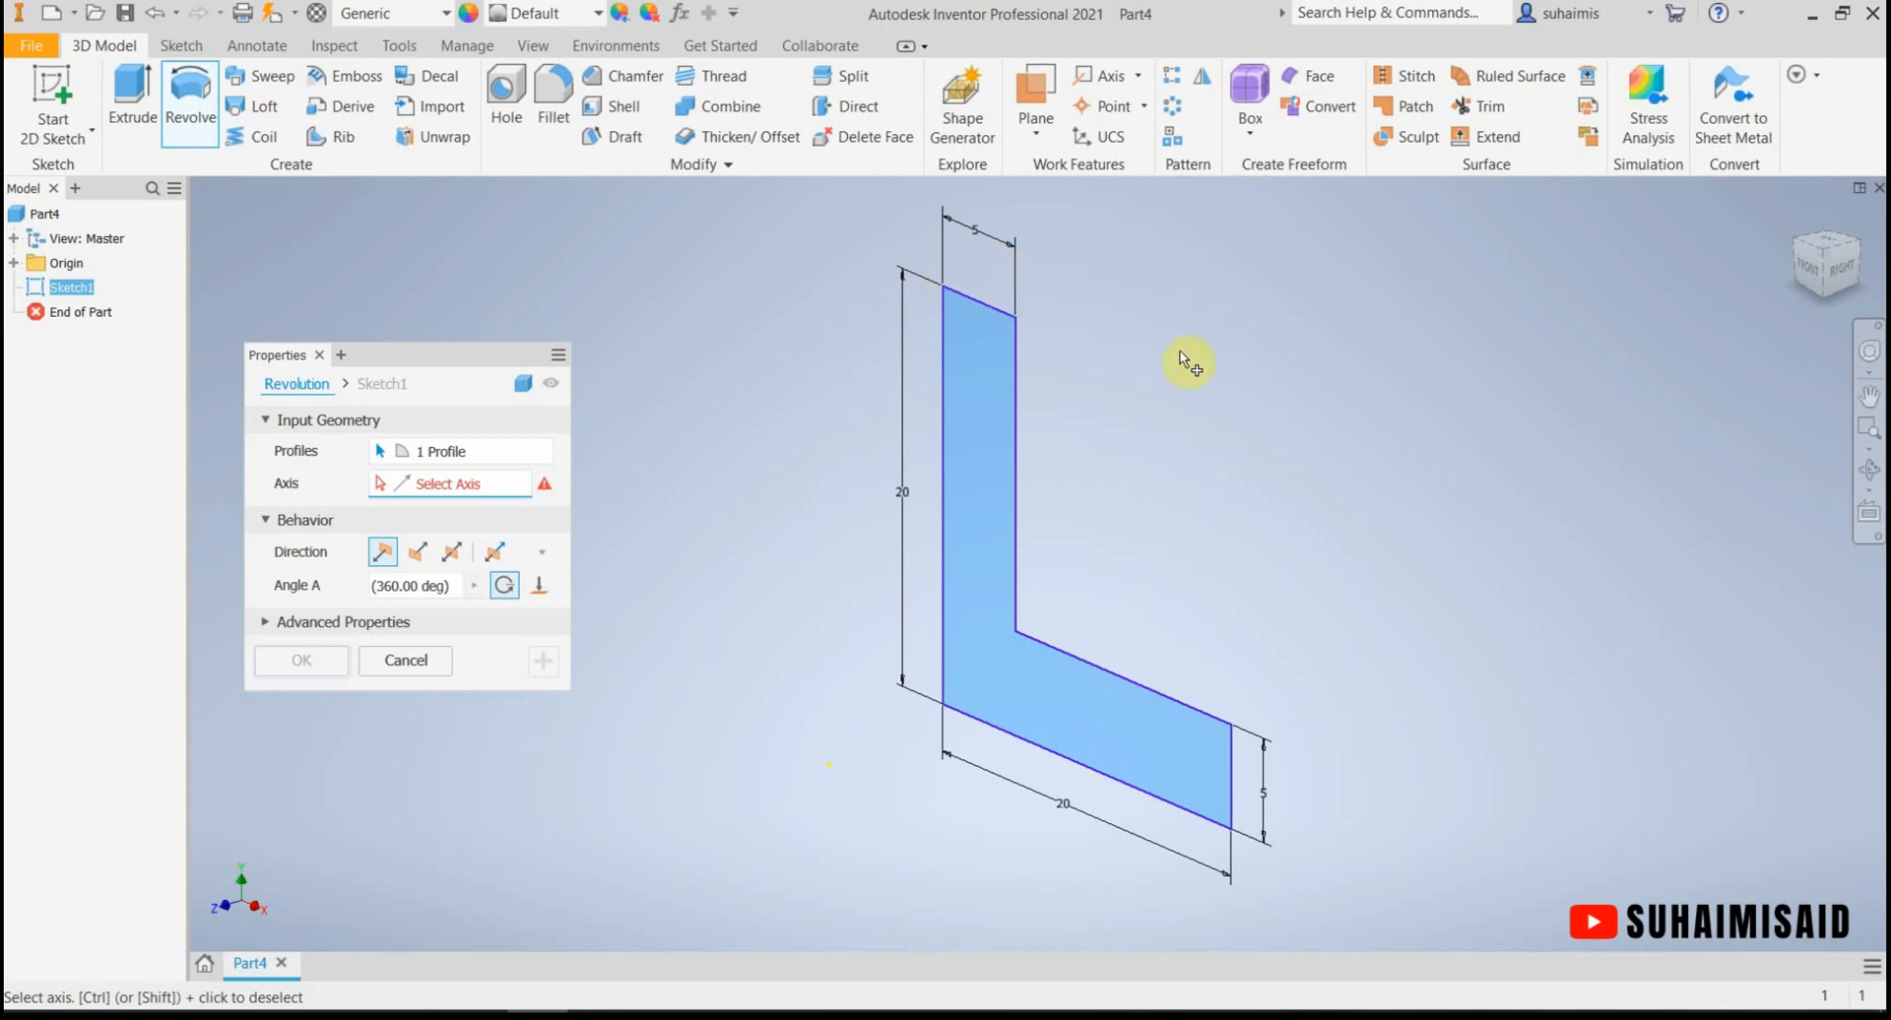
pyautogui.click(945, 520)
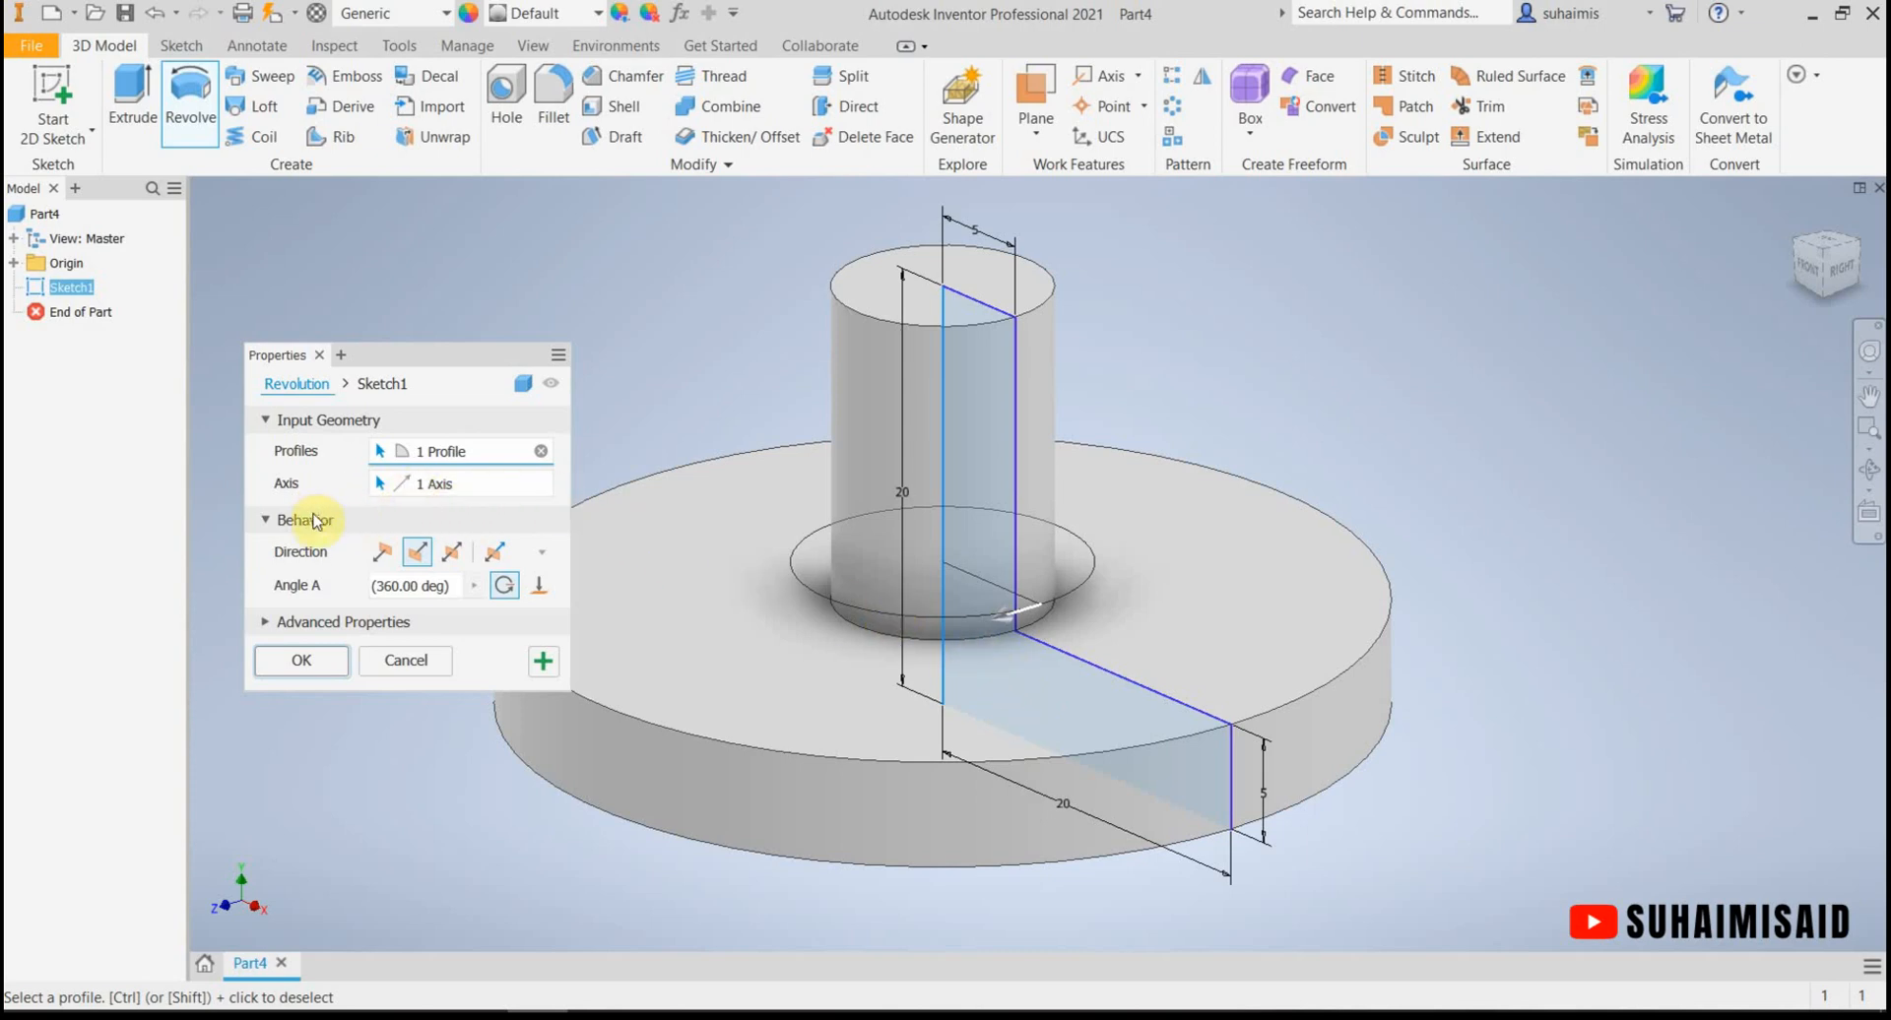
# Step: Set the revolve angle to 180 degrees
pyautogui.click(451, 585)
pyautogui.moveTo(451, 585); pyautogui.dragTo(384, 587)
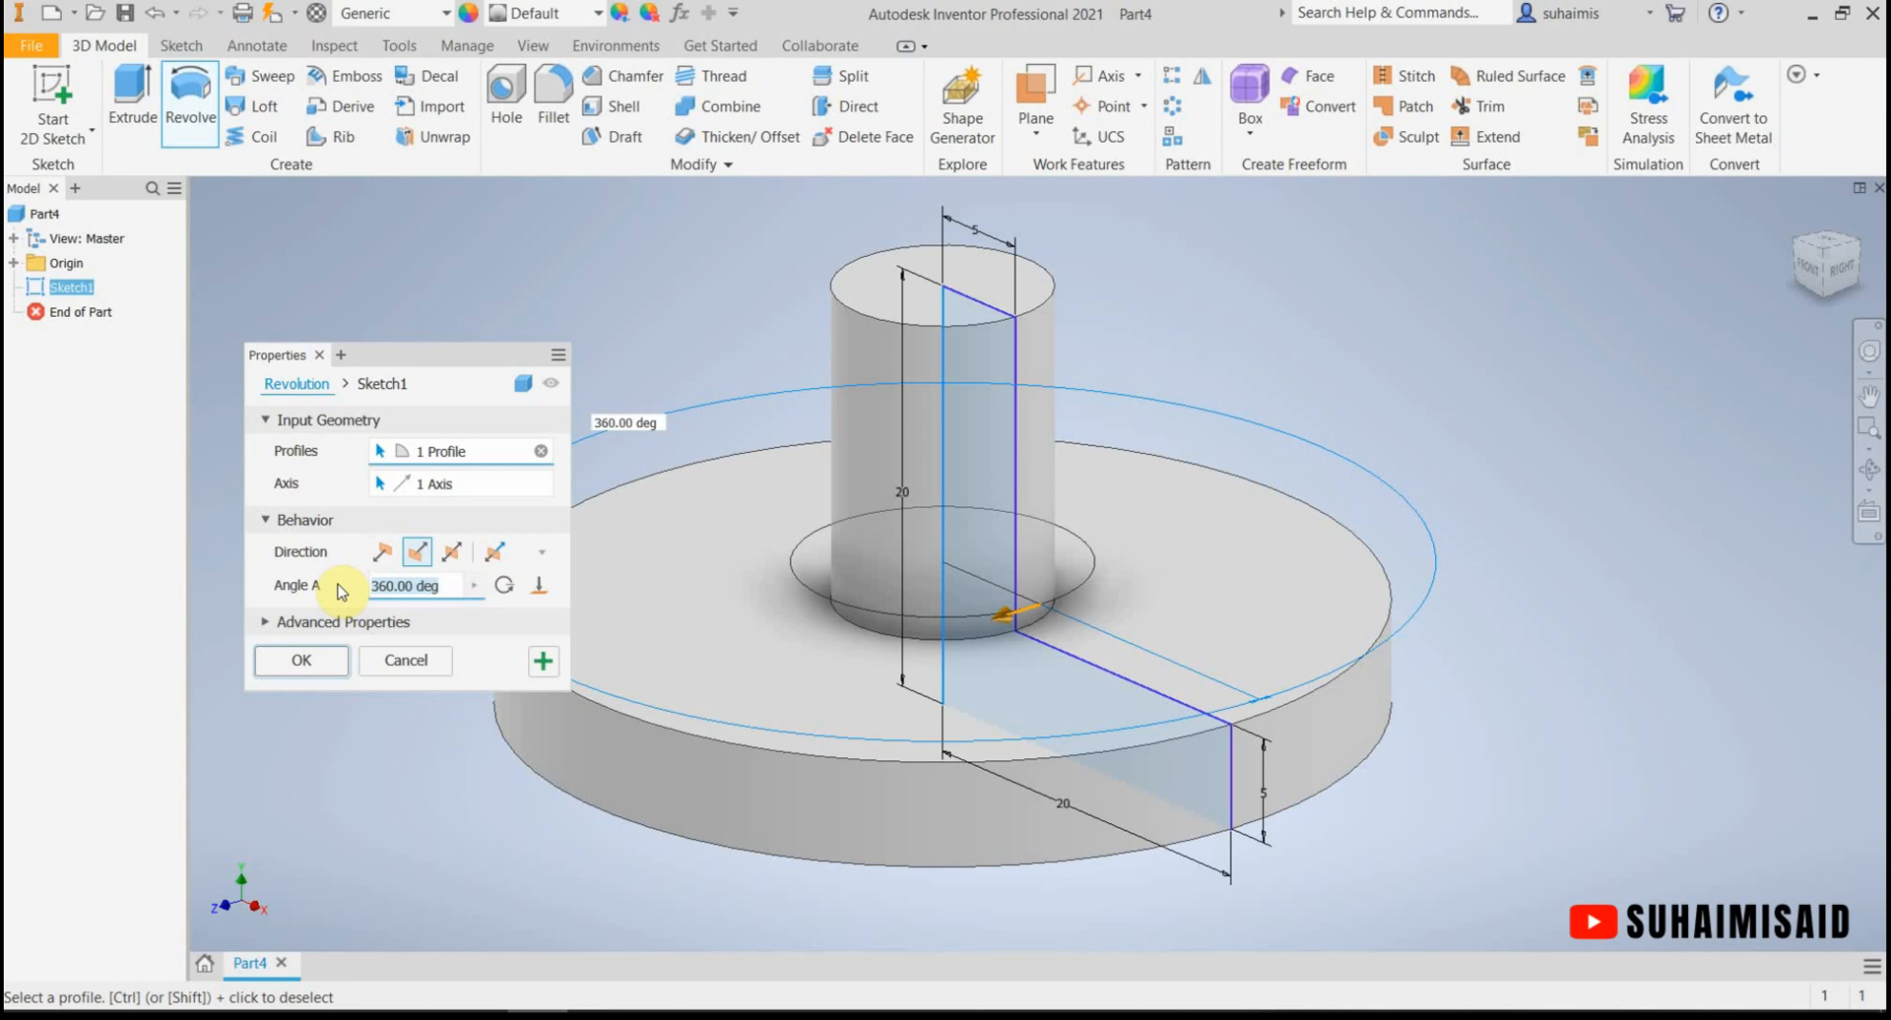
pyautogui.write('180')
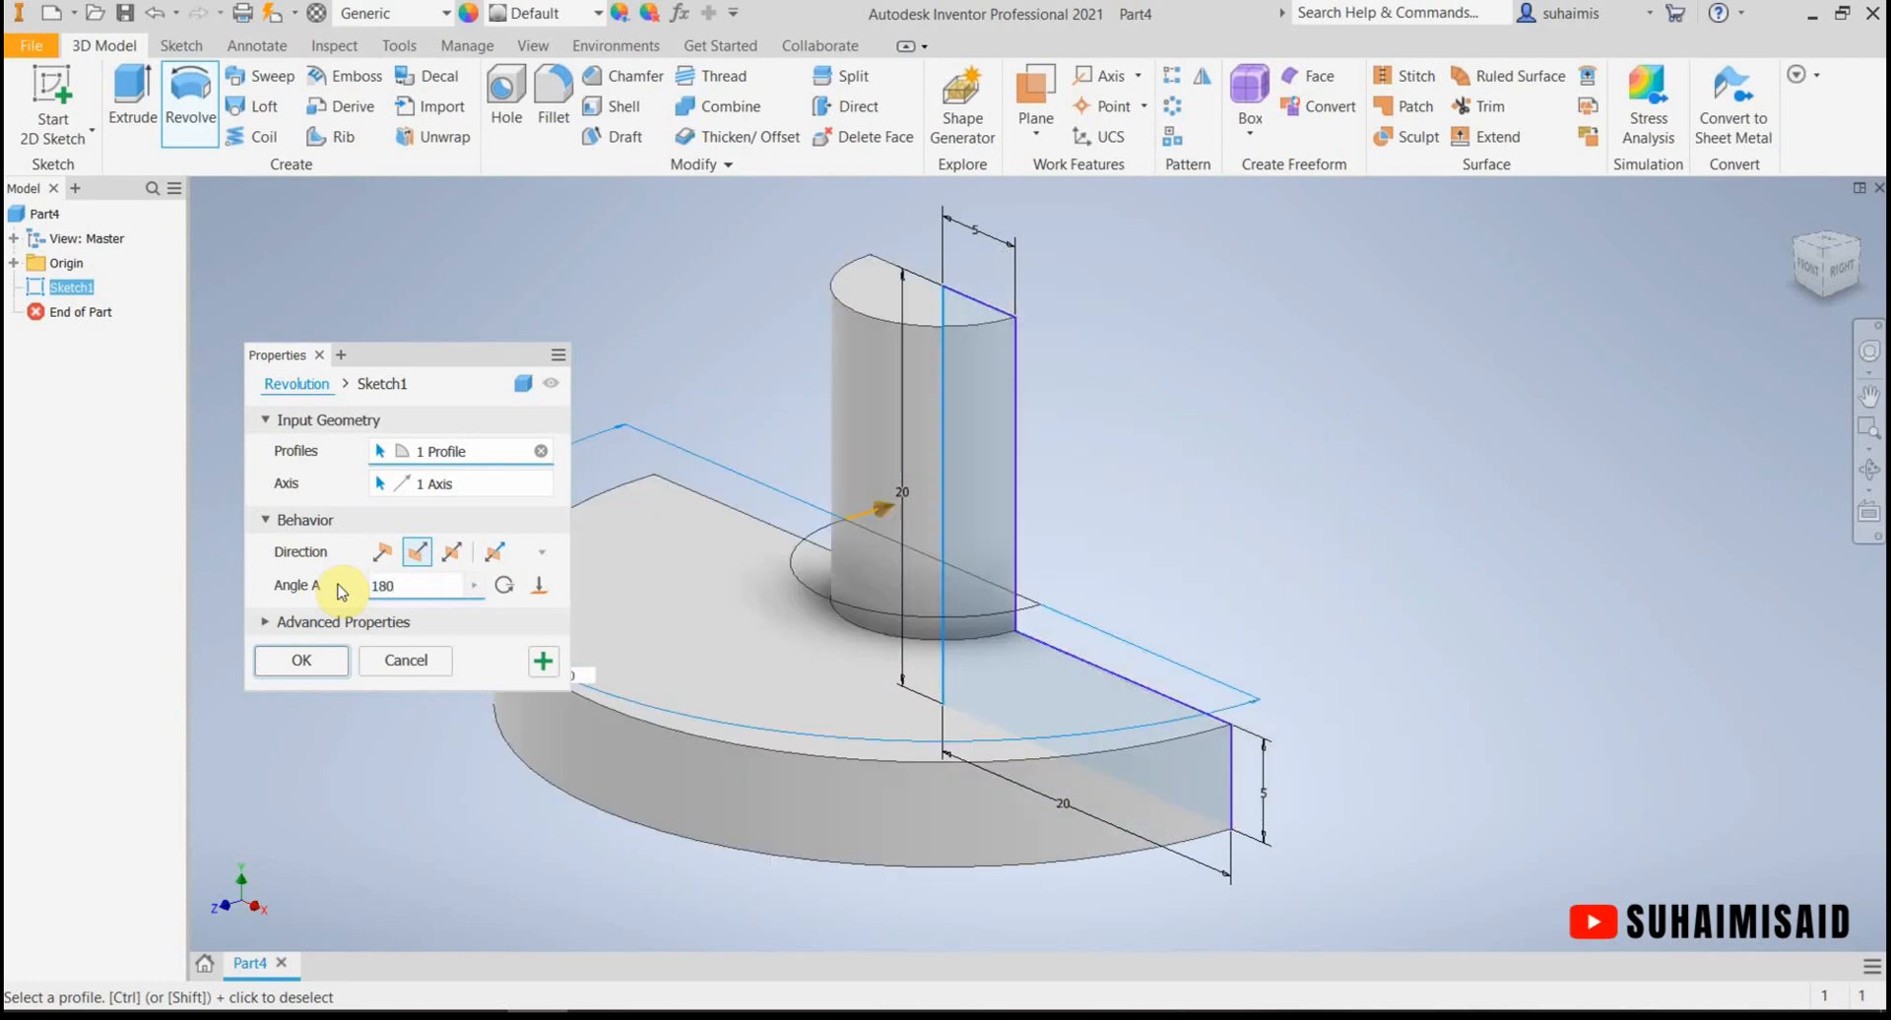
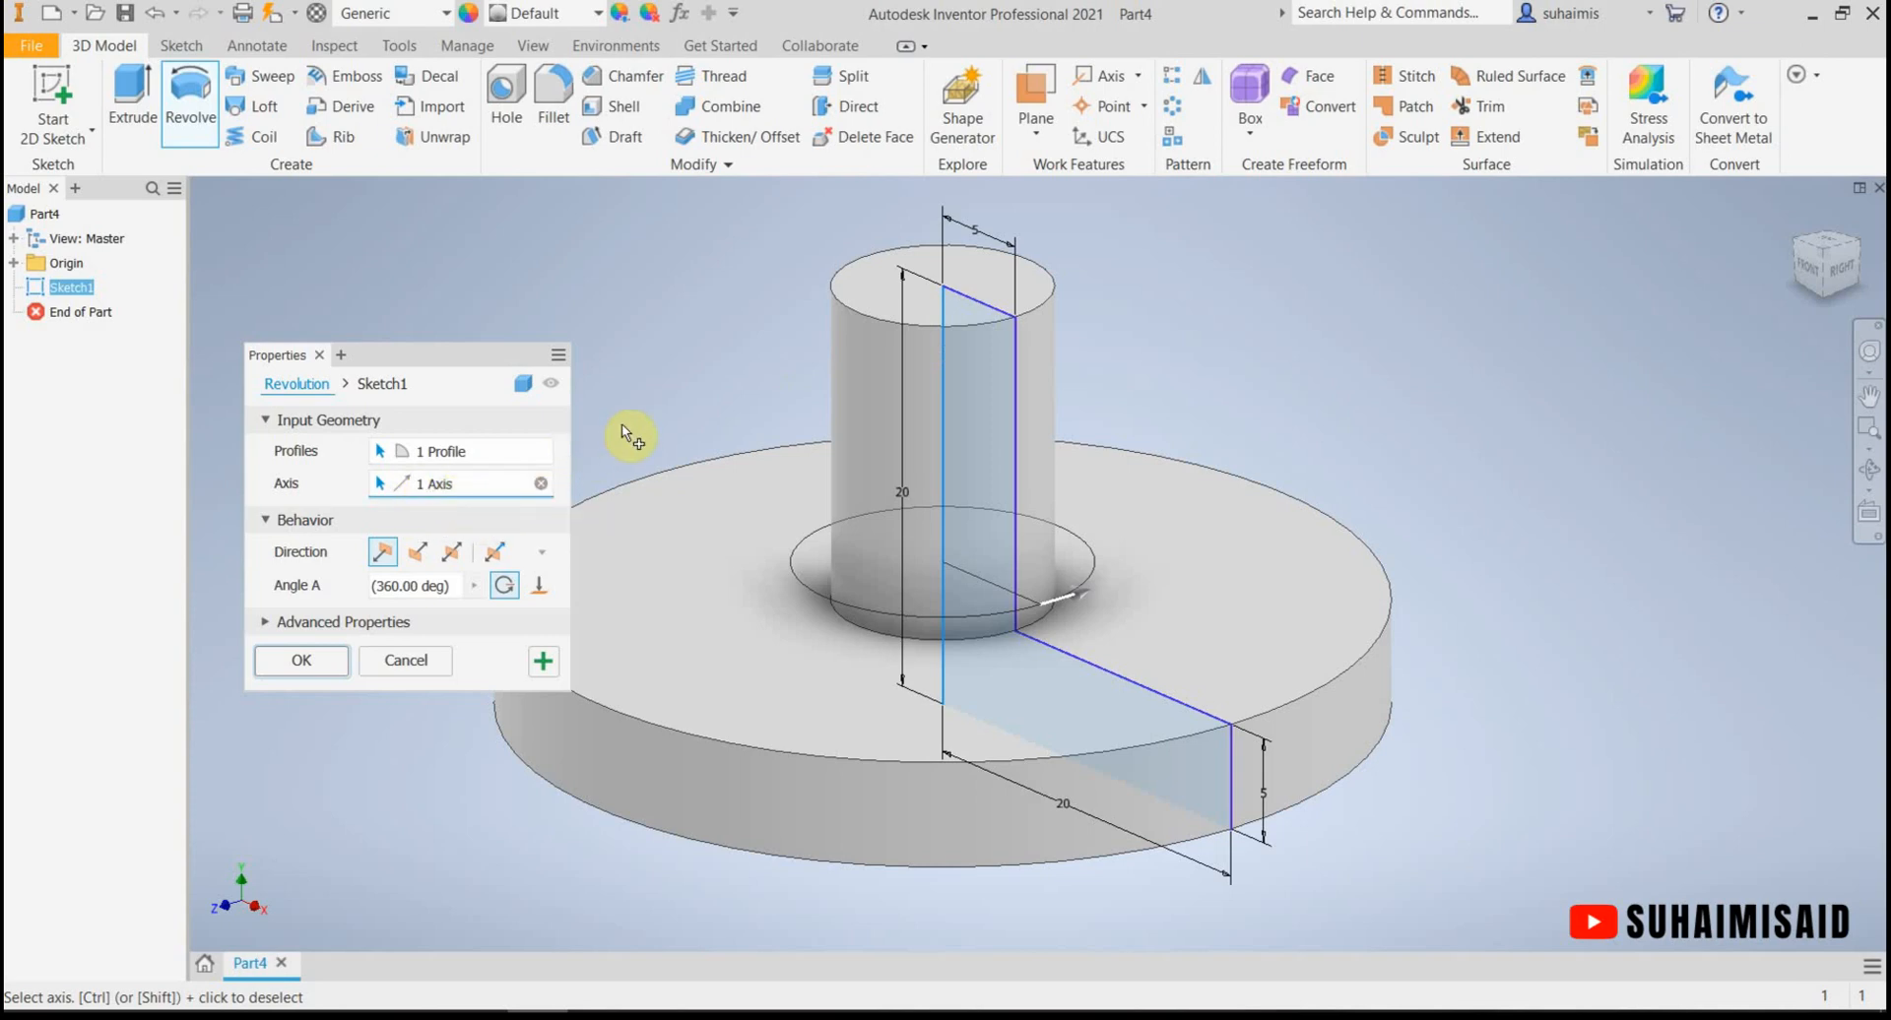
# Step: Try the profile's 5 mm top edge and its 20 mm bottom edge in turn as the revolve axis
pyautogui.click(984, 310)
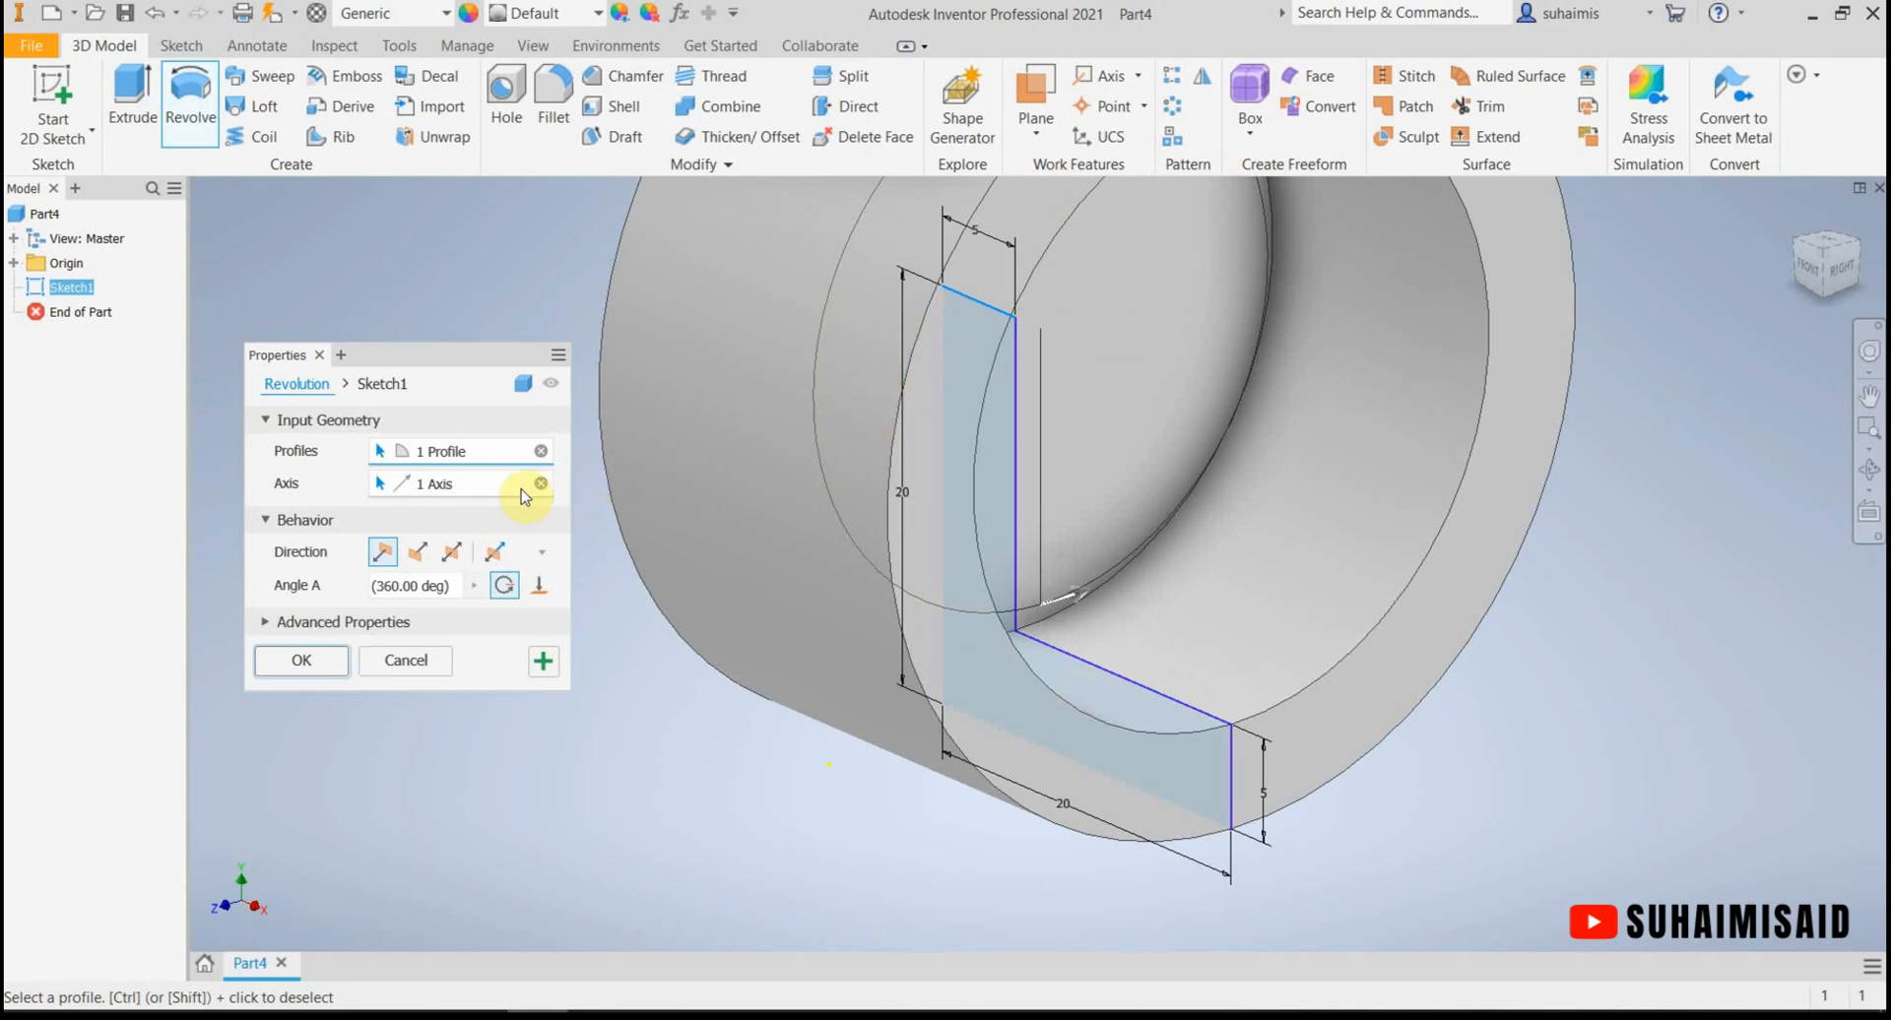
pyautogui.click(484, 486)
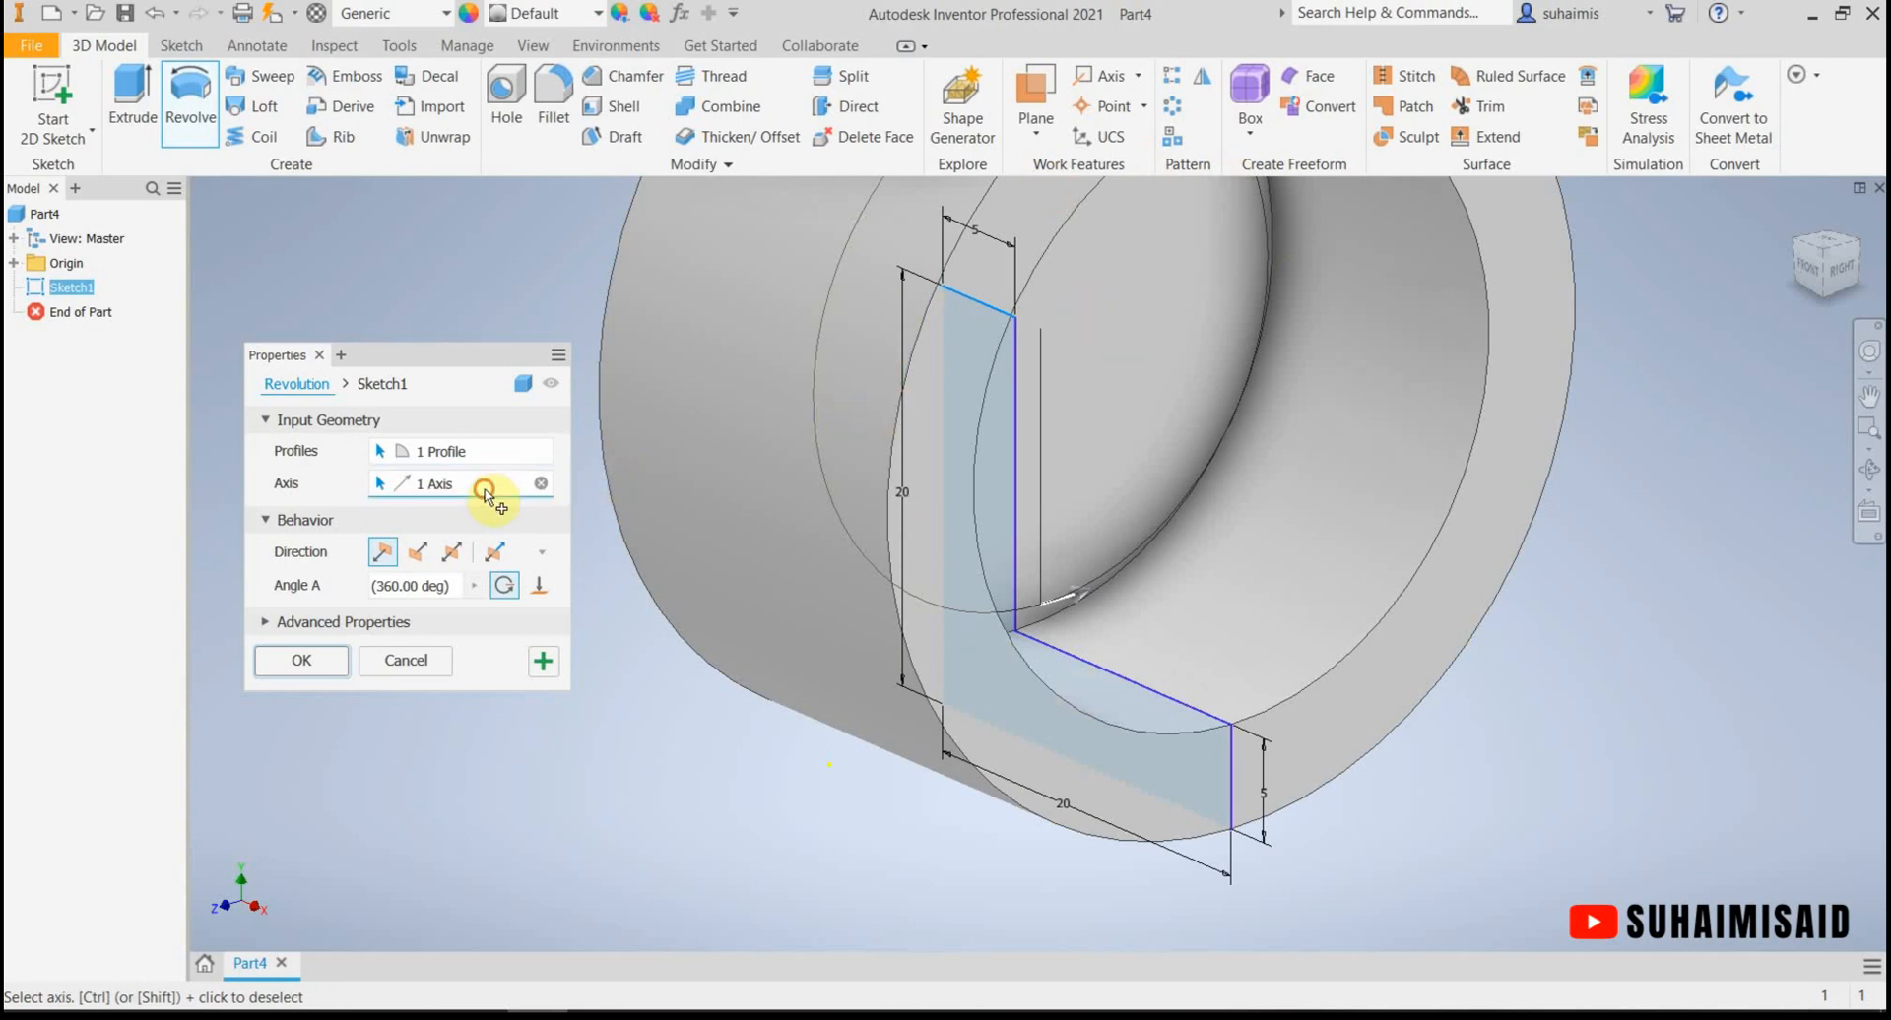
pyautogui.click(1084, 763)
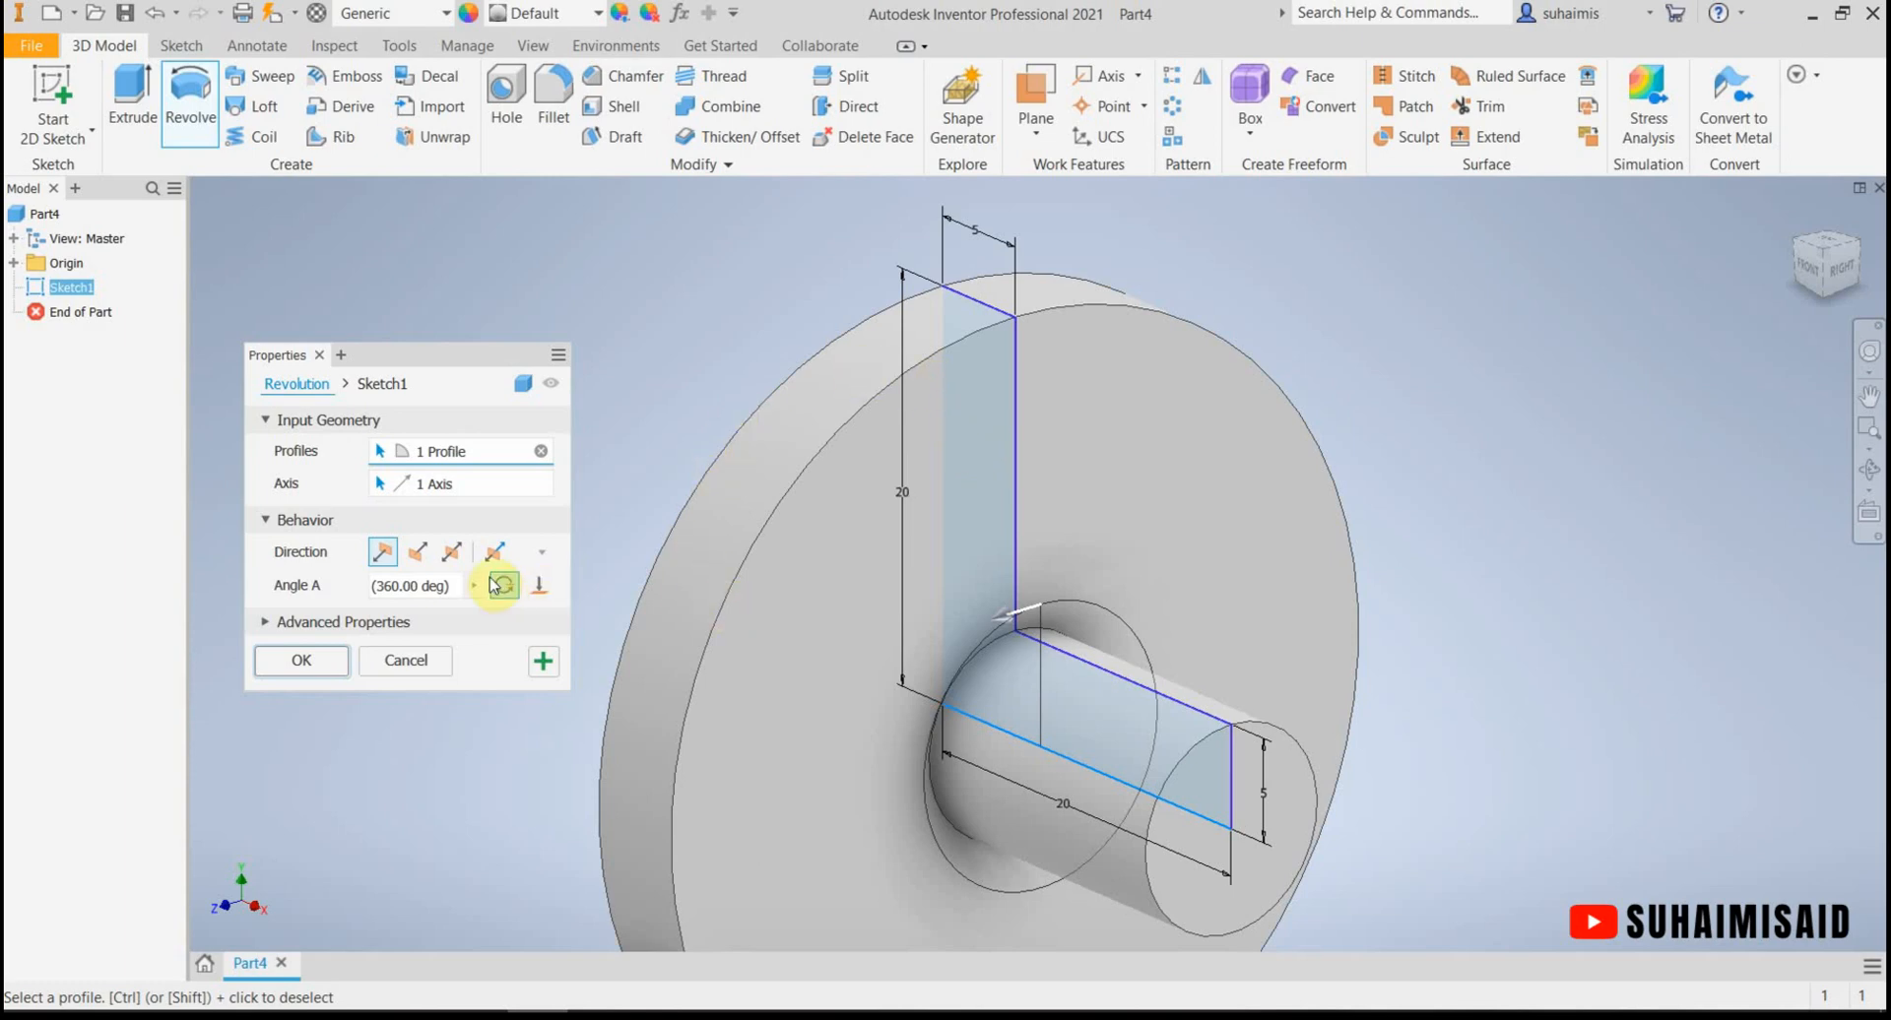
# Step: Try the profile's 5 mm right end edge and its inner vertical edge in turn as the revolve axis
pyautogui.click(478, 495)
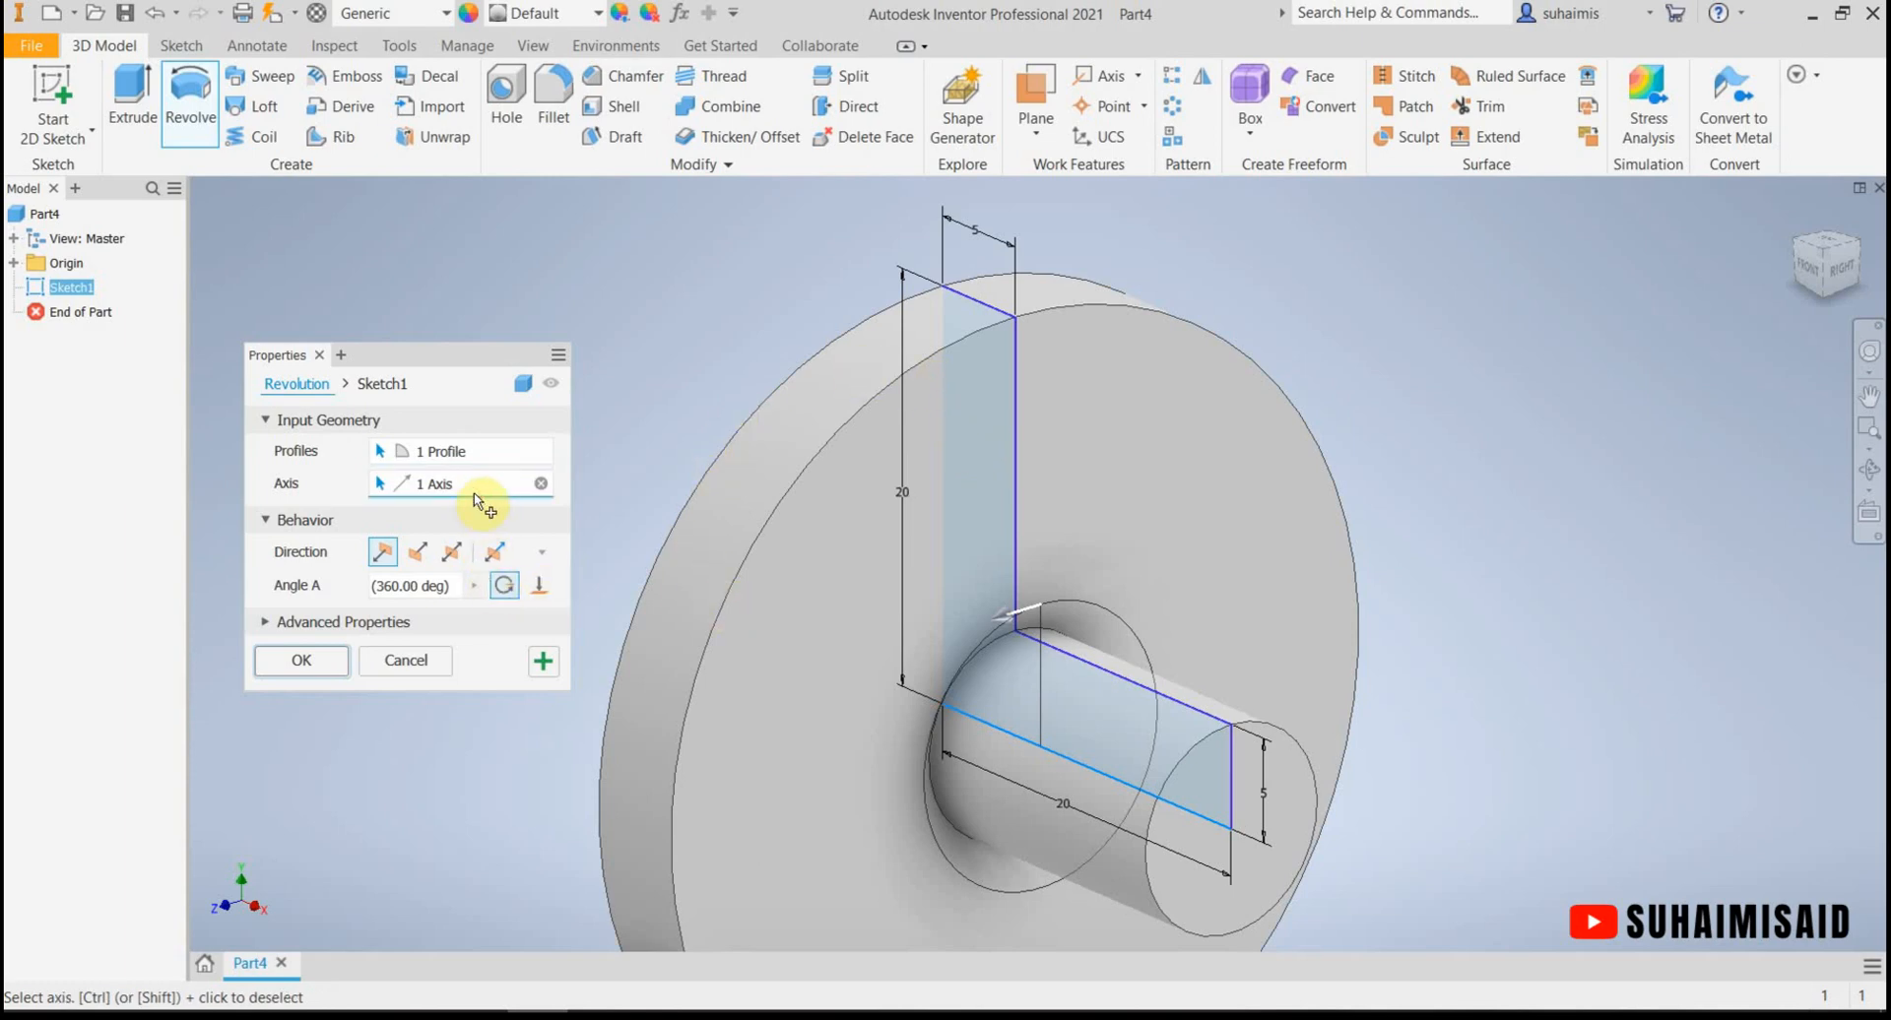
pyautogui.click(1232, 800)
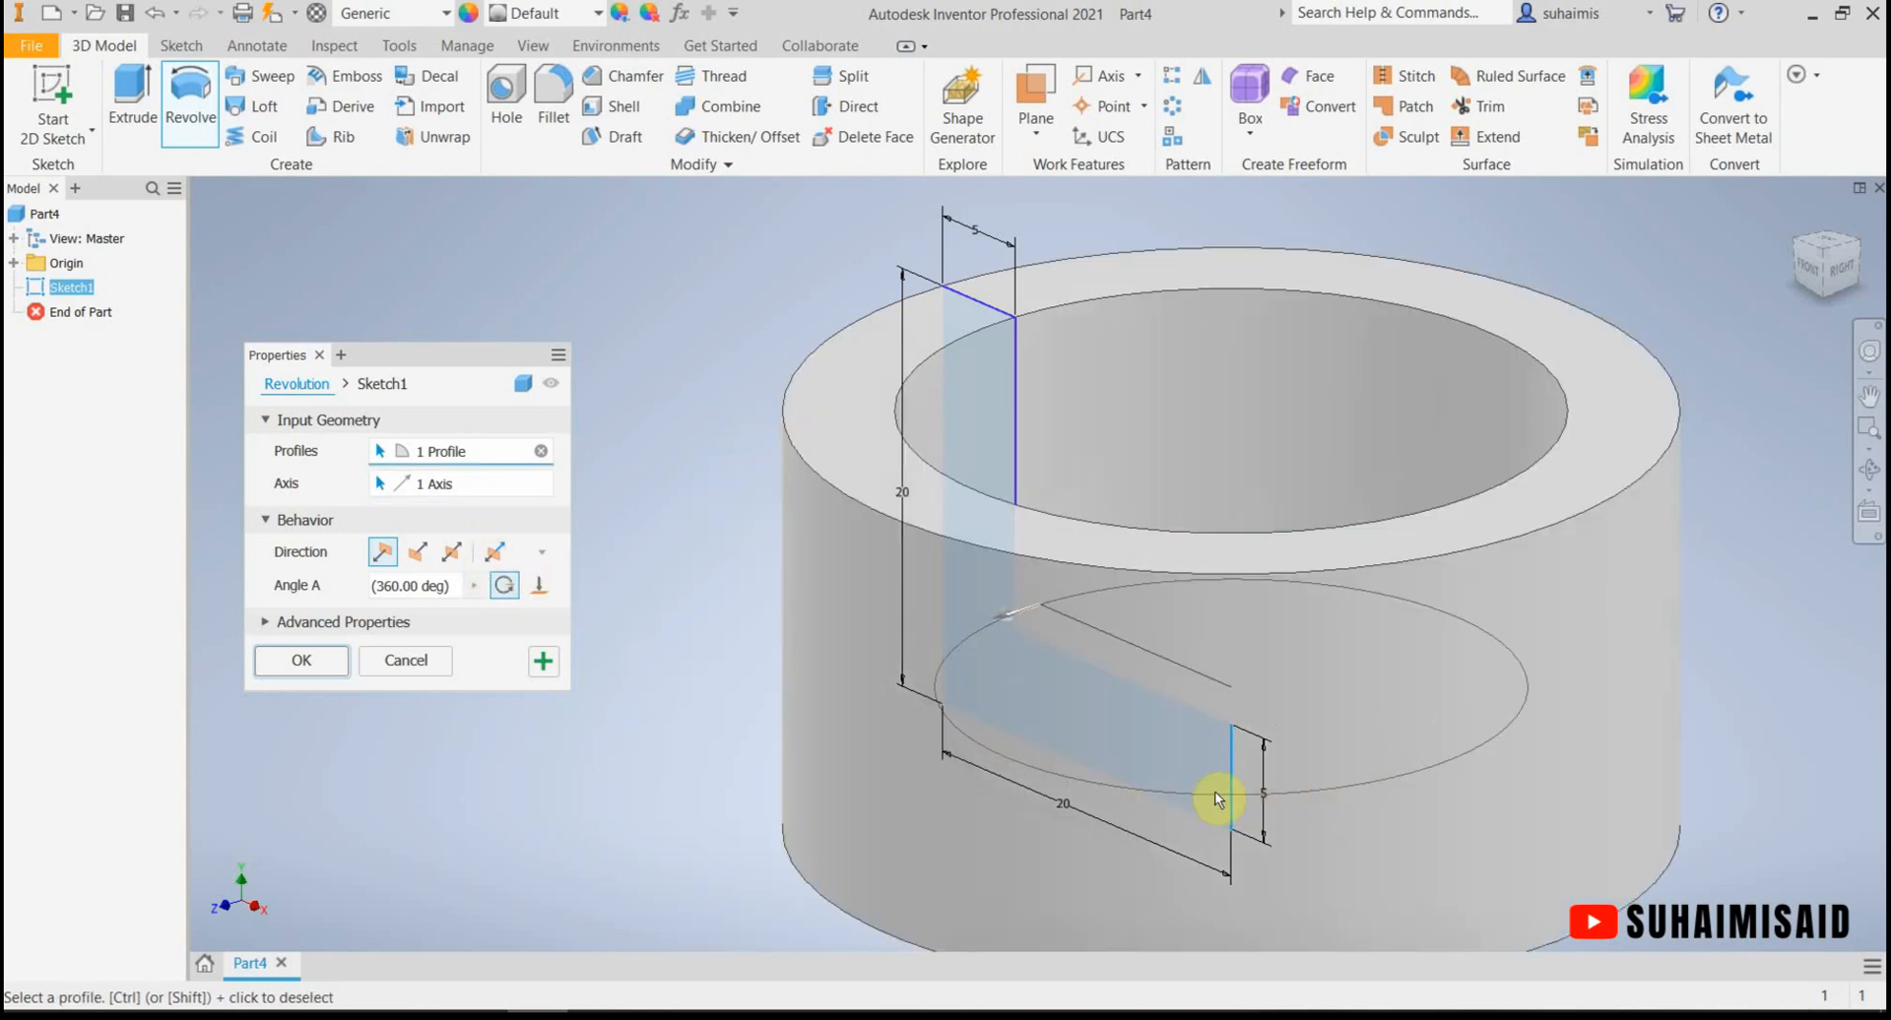
pyautogui.click(422, 493)
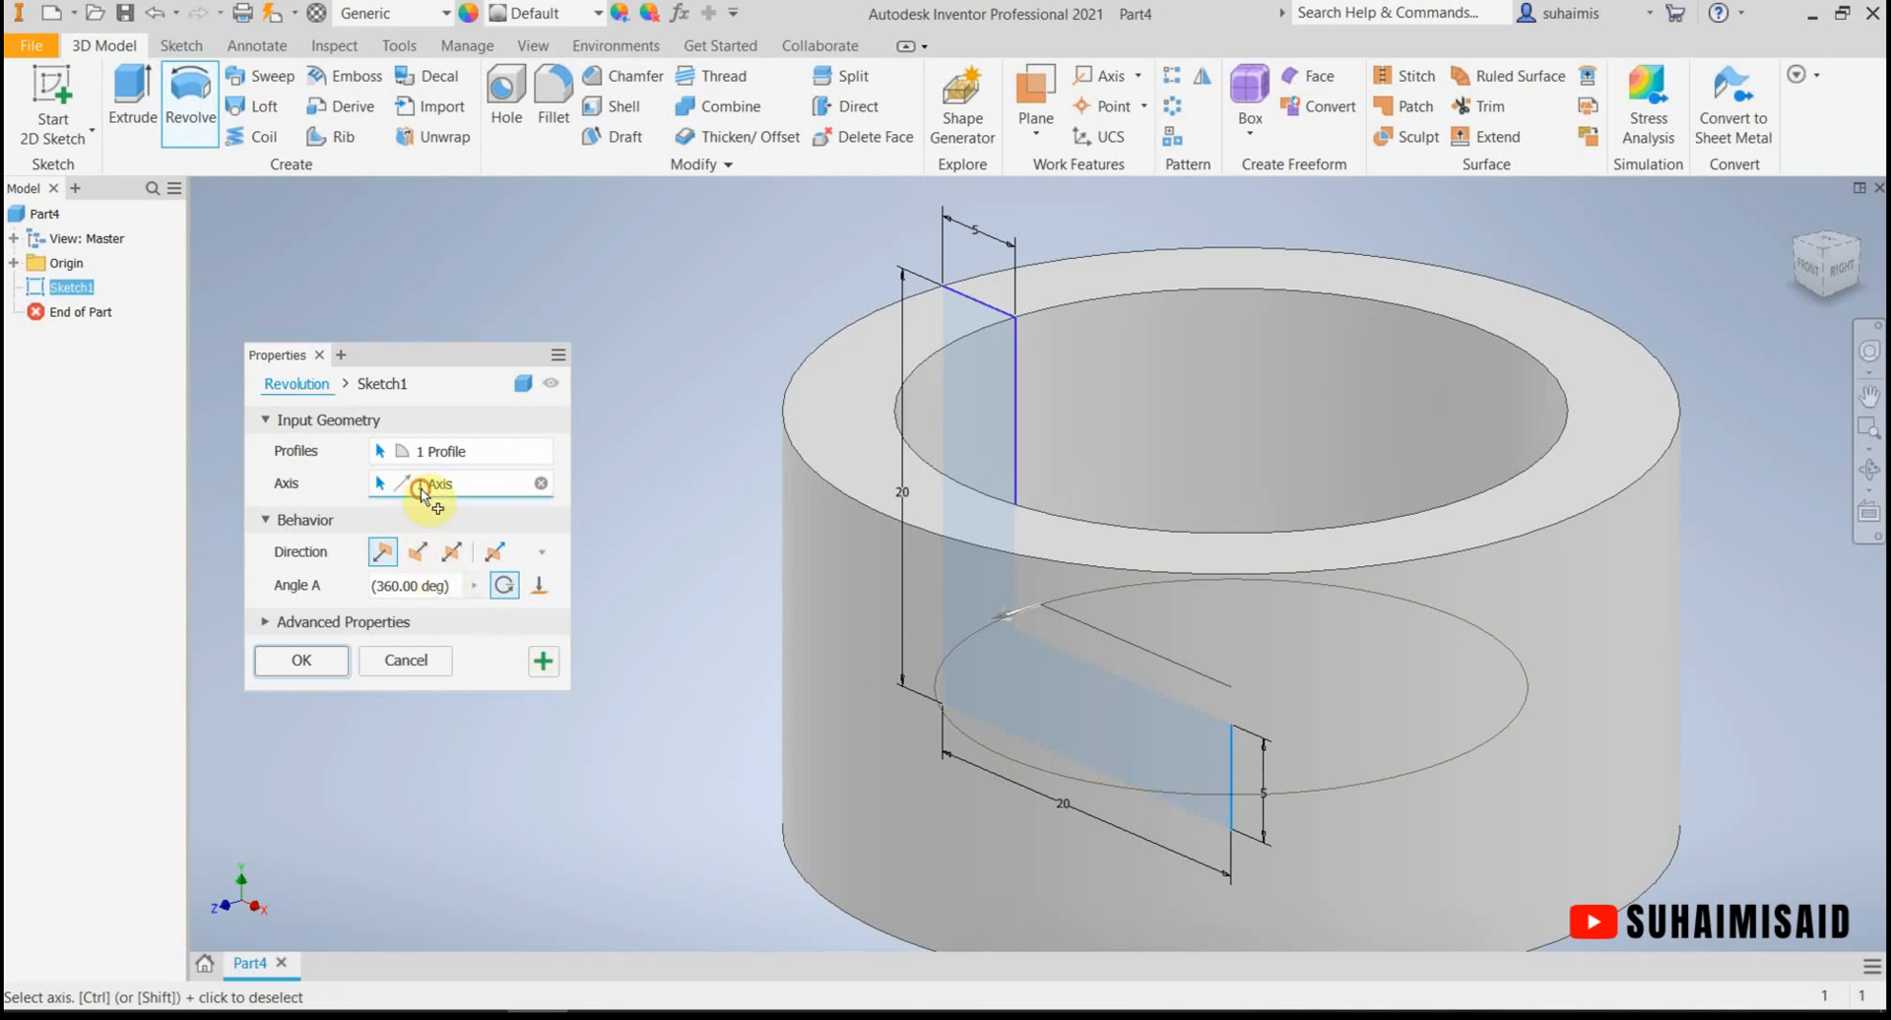
pyautogui.click(1018, 406)
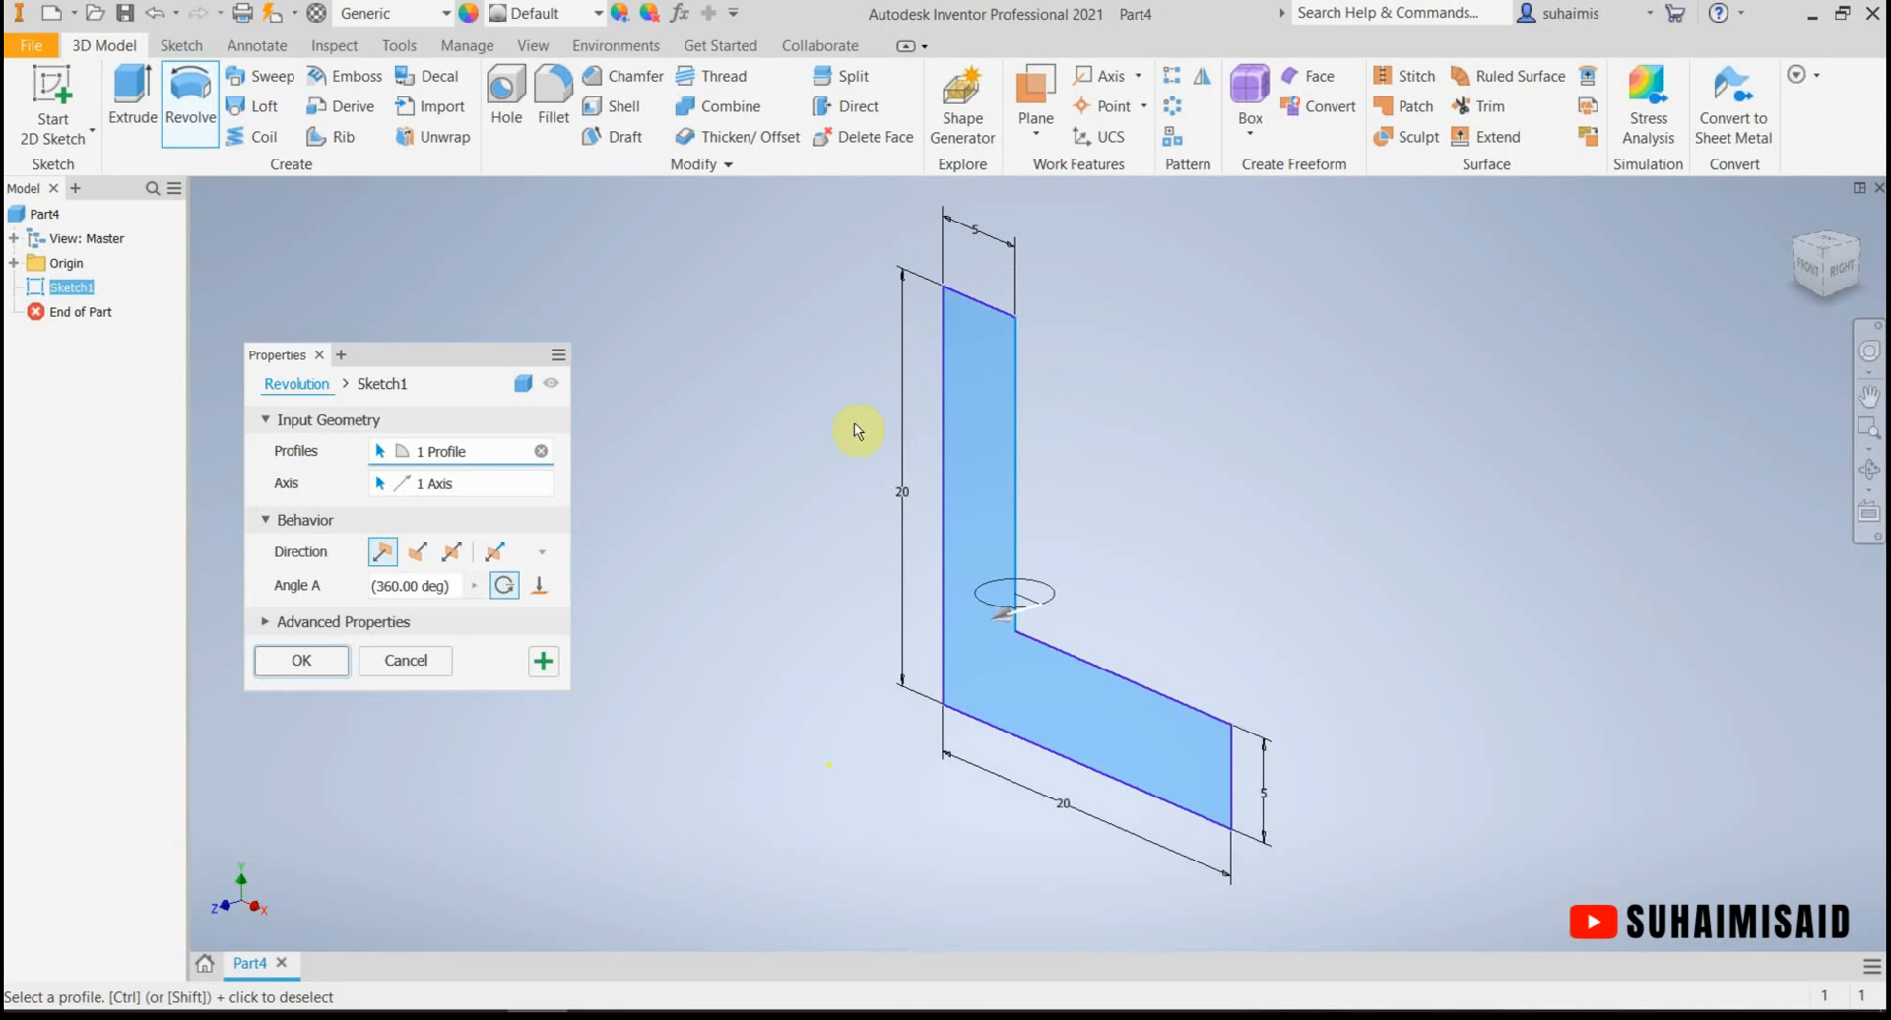
# Step: Try the 20 mm vertical left edge as the revolve axis and switch back to the inner vertical edge
pyautogui.click(489, 482)
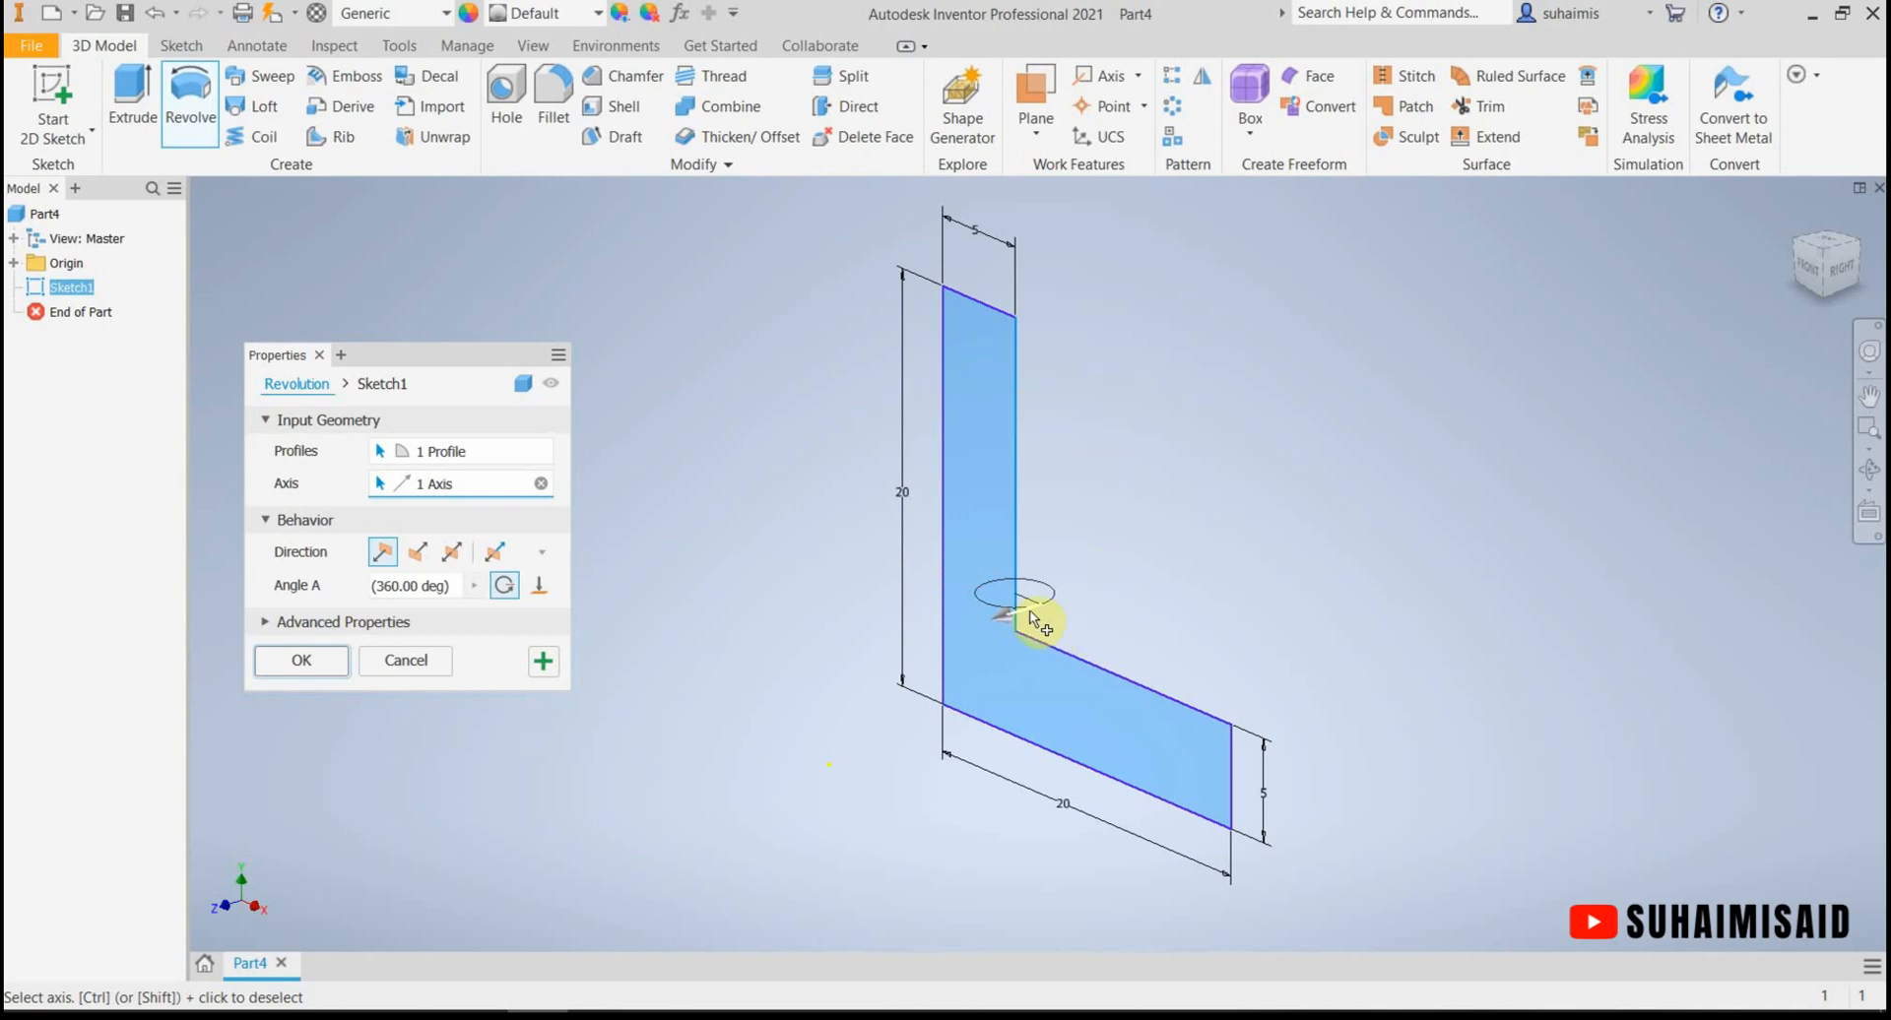
pyautogui.click(943, 522)
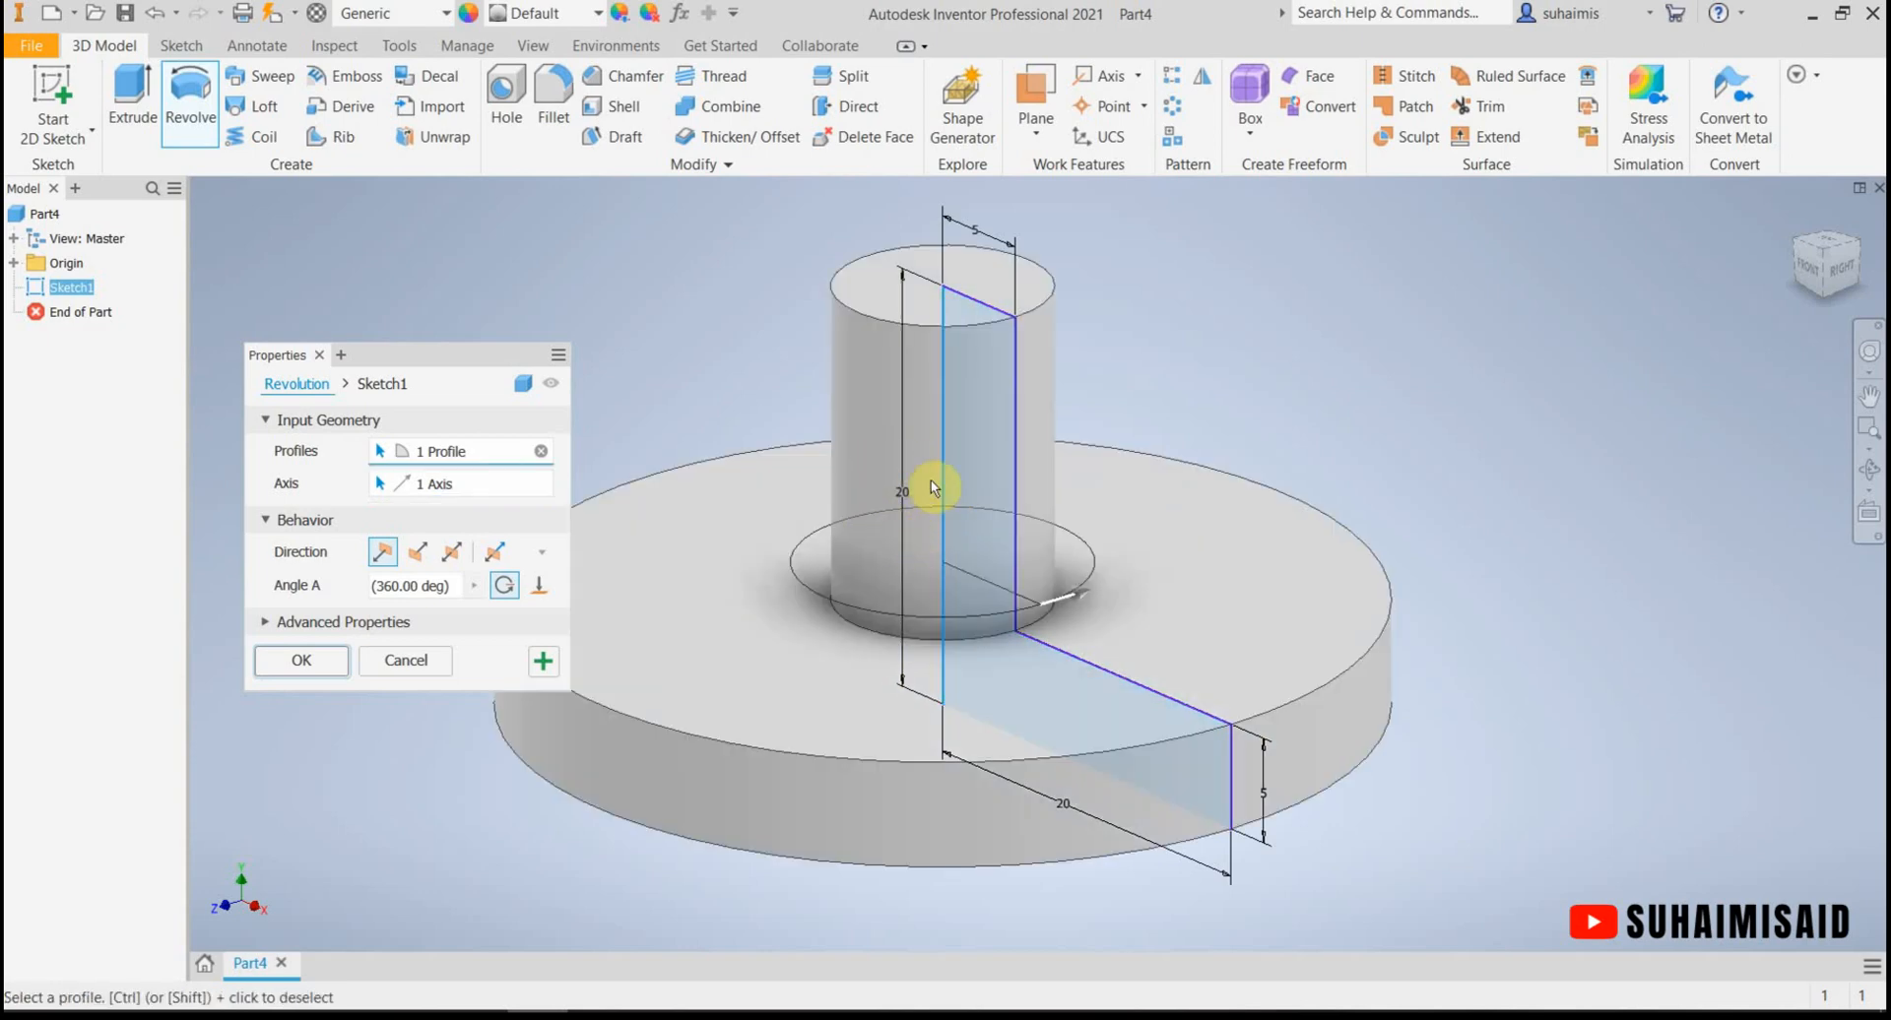
pyautogui.click(490, 492)
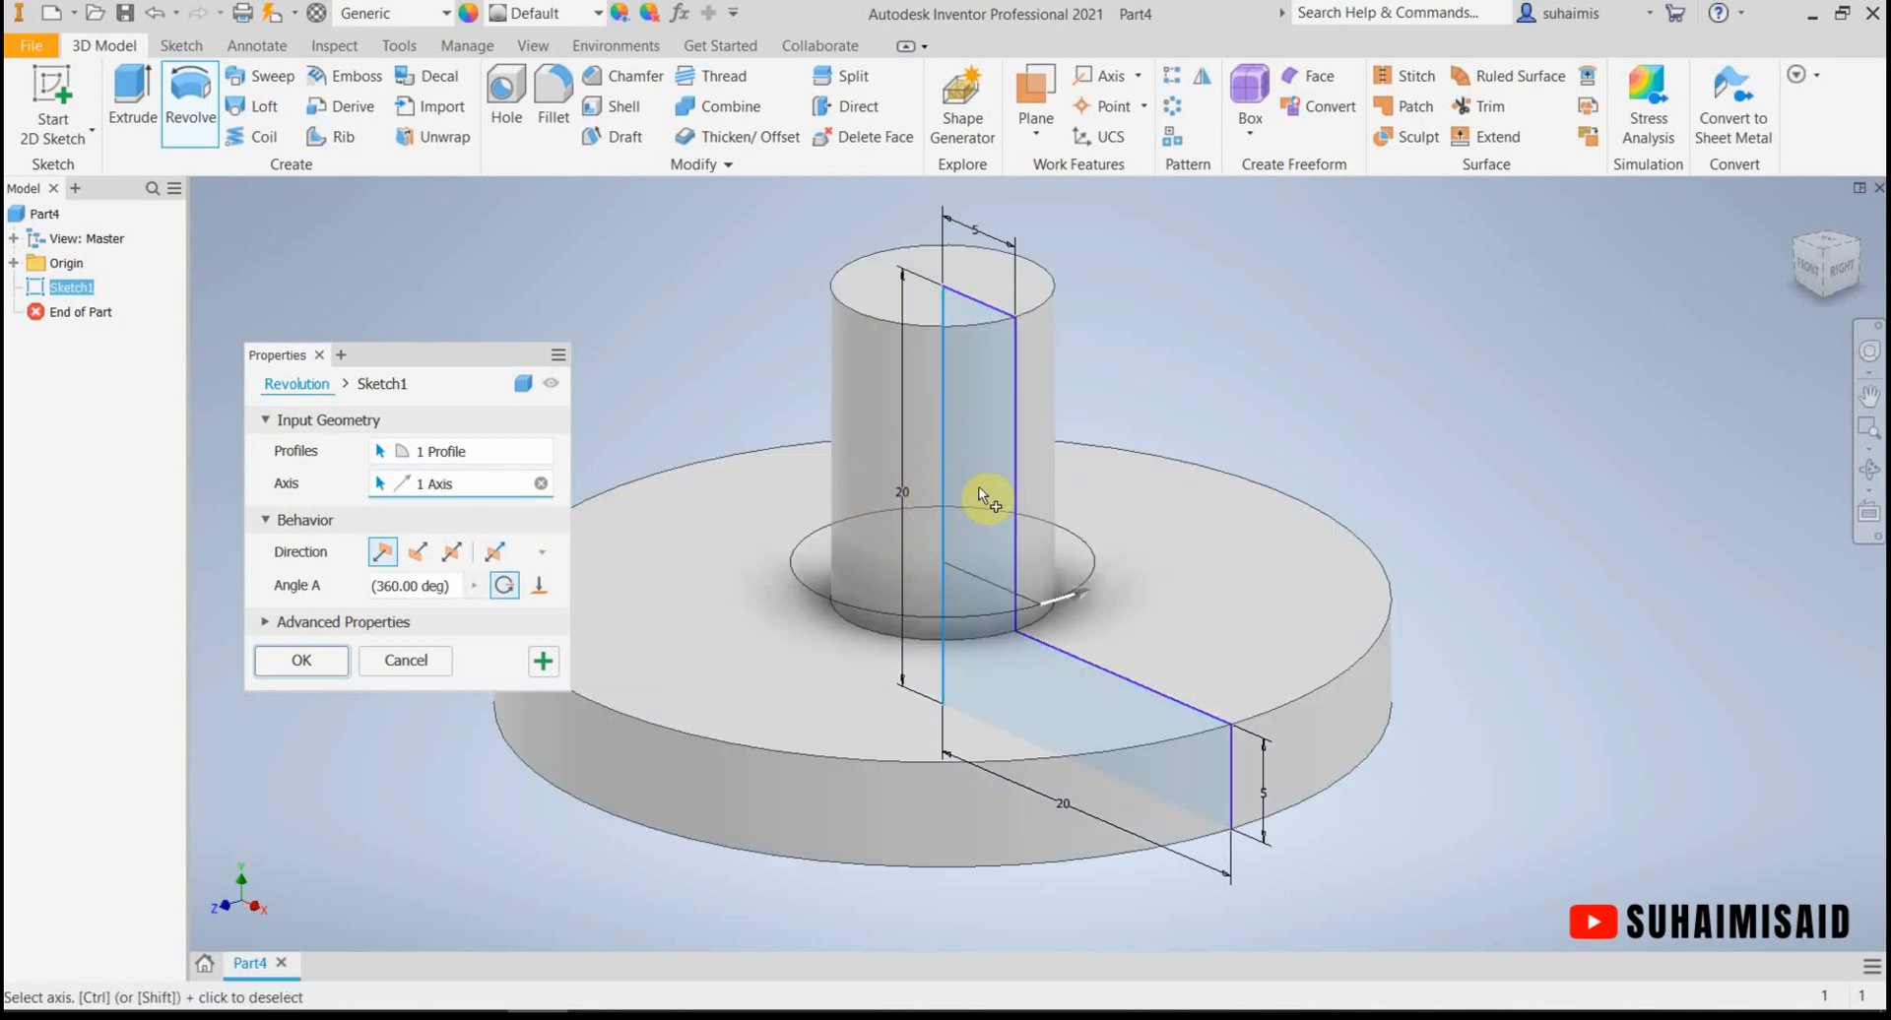
pyautogui.click(1018, 488)
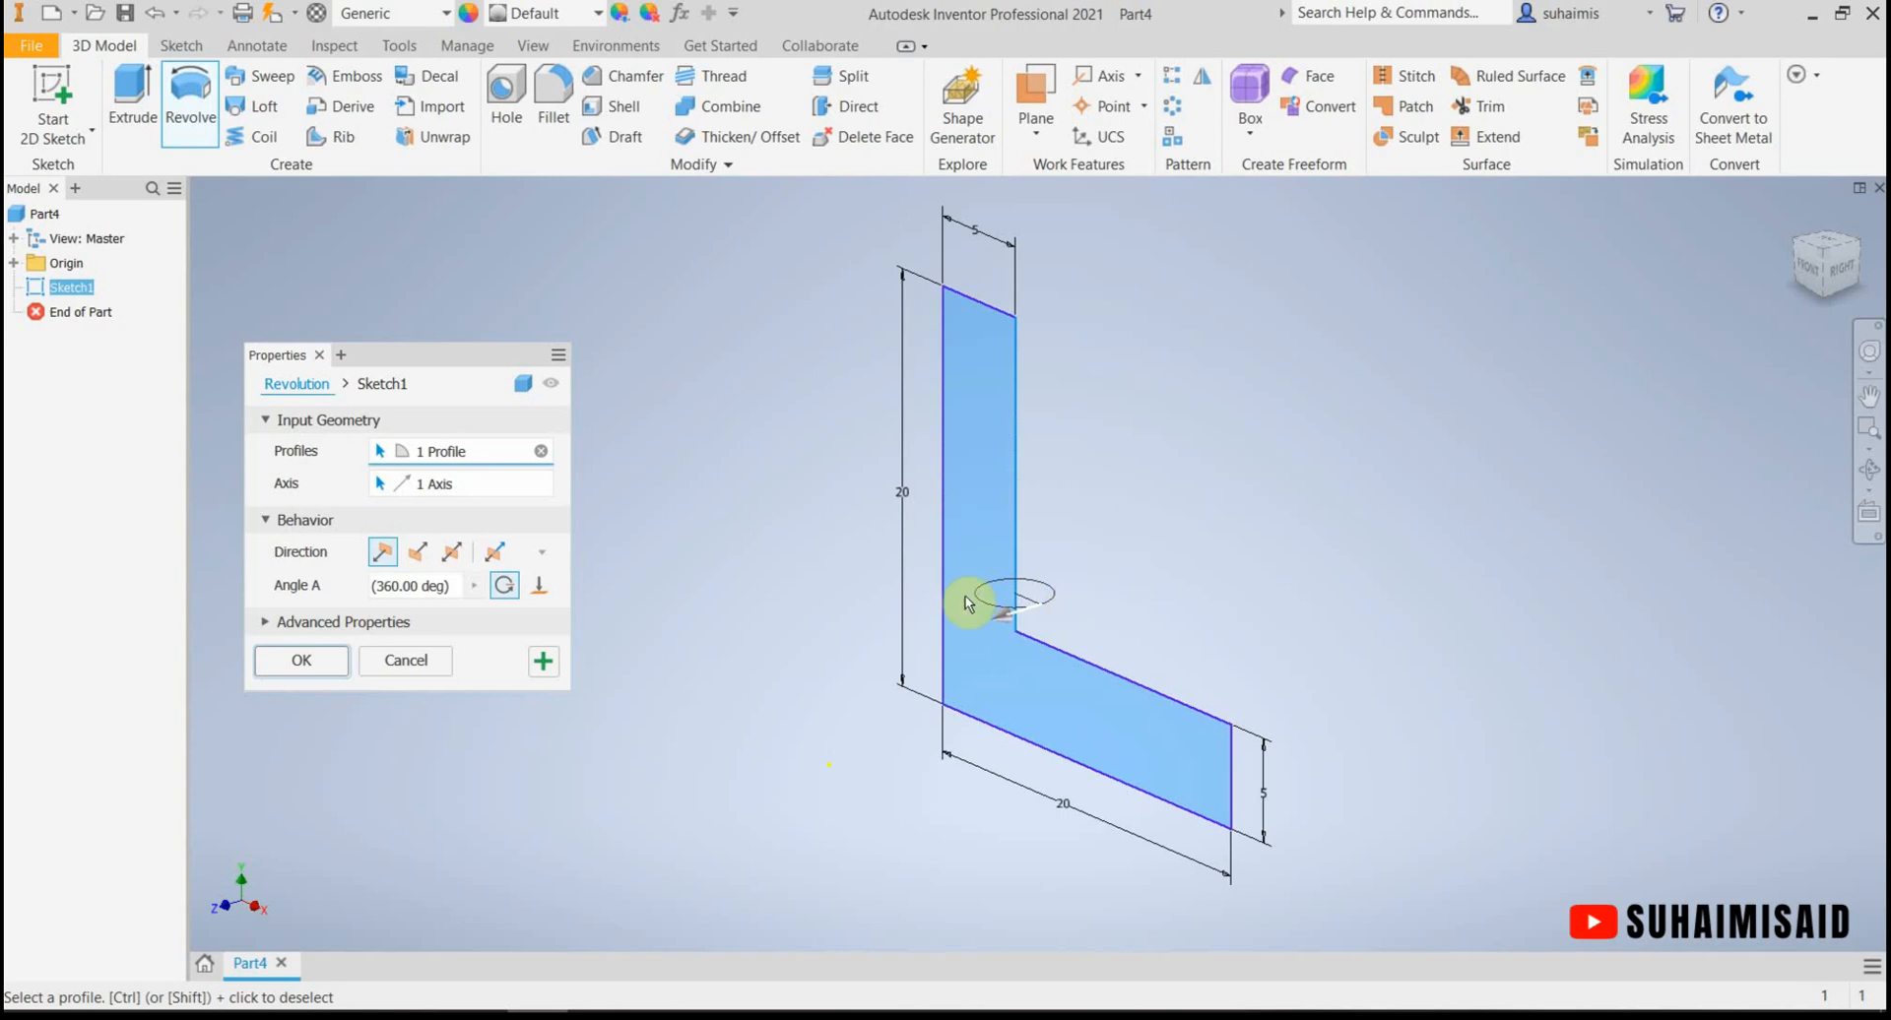
# Step: Create the full 360-degree revolve of the L profile about its 20 mm vertical left edge
pyautogui.click(490, 484)
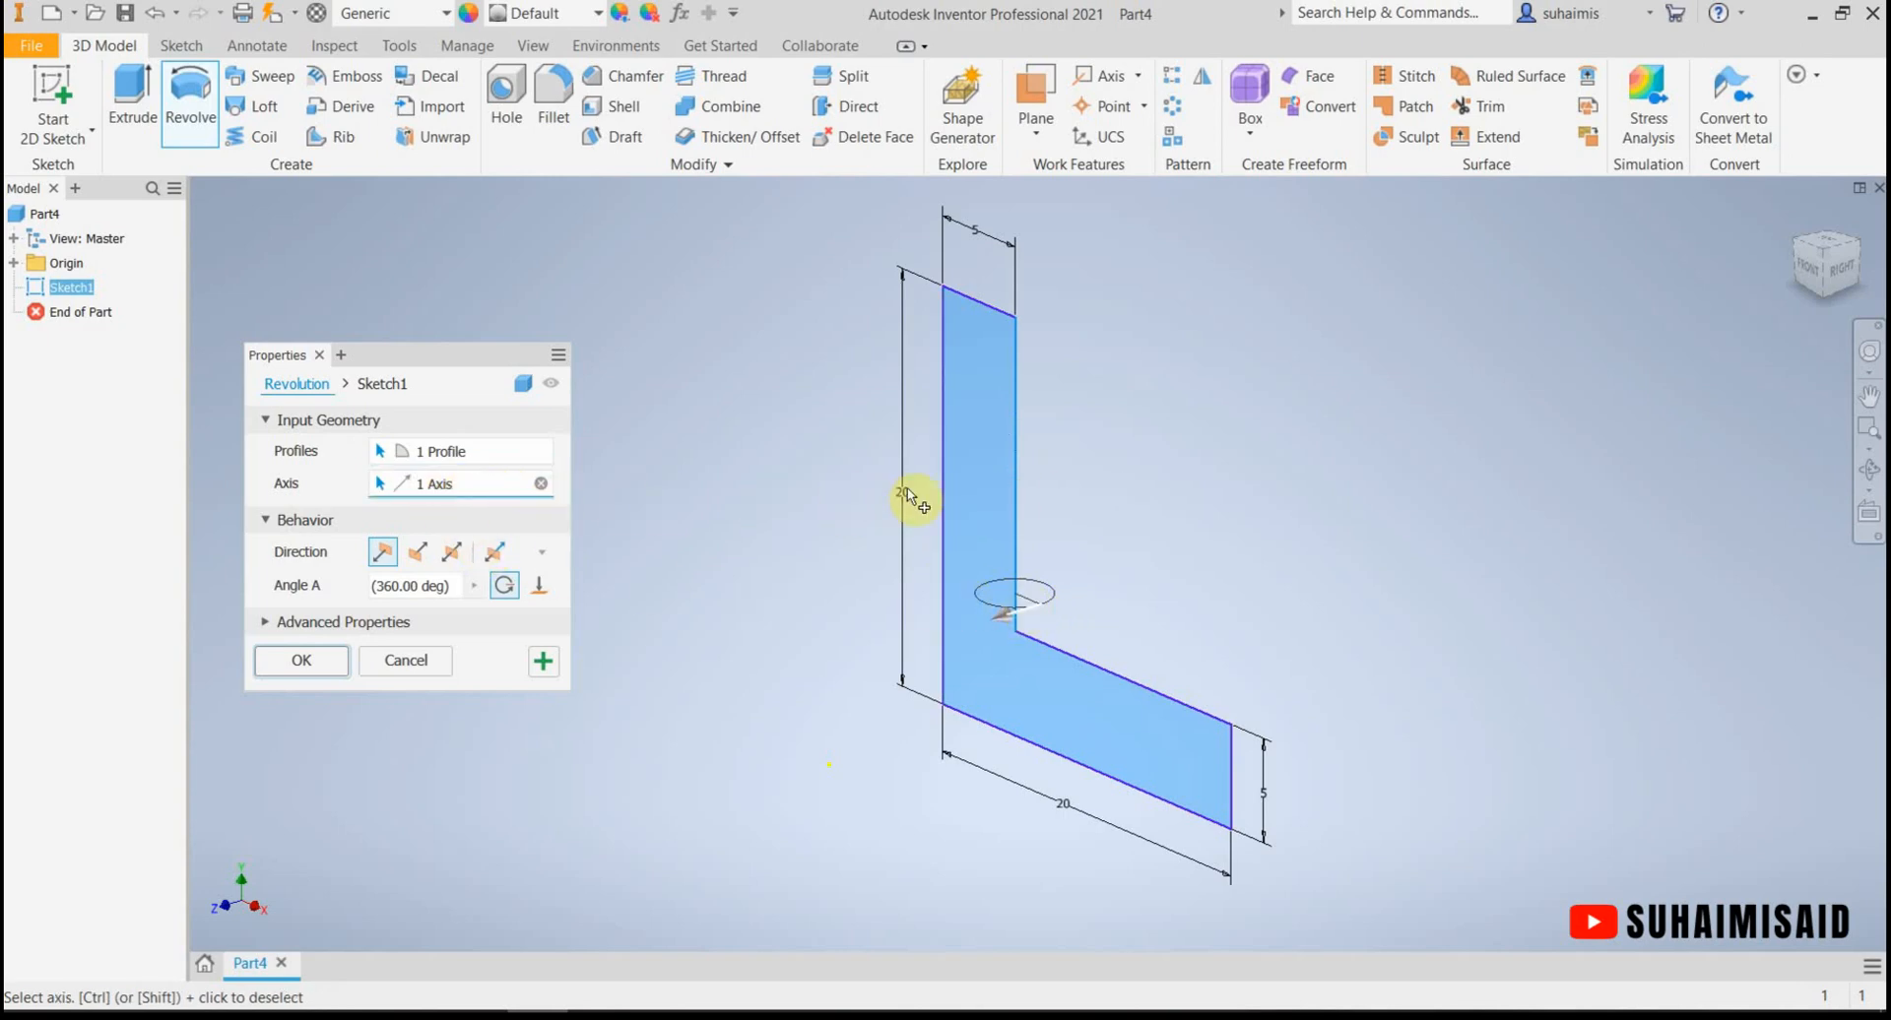
pyautogui.click(943, 498)
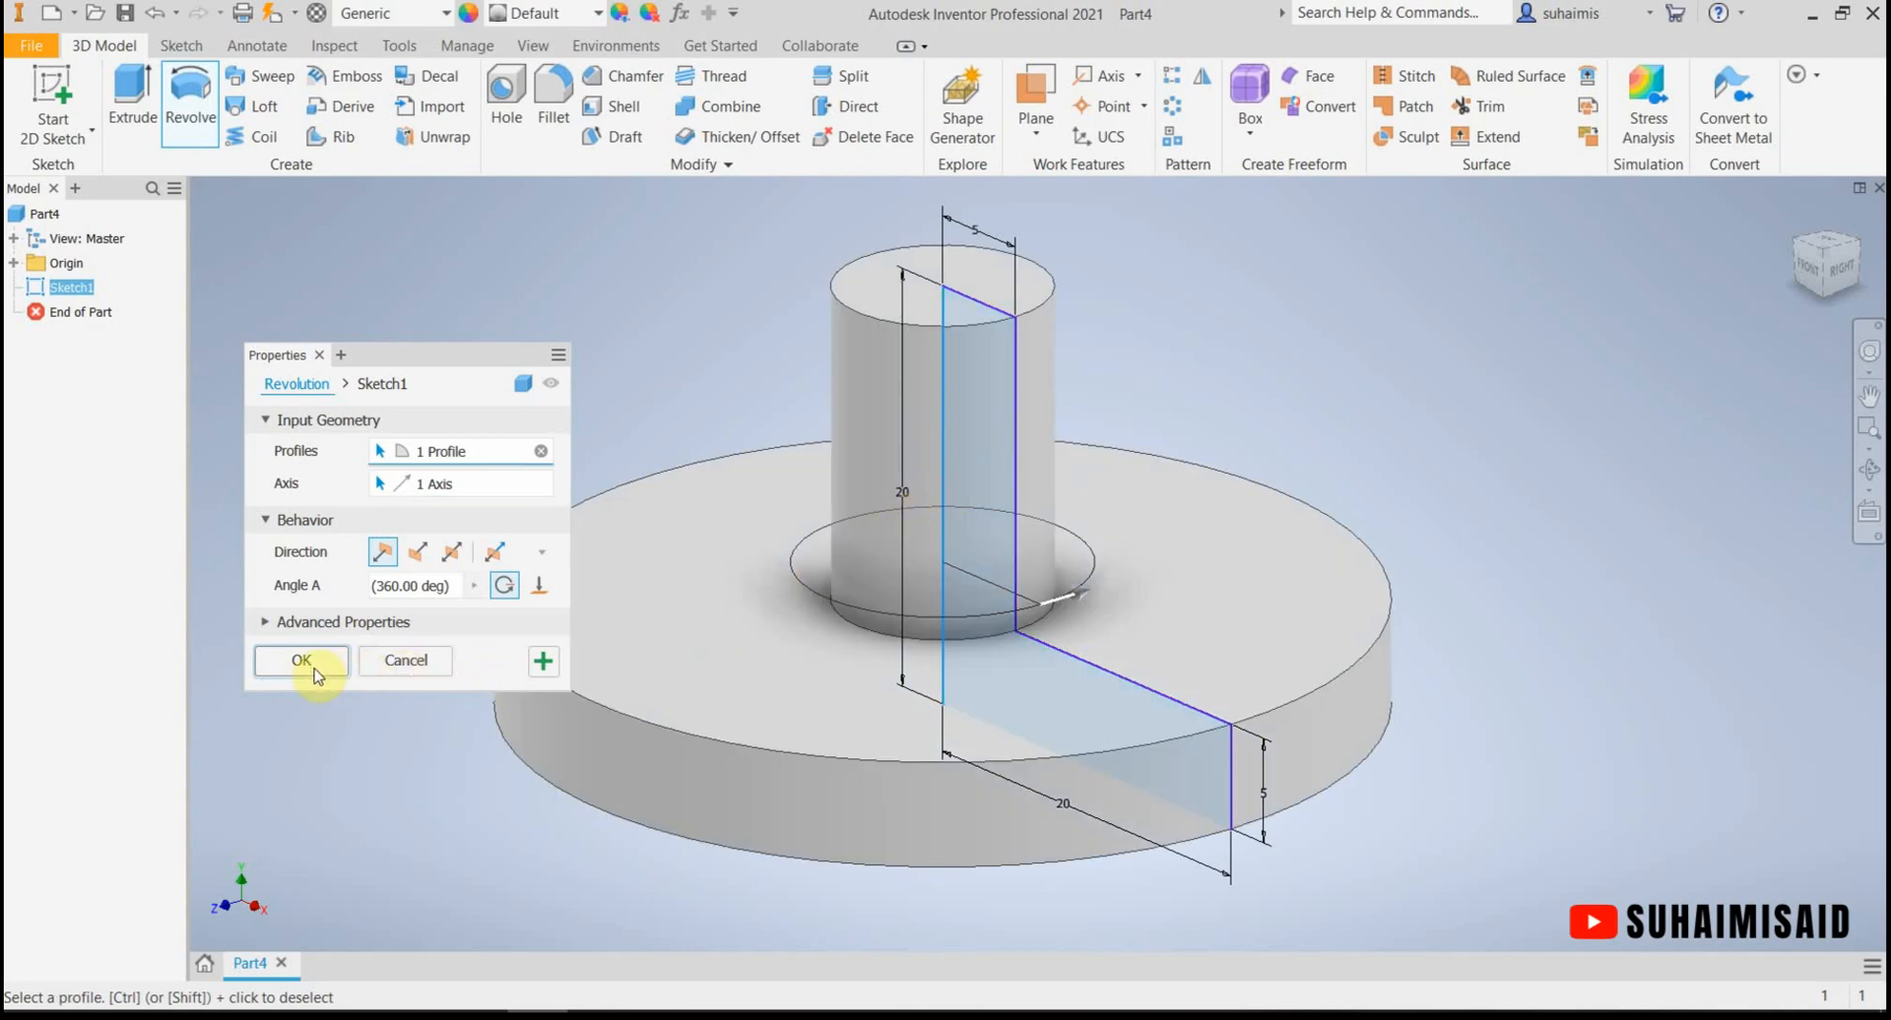
pyautogui.click(302, 660)
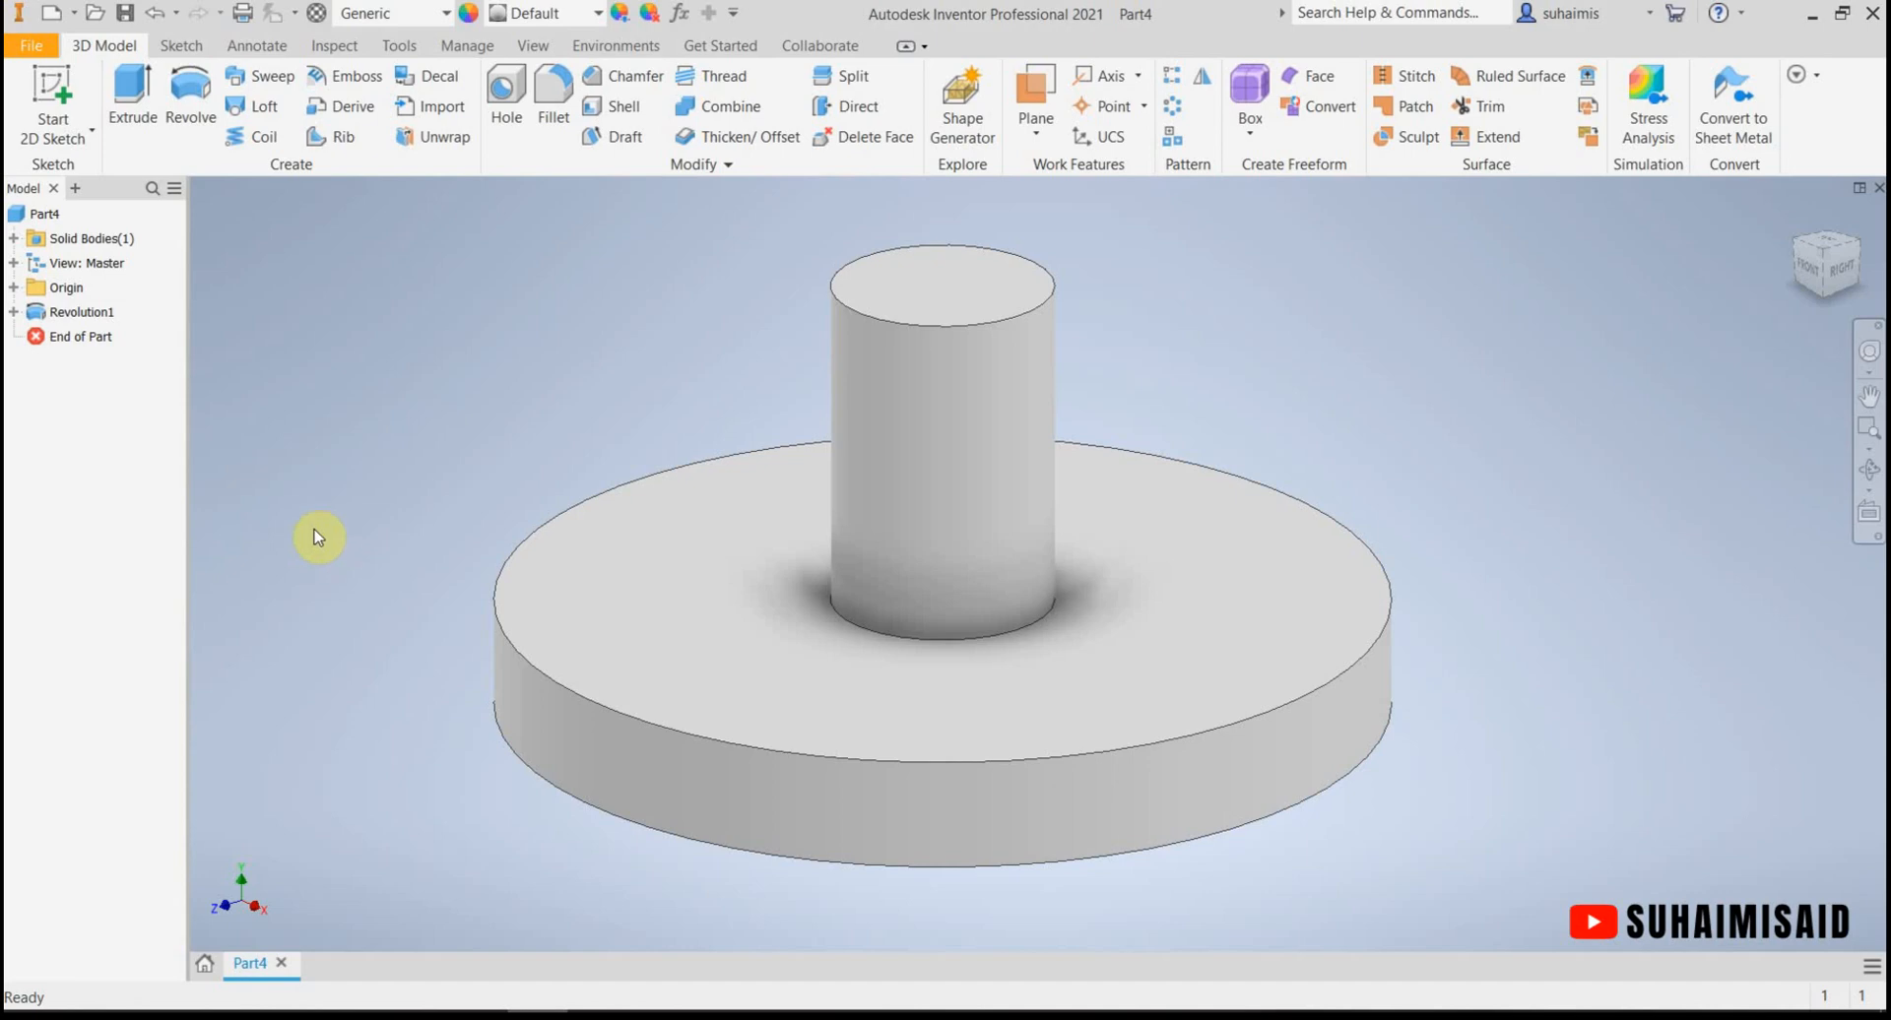
# Step: Open the revolve feature's sketch to review the L profile and finish the sketch without edits
pyautogui.click(53, 312)
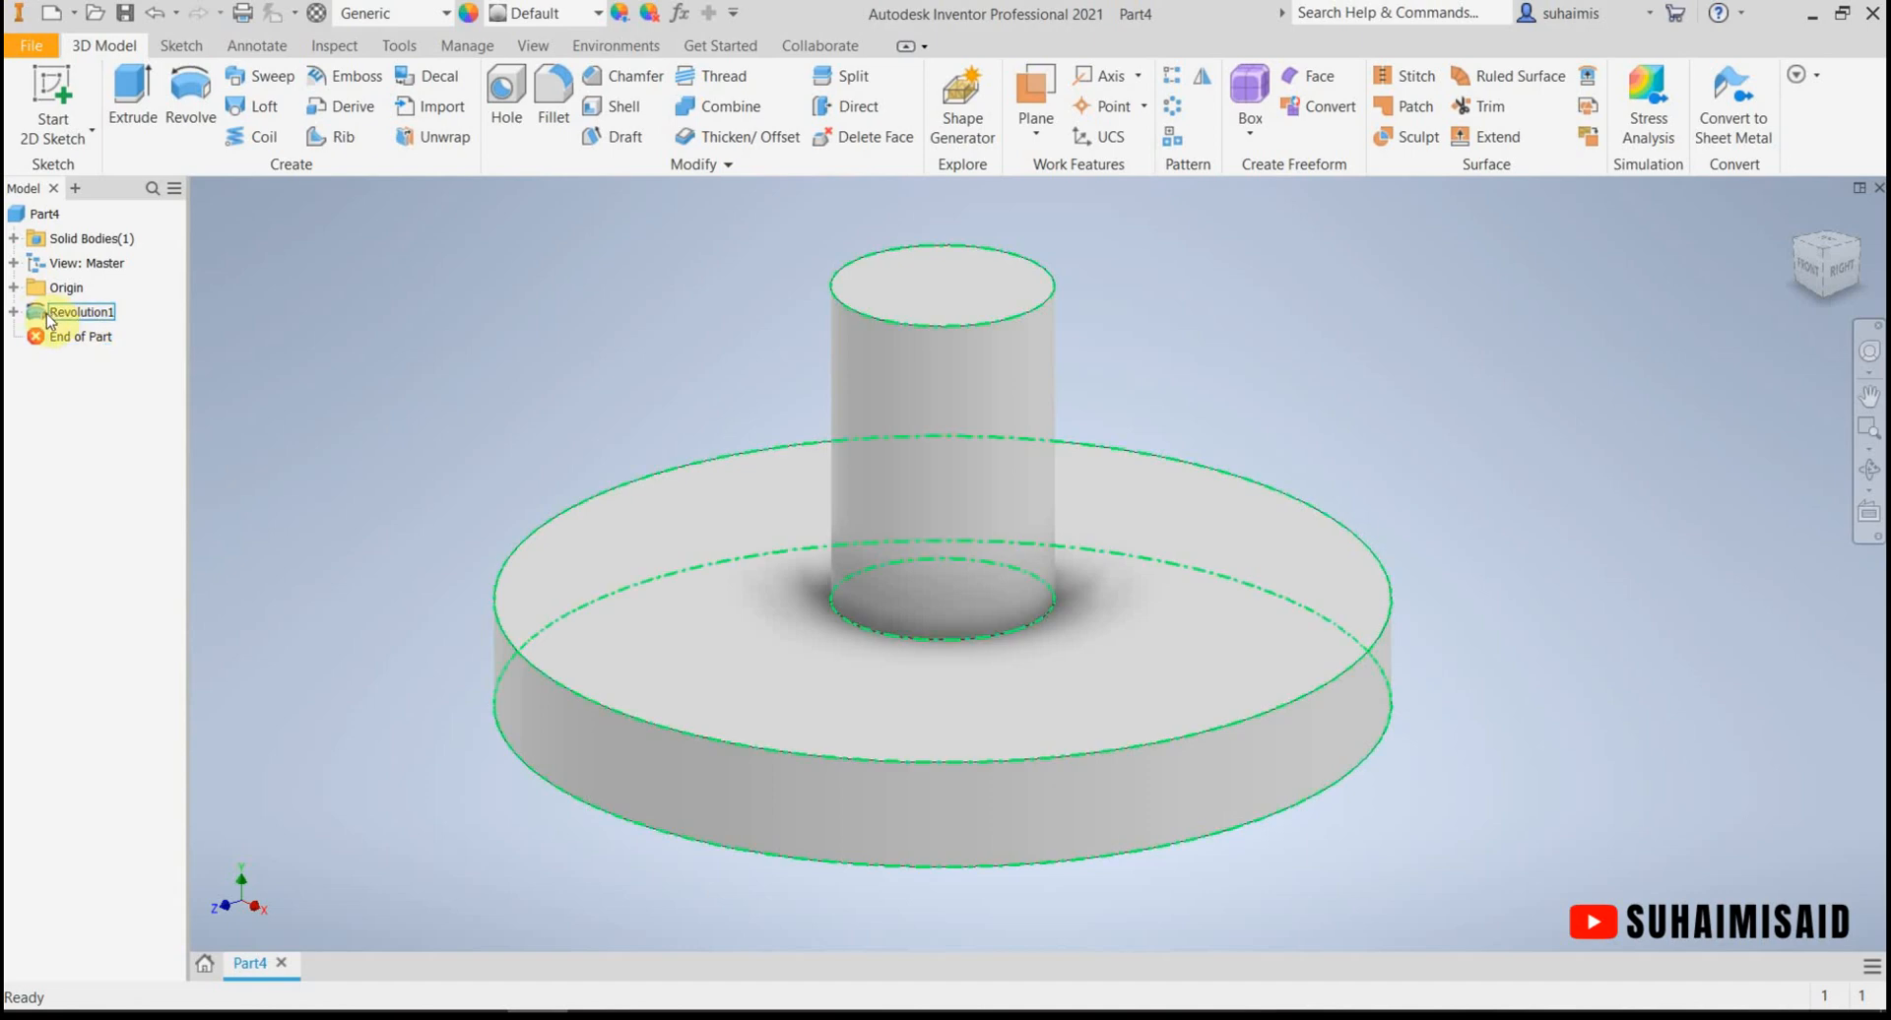
pyautogui.rightClick(41, 324)
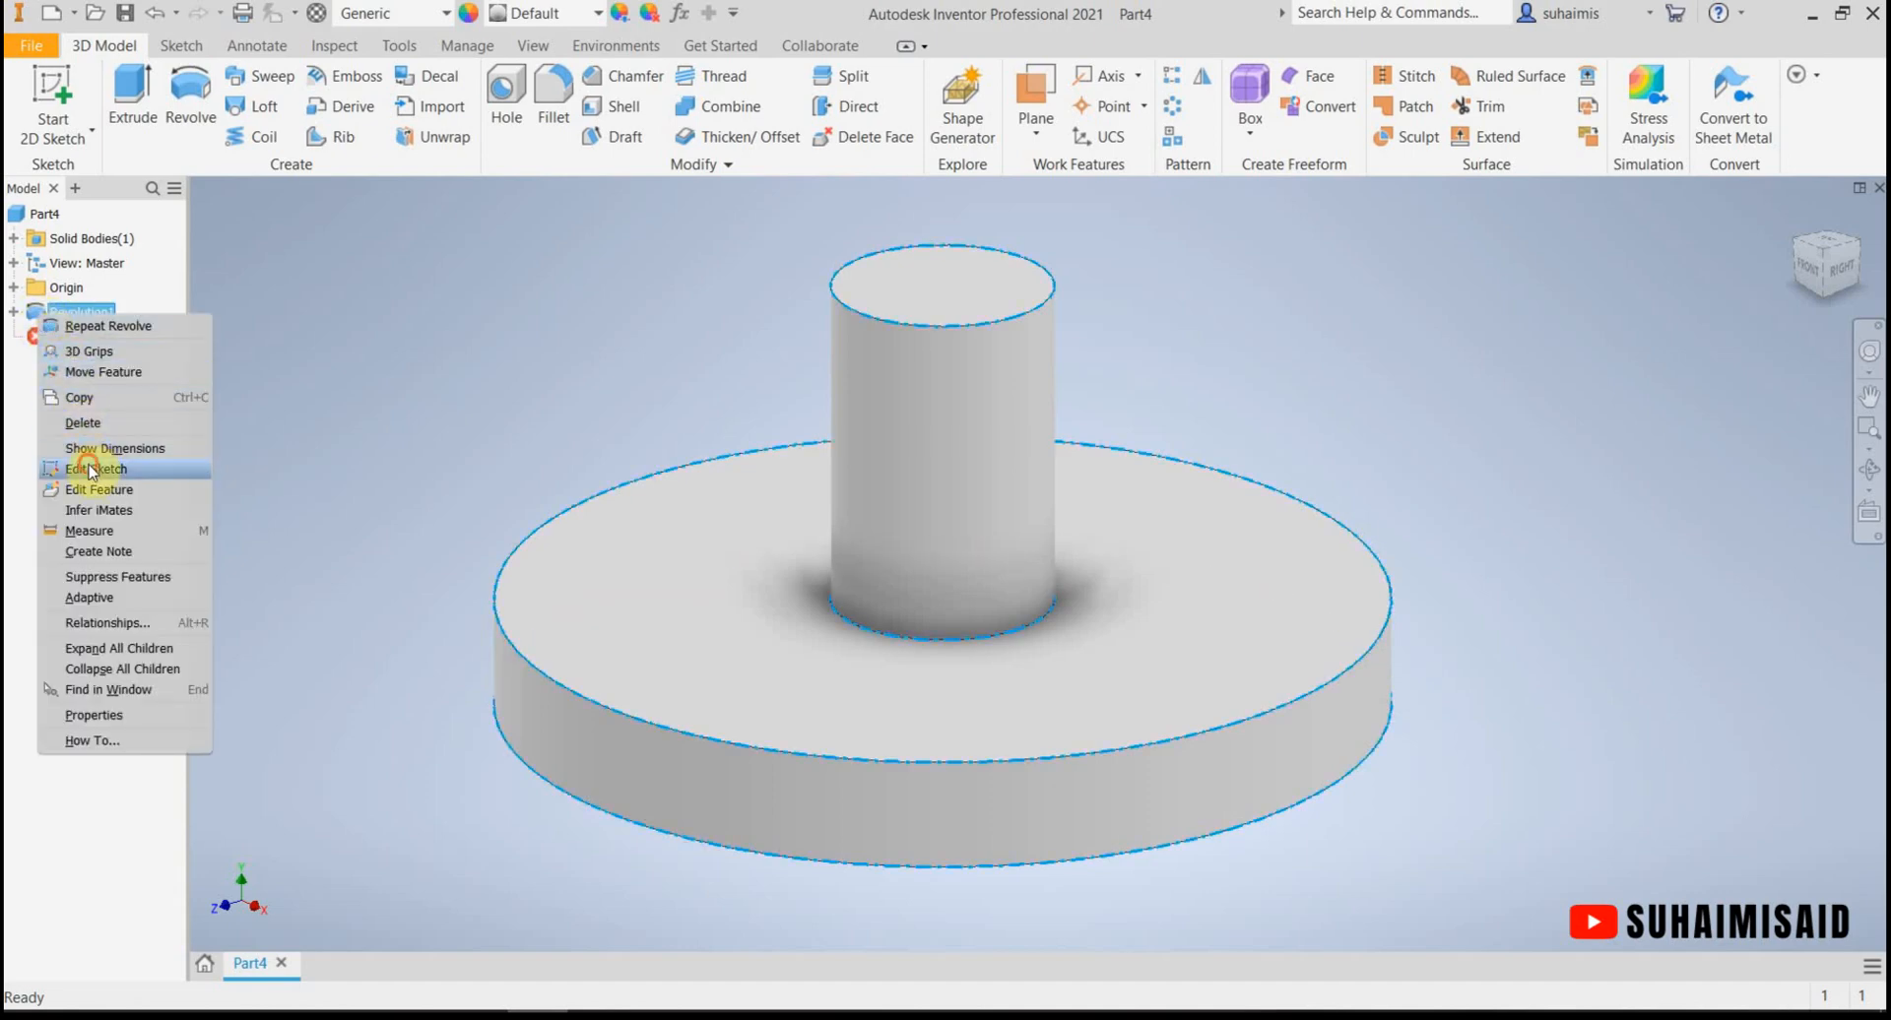
pyautogui.click(85, 474)
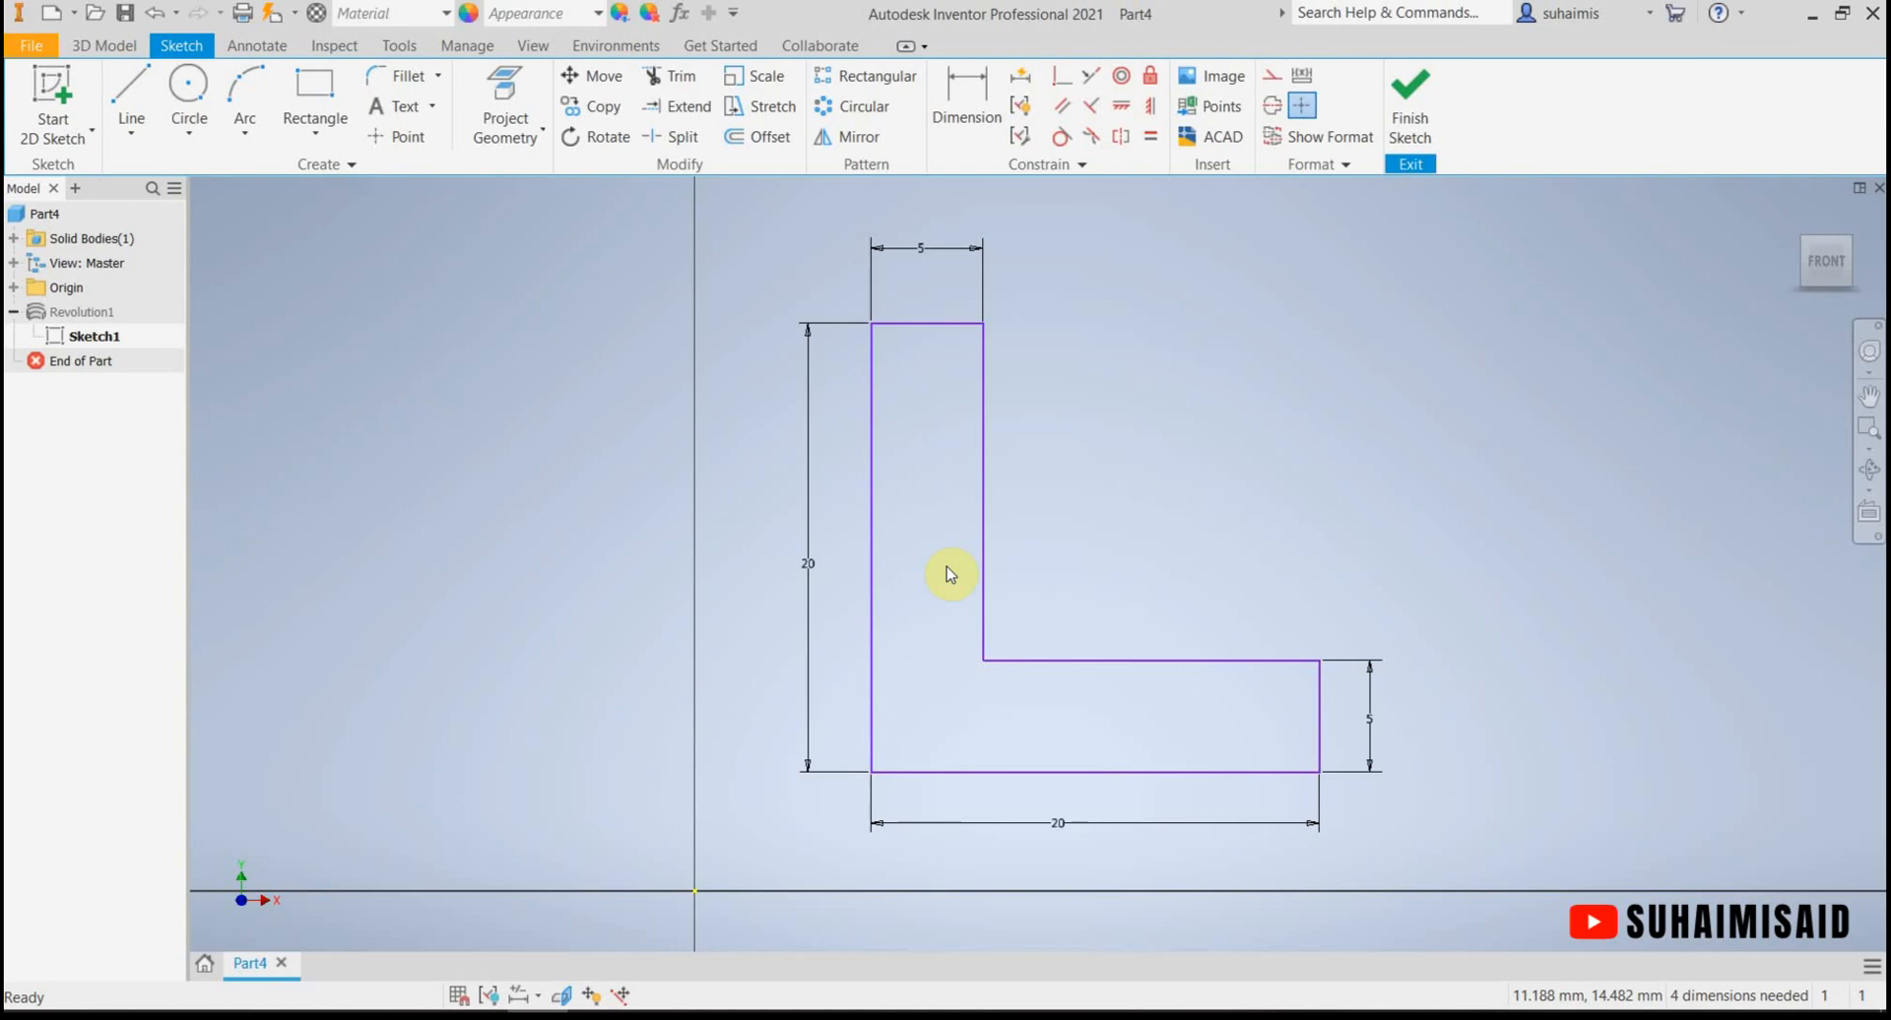
pyautogui.click(1406, 126)
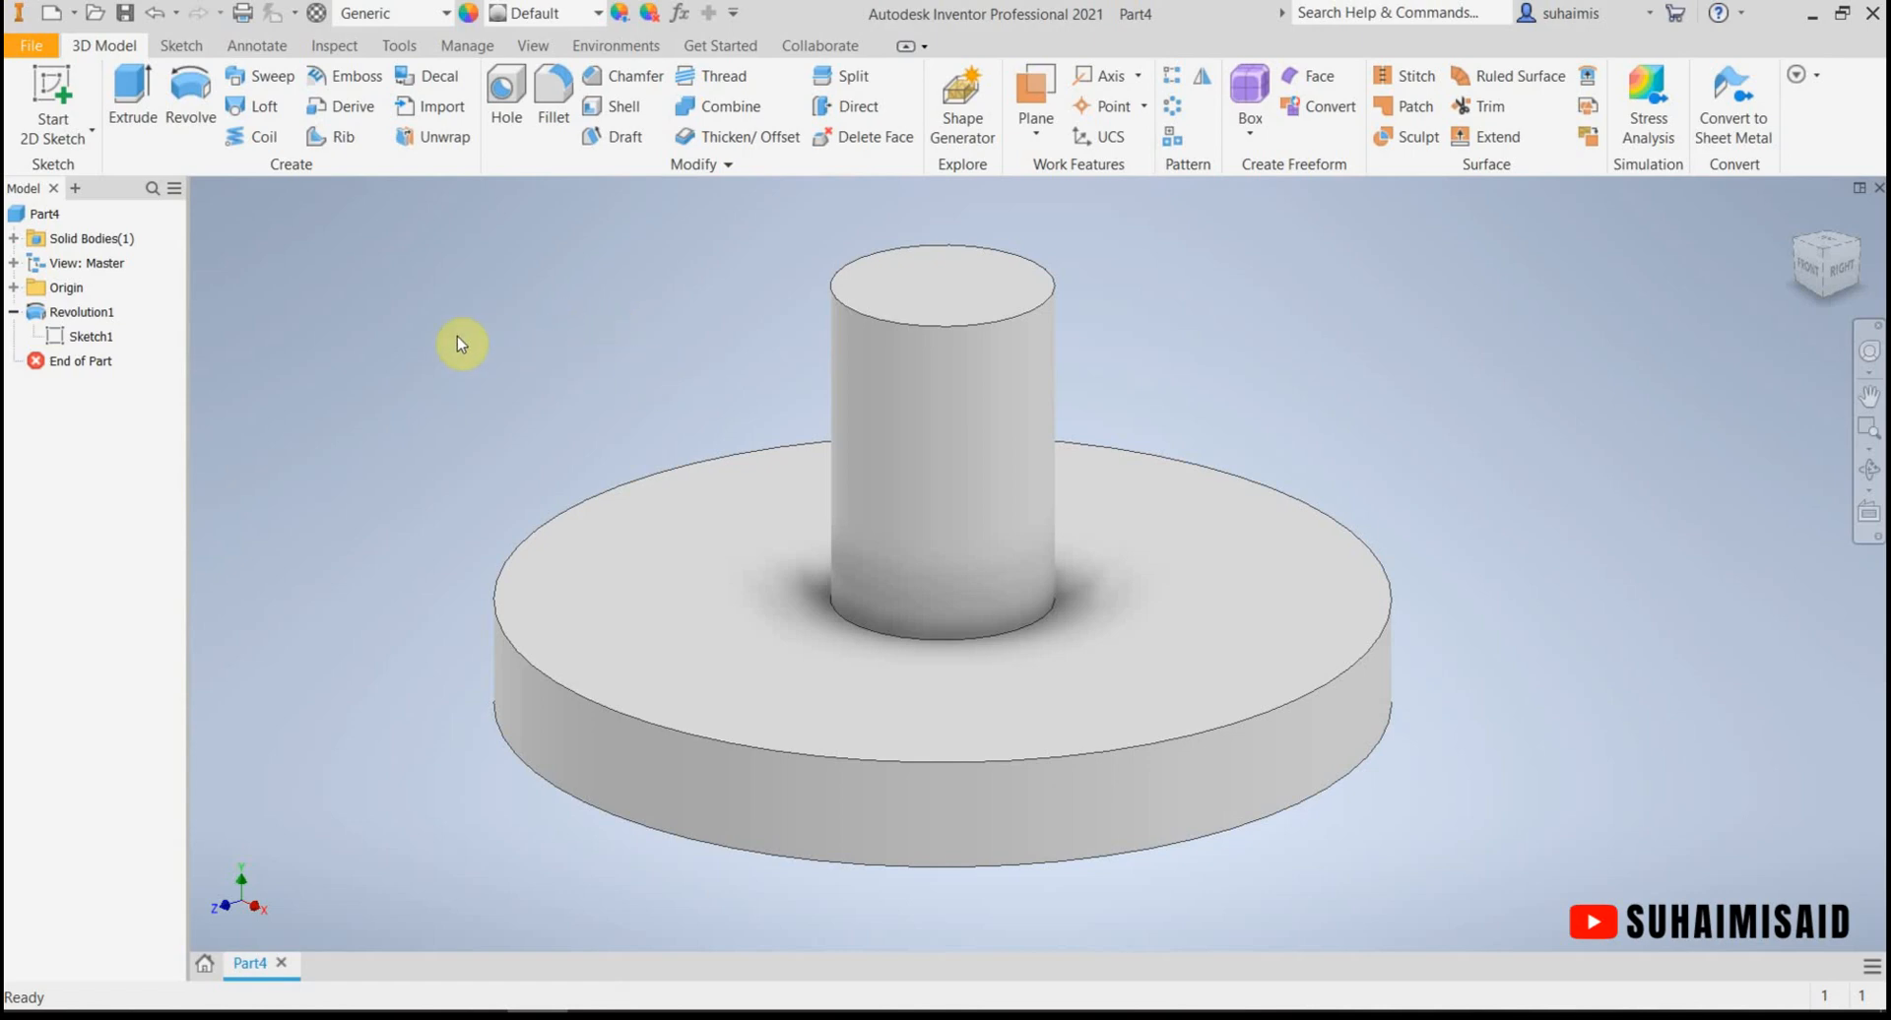
# Step: Edit the revolve feature and use the origin's X axis as its axis of revolution
pyautogui.rightClick(62, 315)
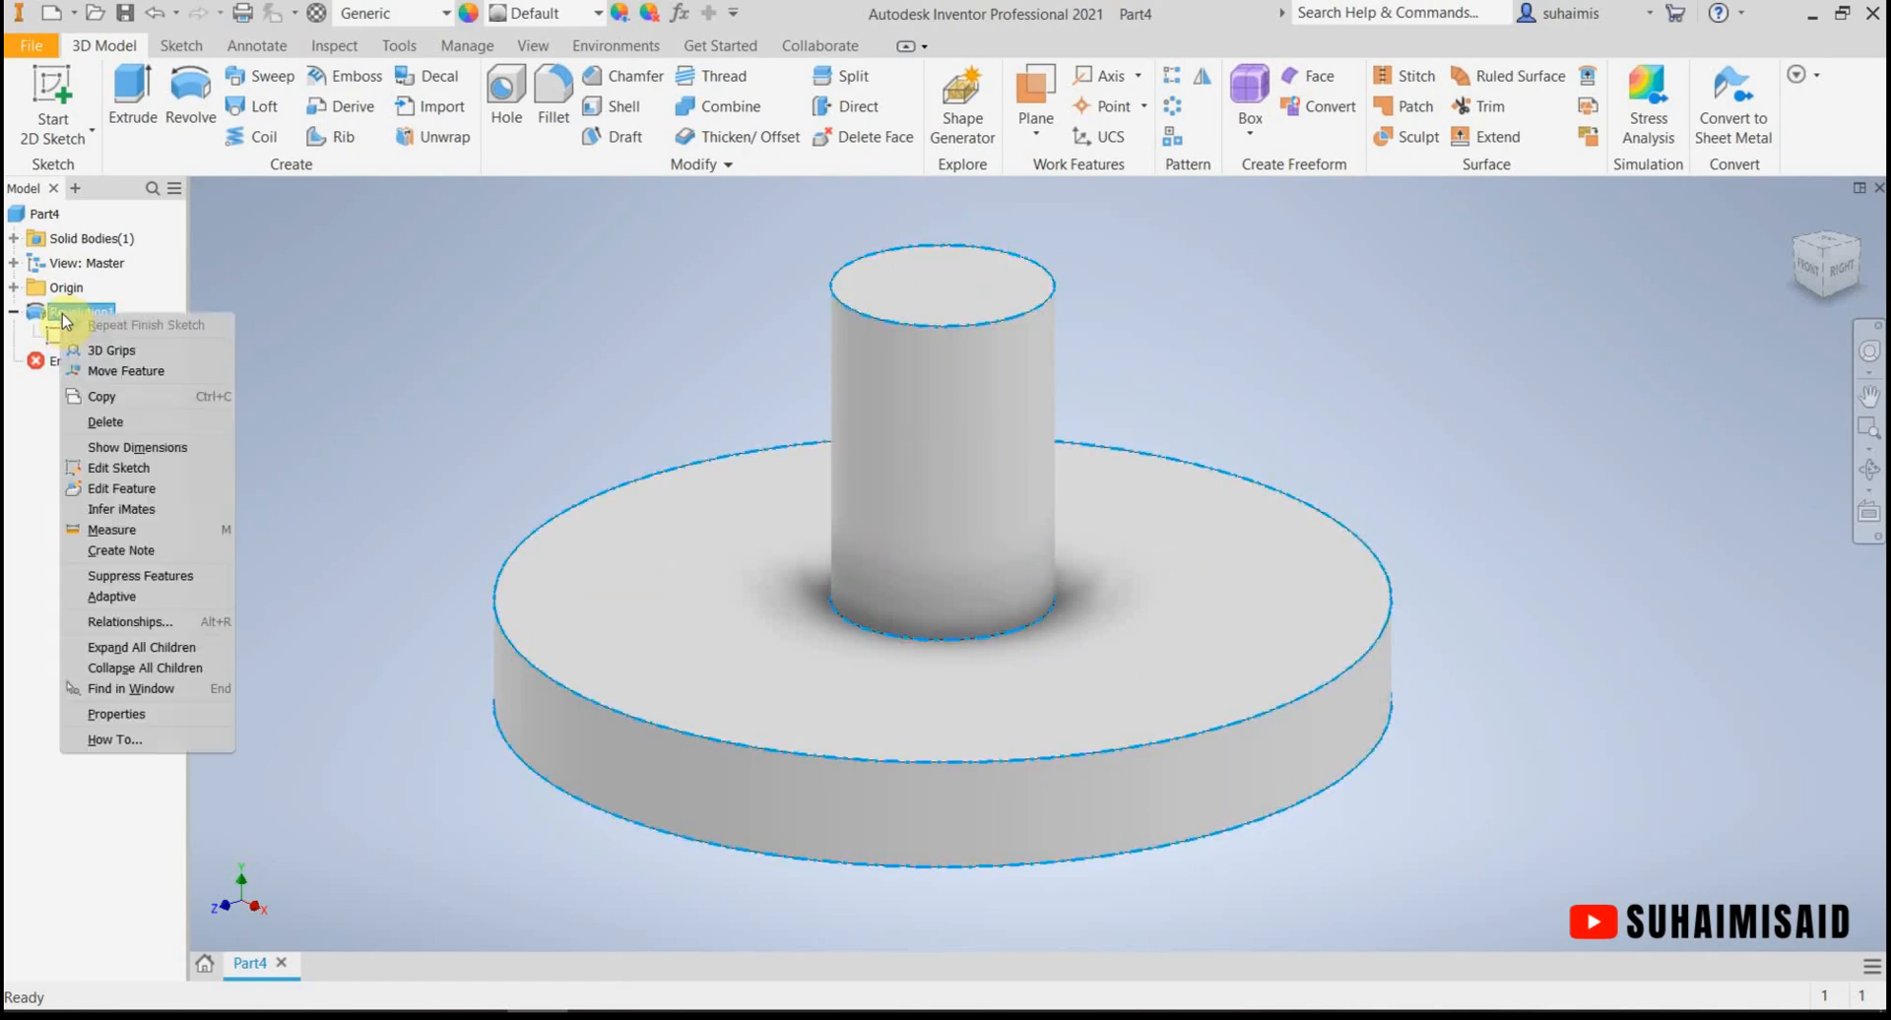
pyautogui.click(157, 499)
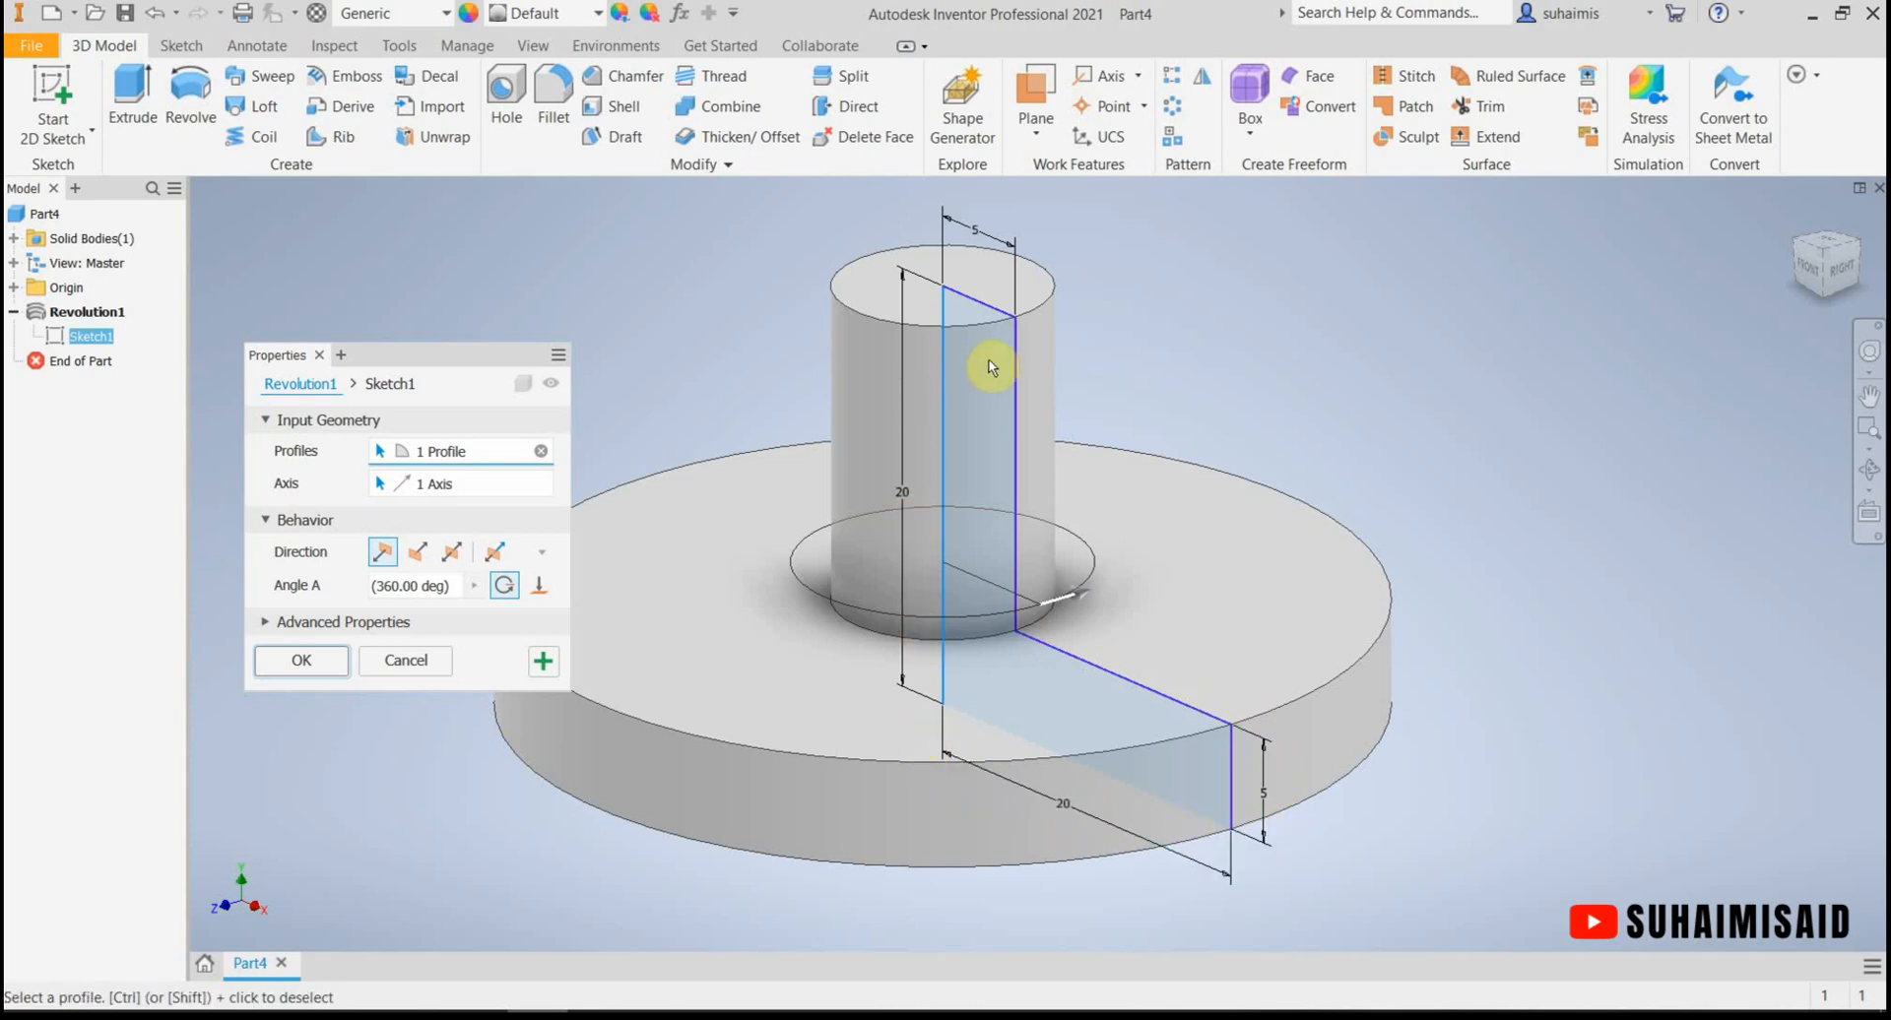
pyautogui.click(434, 487)
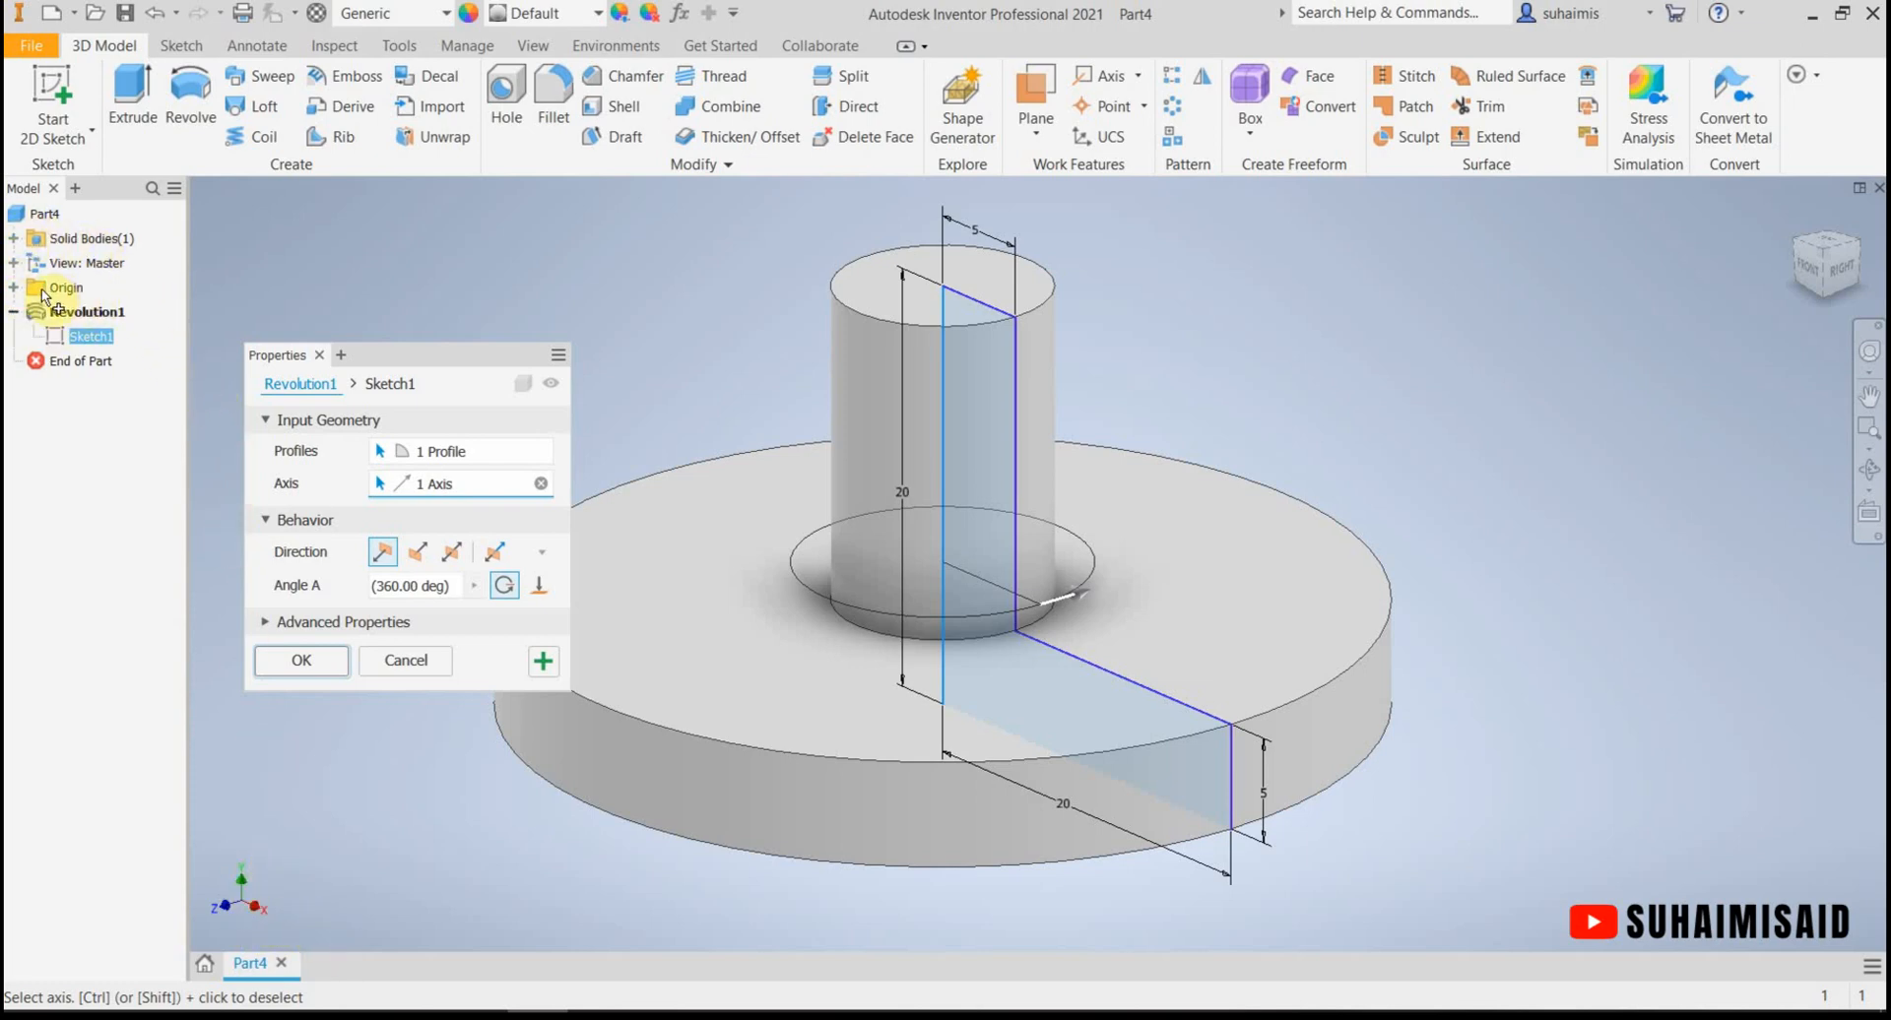
pyautogui.click(14, 289)
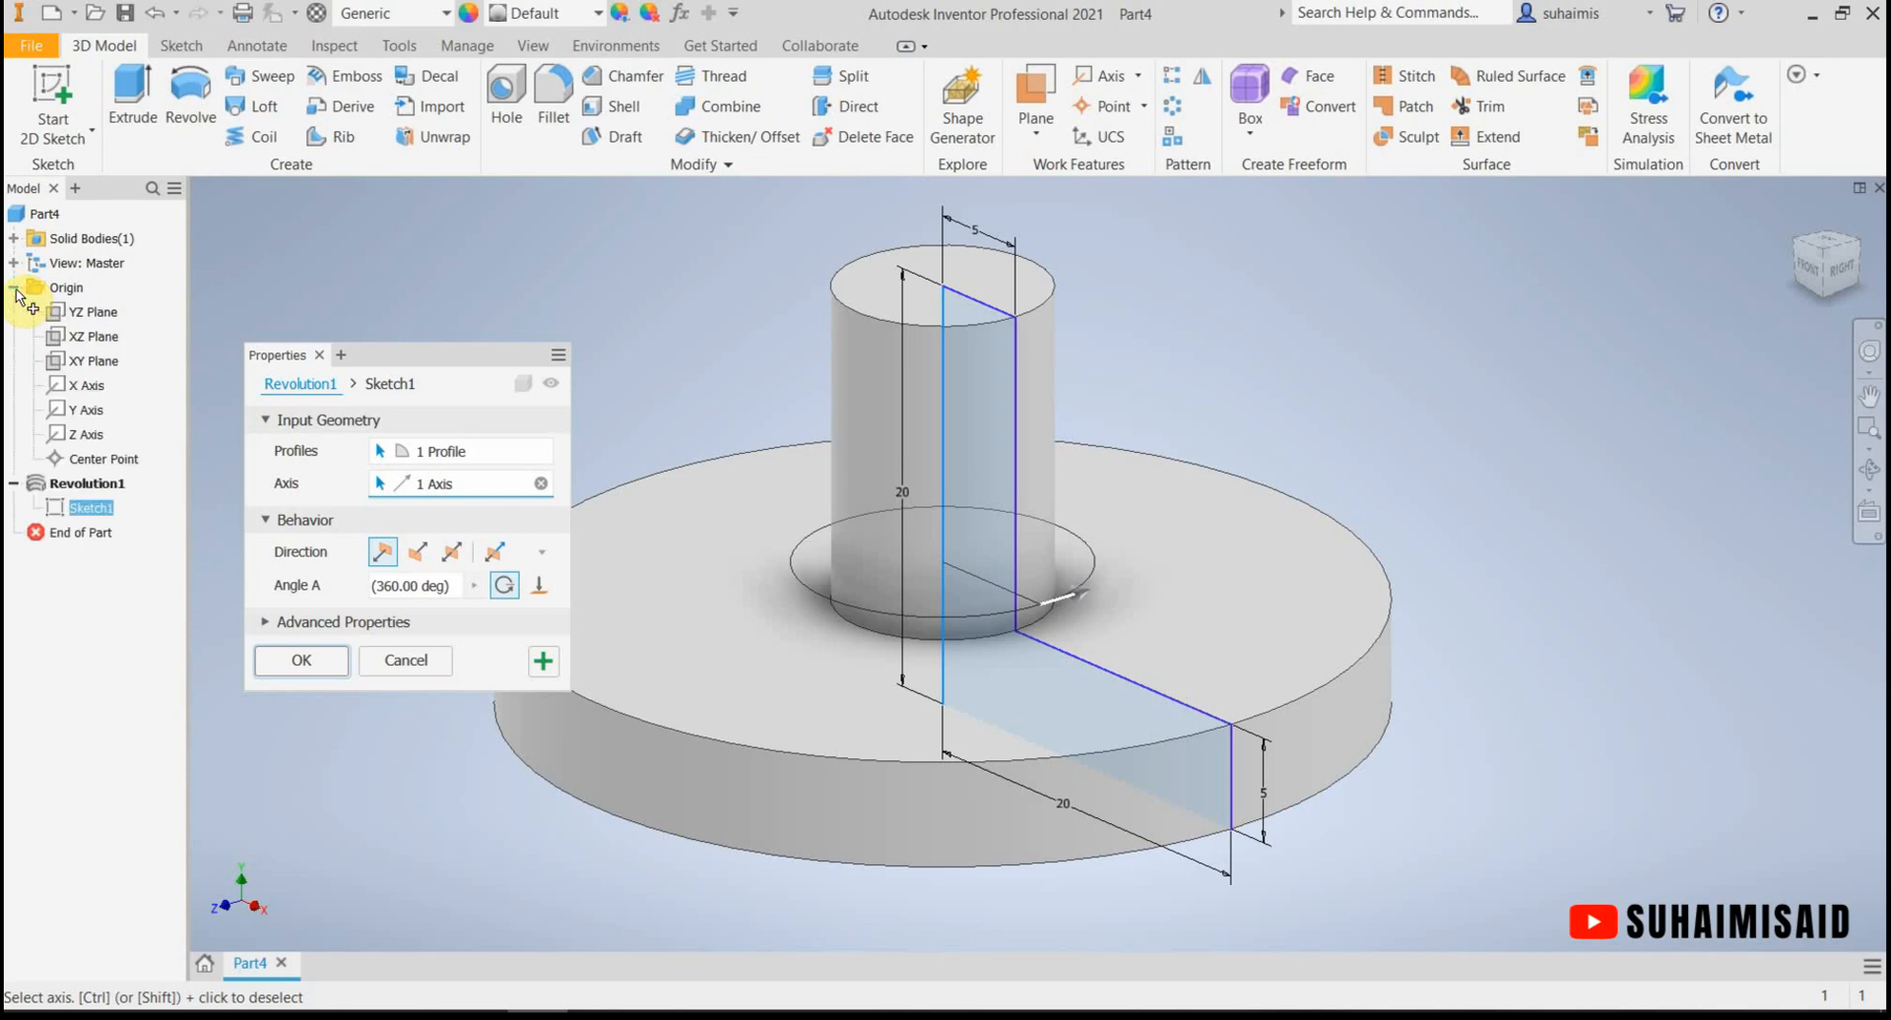
pyautogui.click(88, 410)
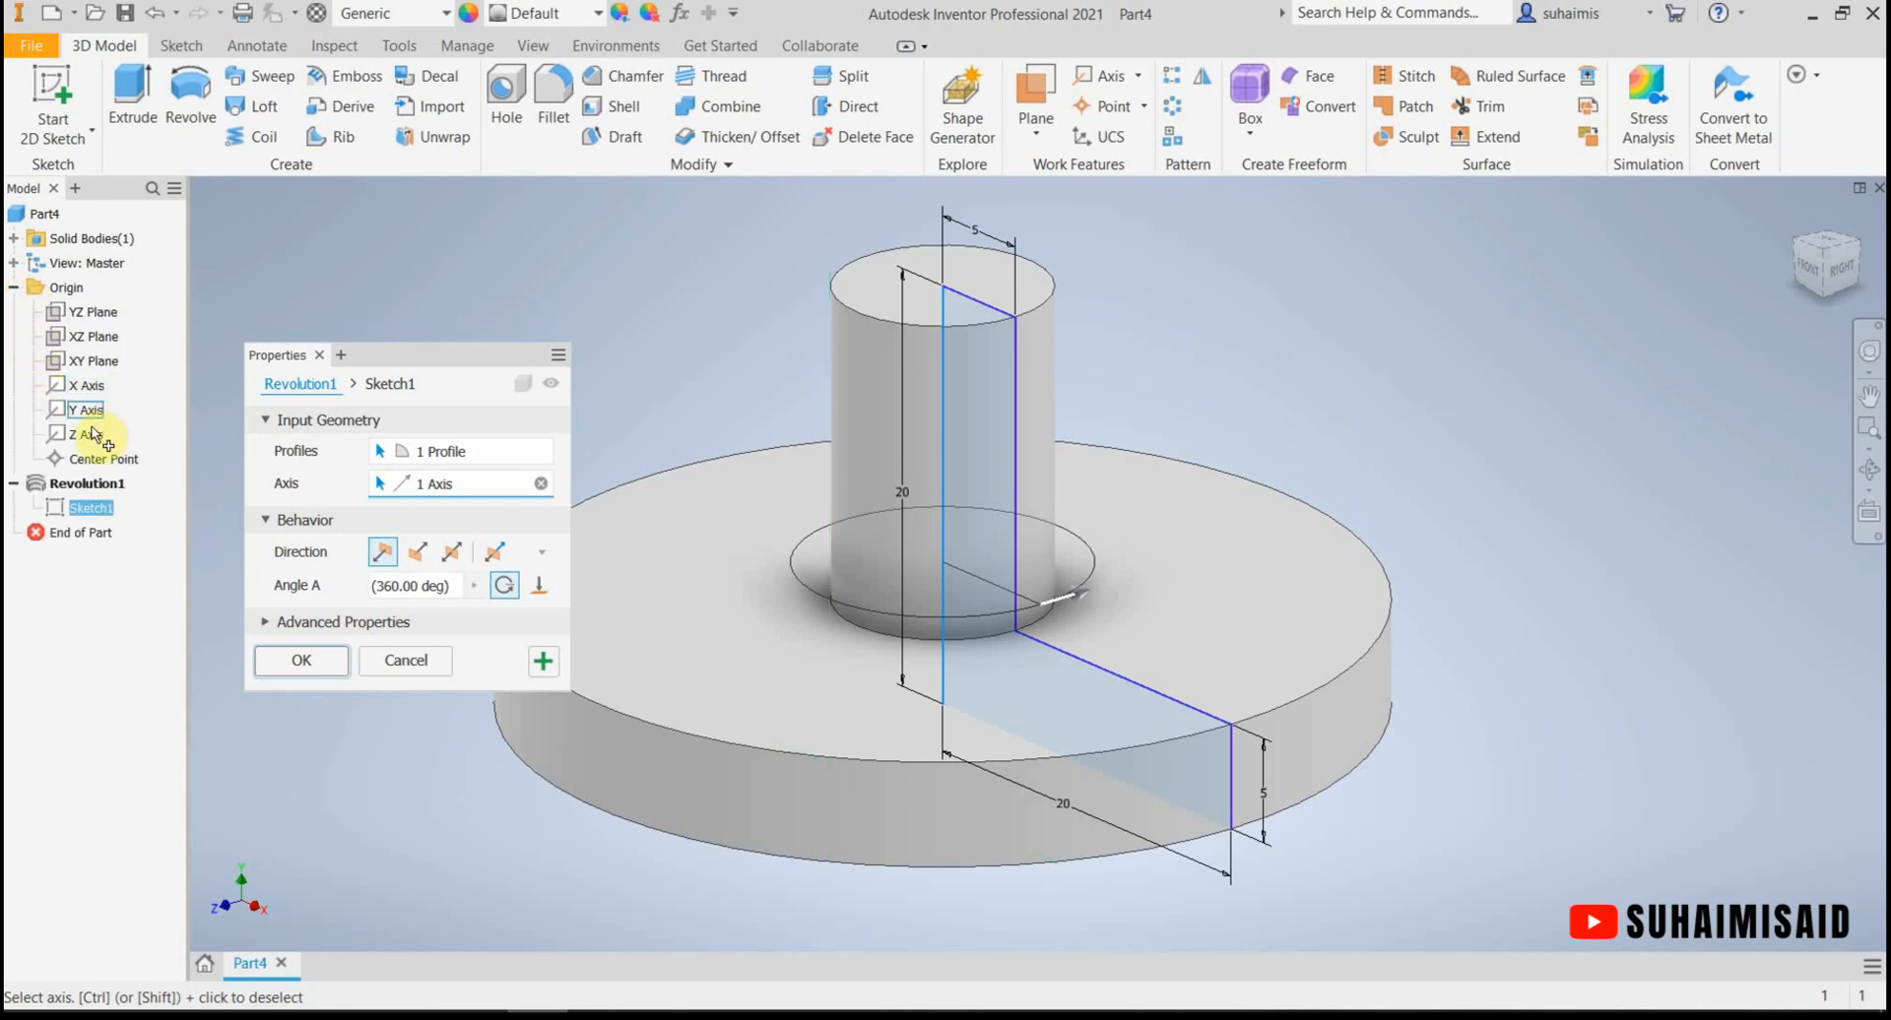
pyautogui.click(90, 389)
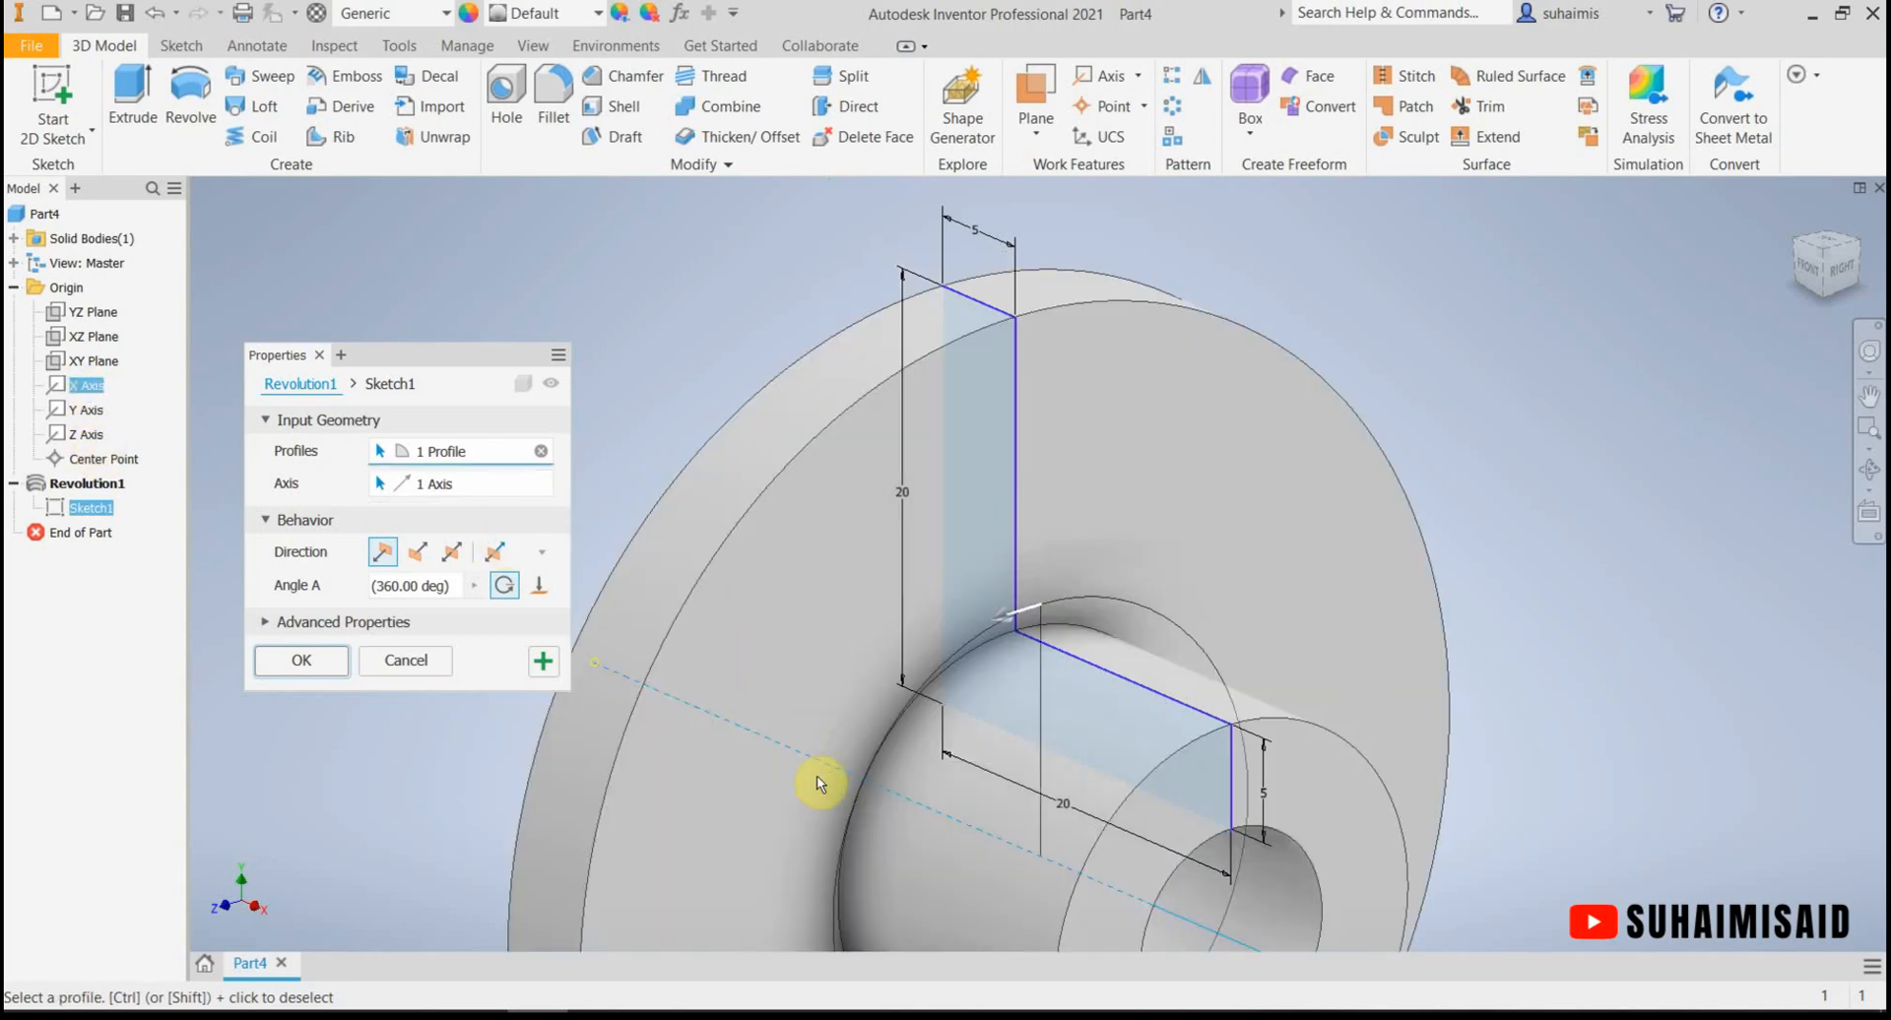
pyautogui.moveTo(1498, 620); pyautogui.dragTo(1320, 413, button='middle')
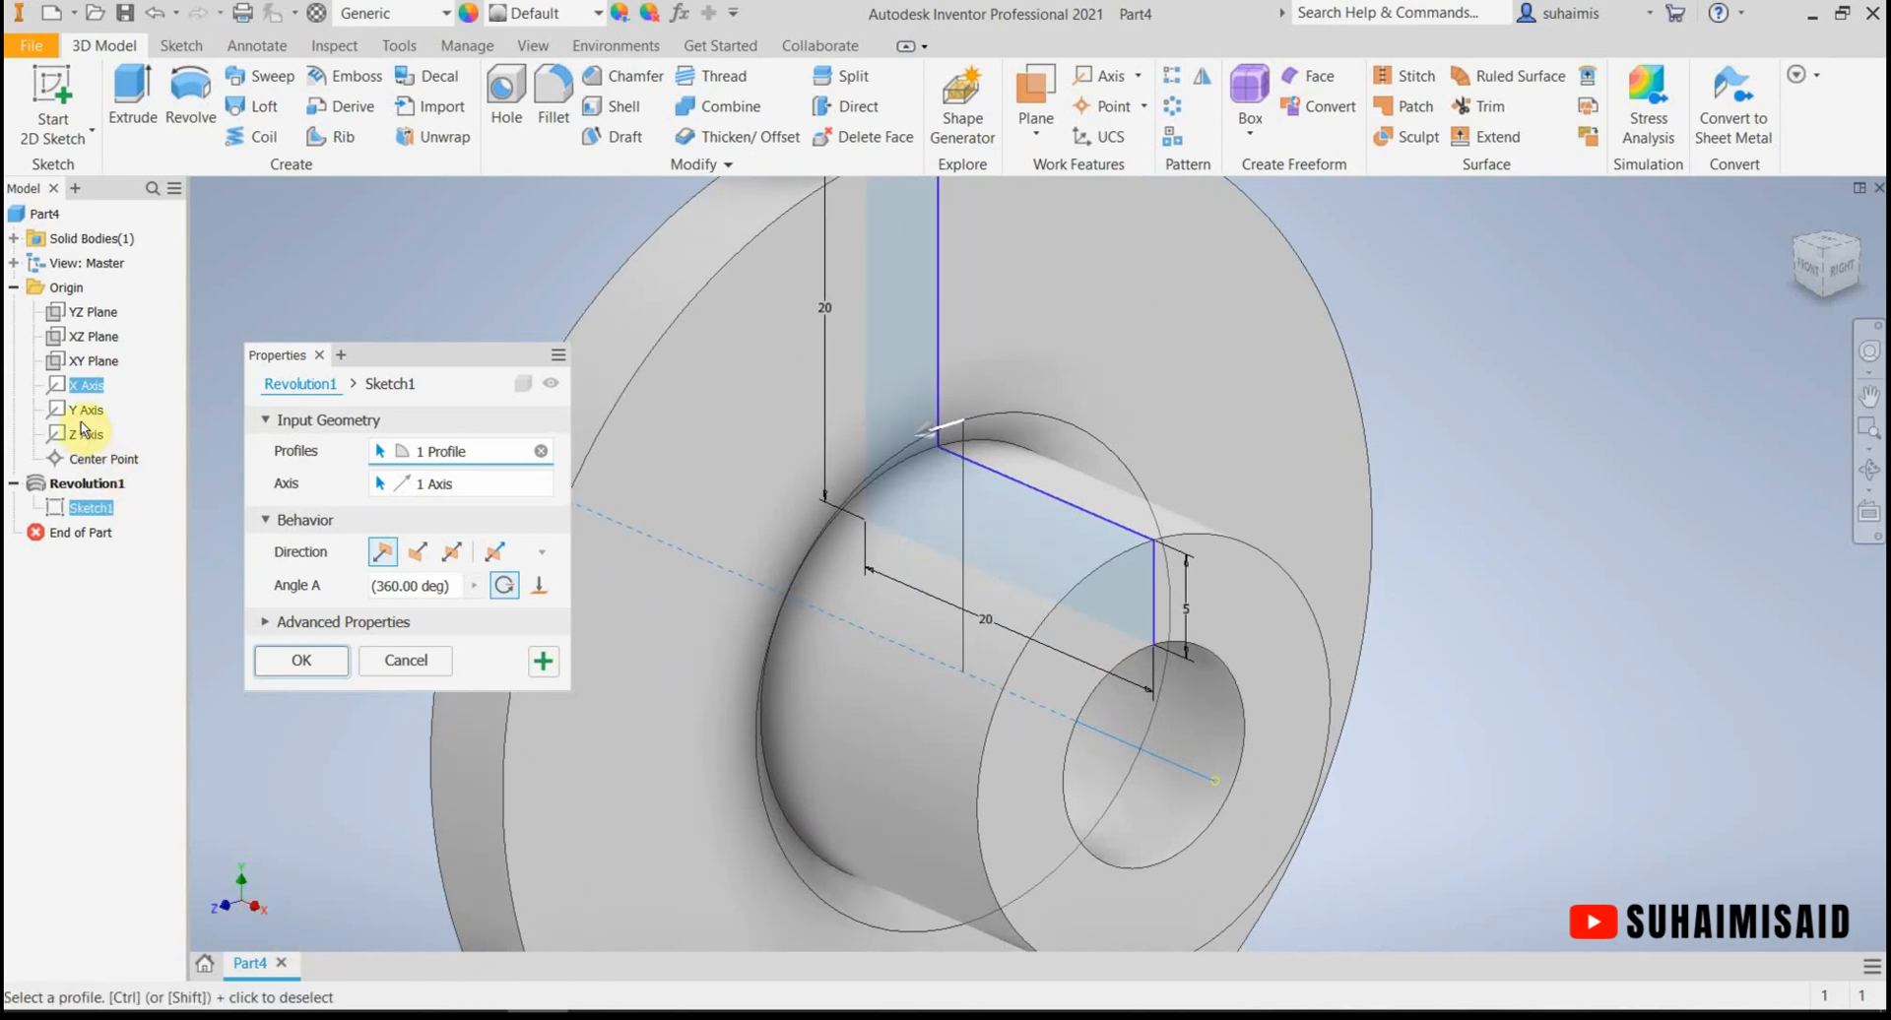
# Step: Try the origin's Y, Z and X axes in turn as the axis of the revolve feature
pyautogui.click(412, 484)
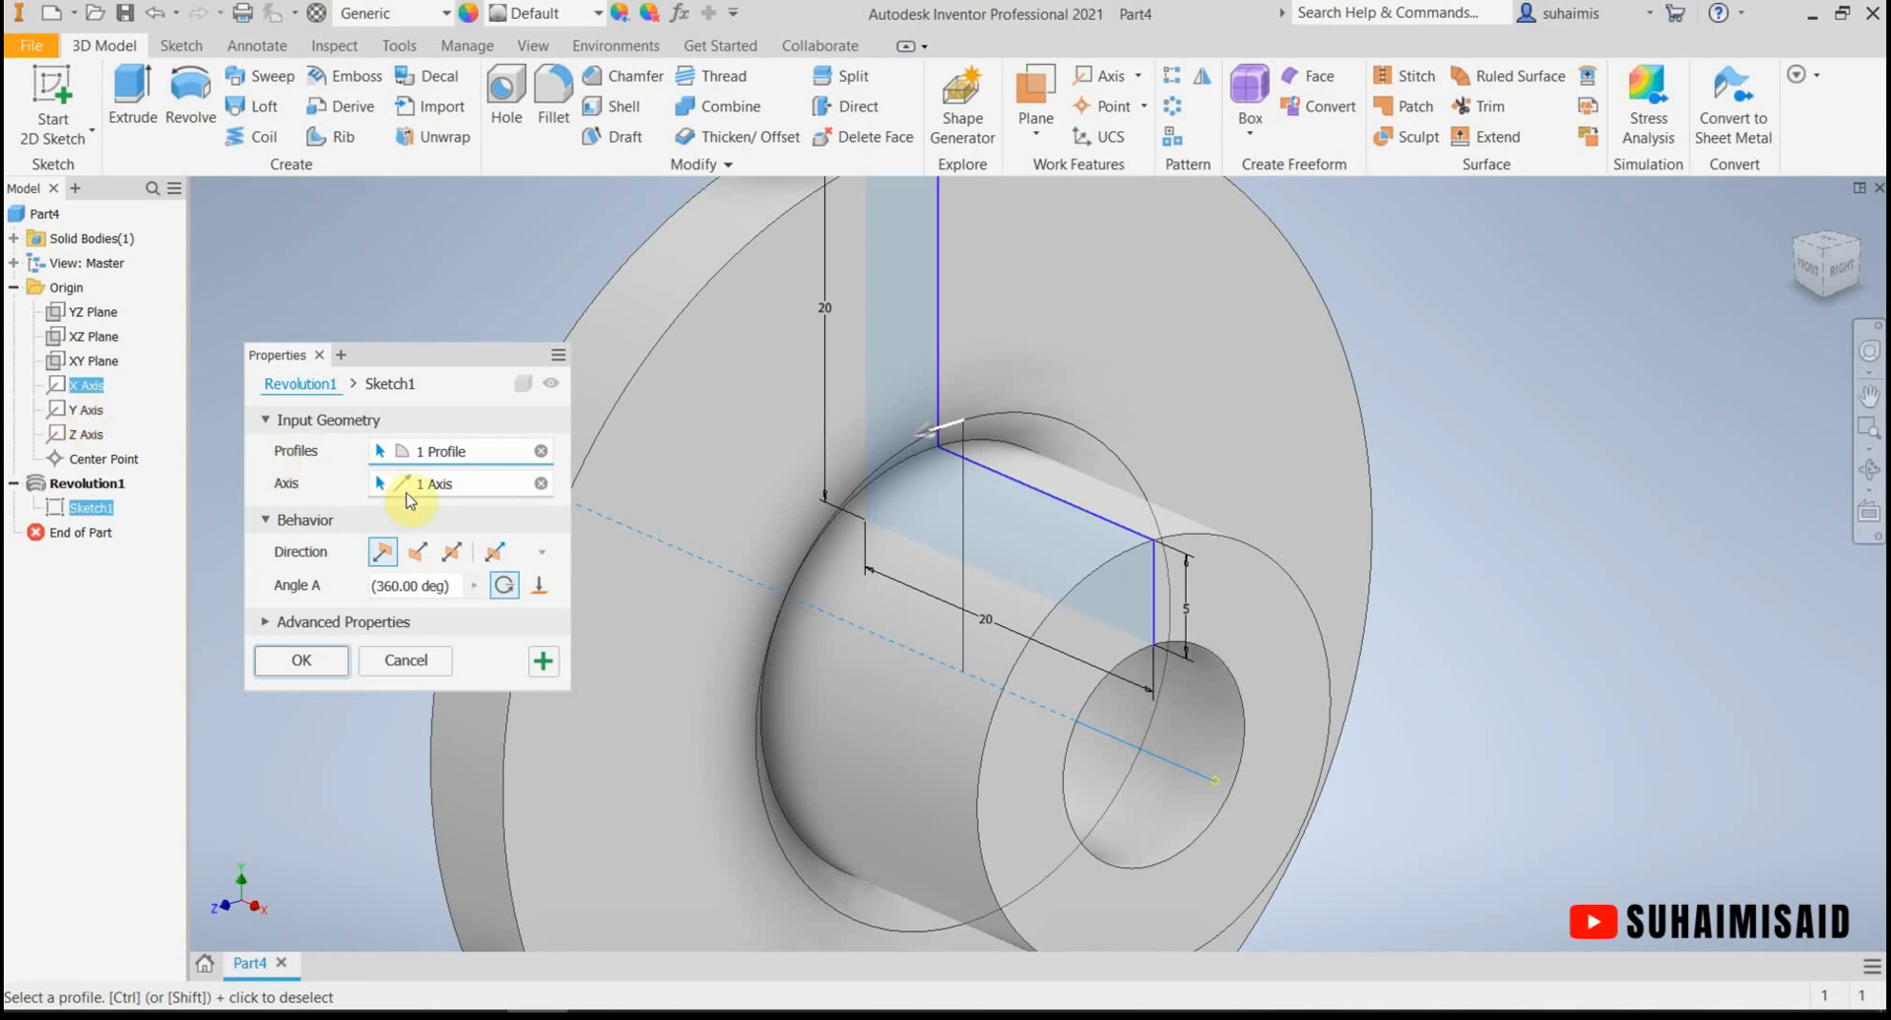
pyautogui.click(91, 412)
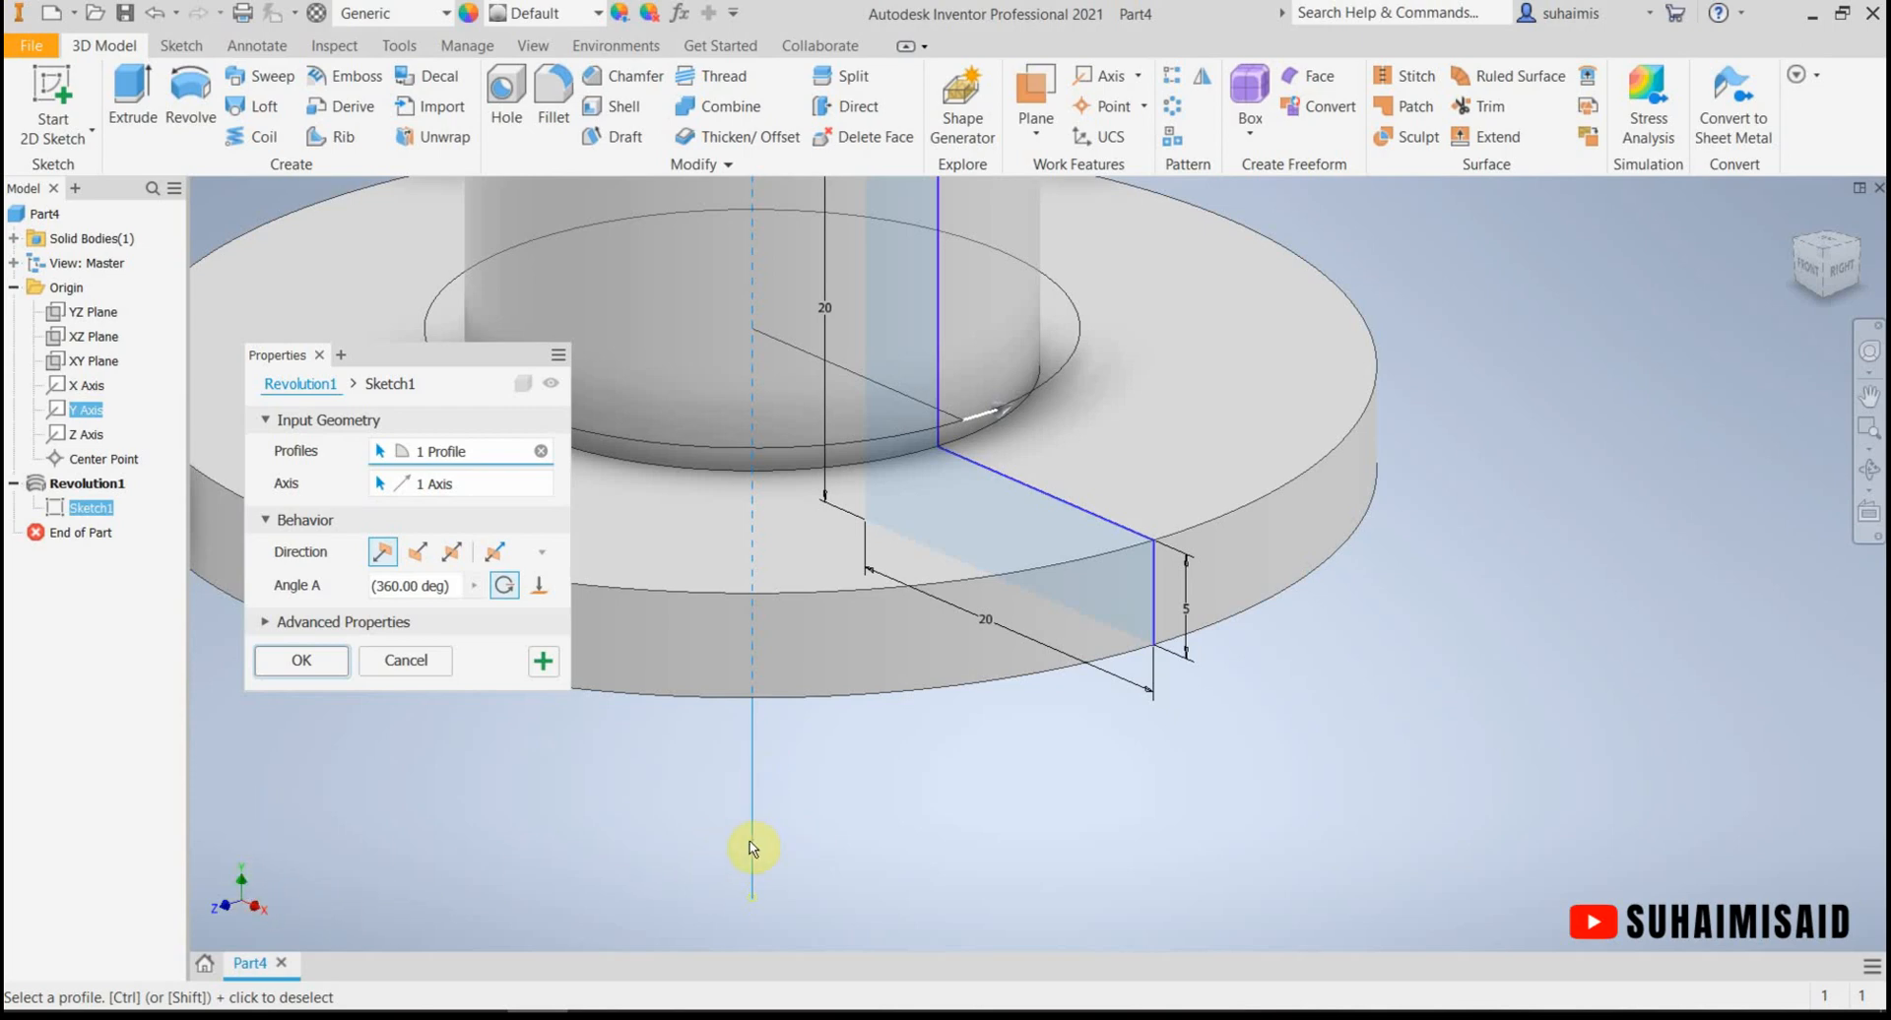
pyautogui.scroll(-3, 832, 795)
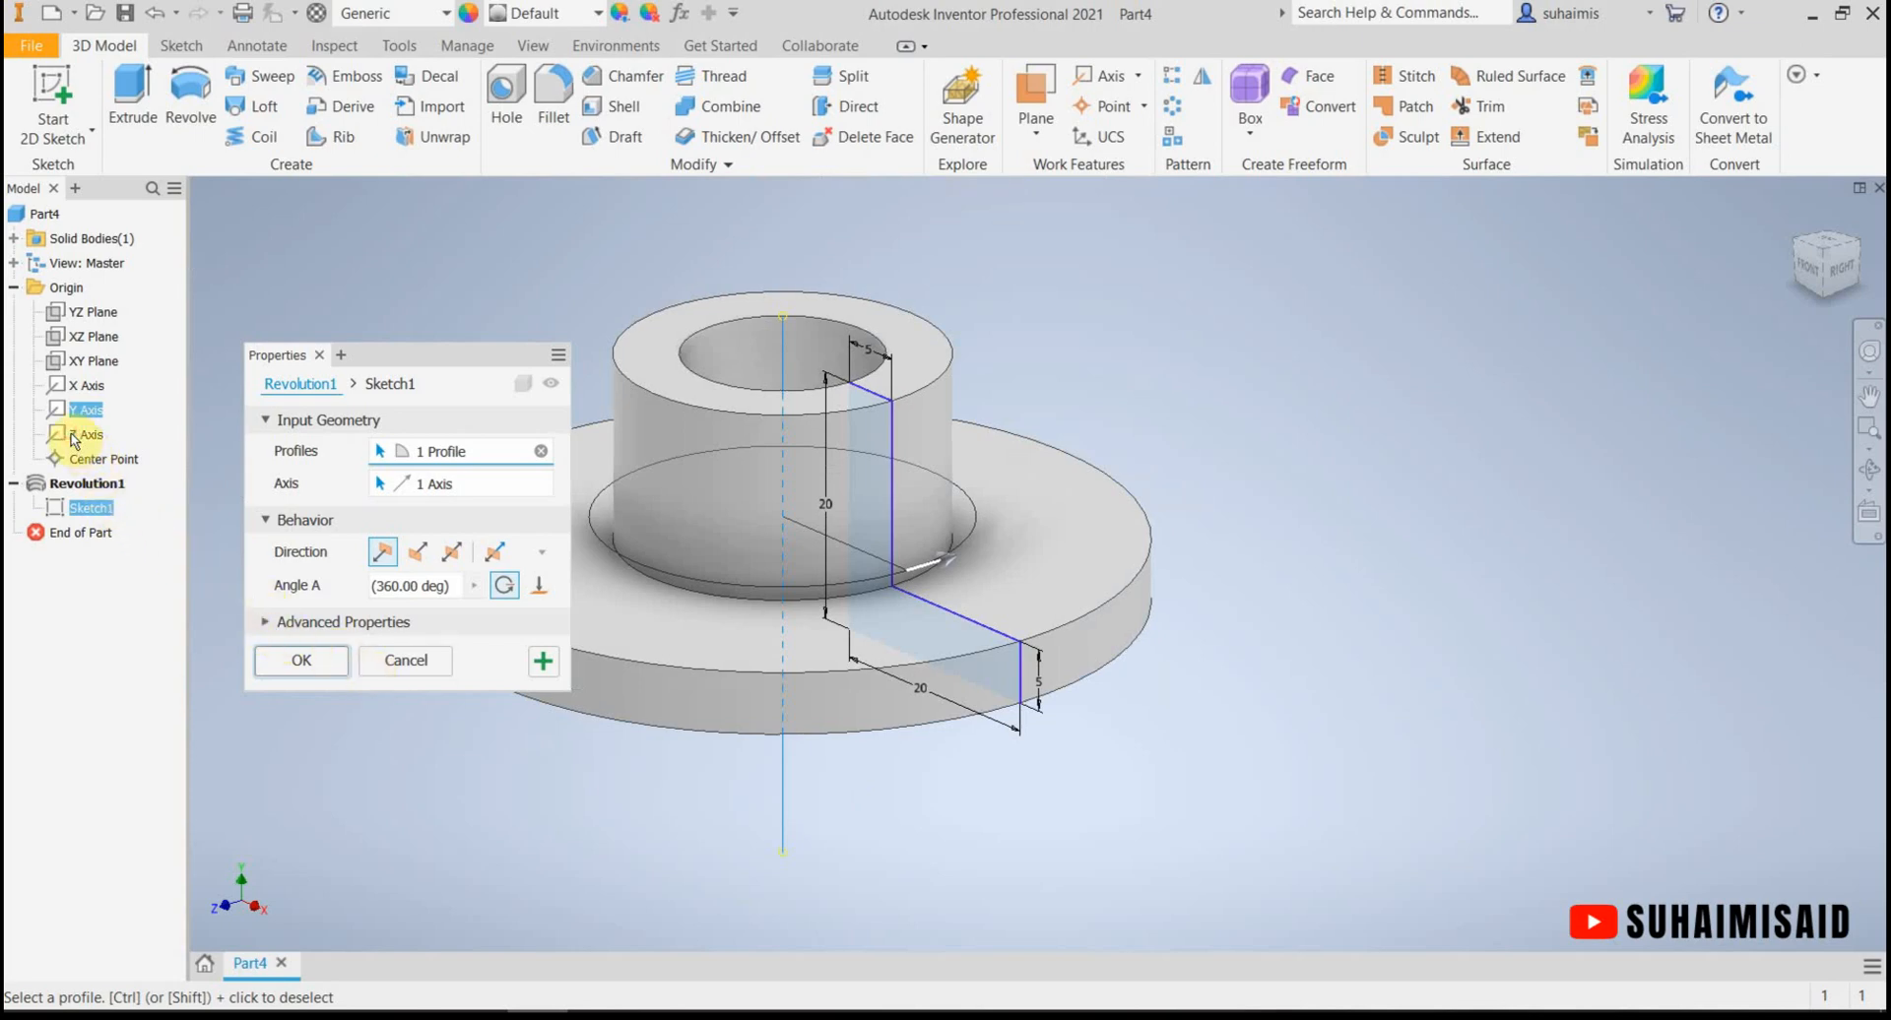
pyautogui.click(419, 484)
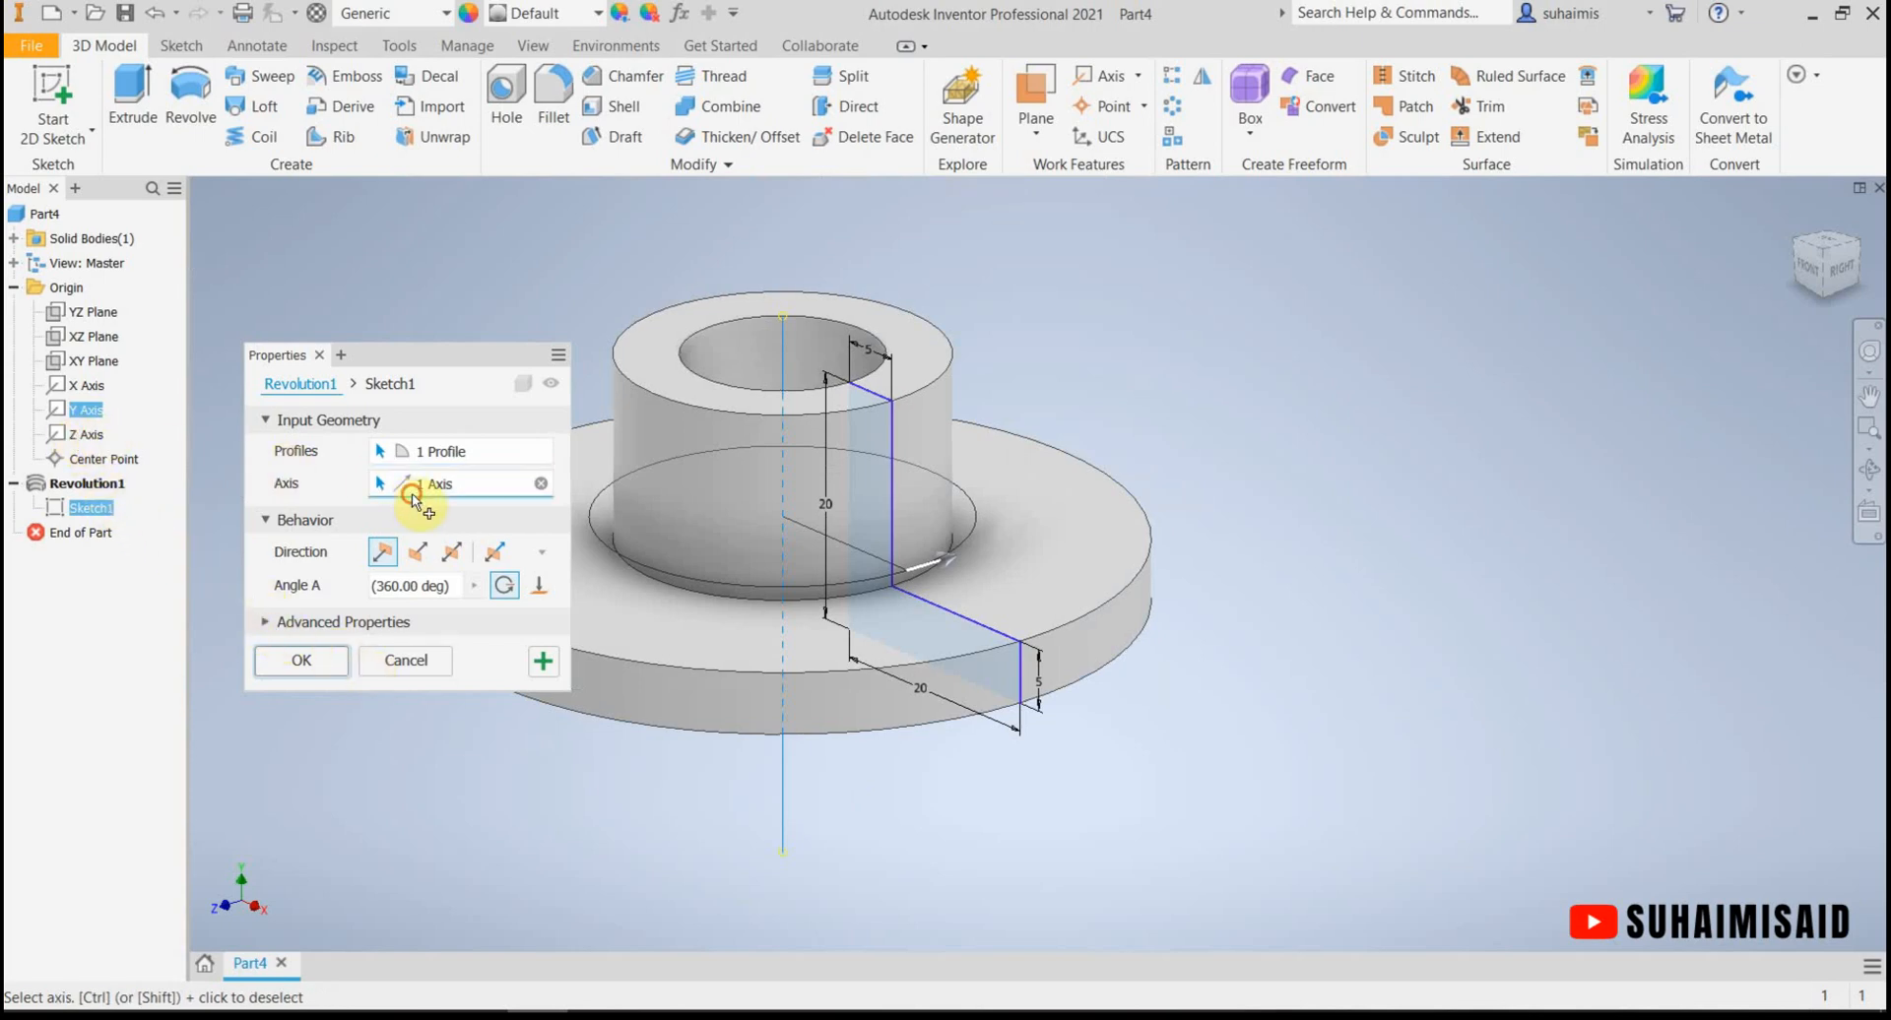
pyautogui.click(87, 436)
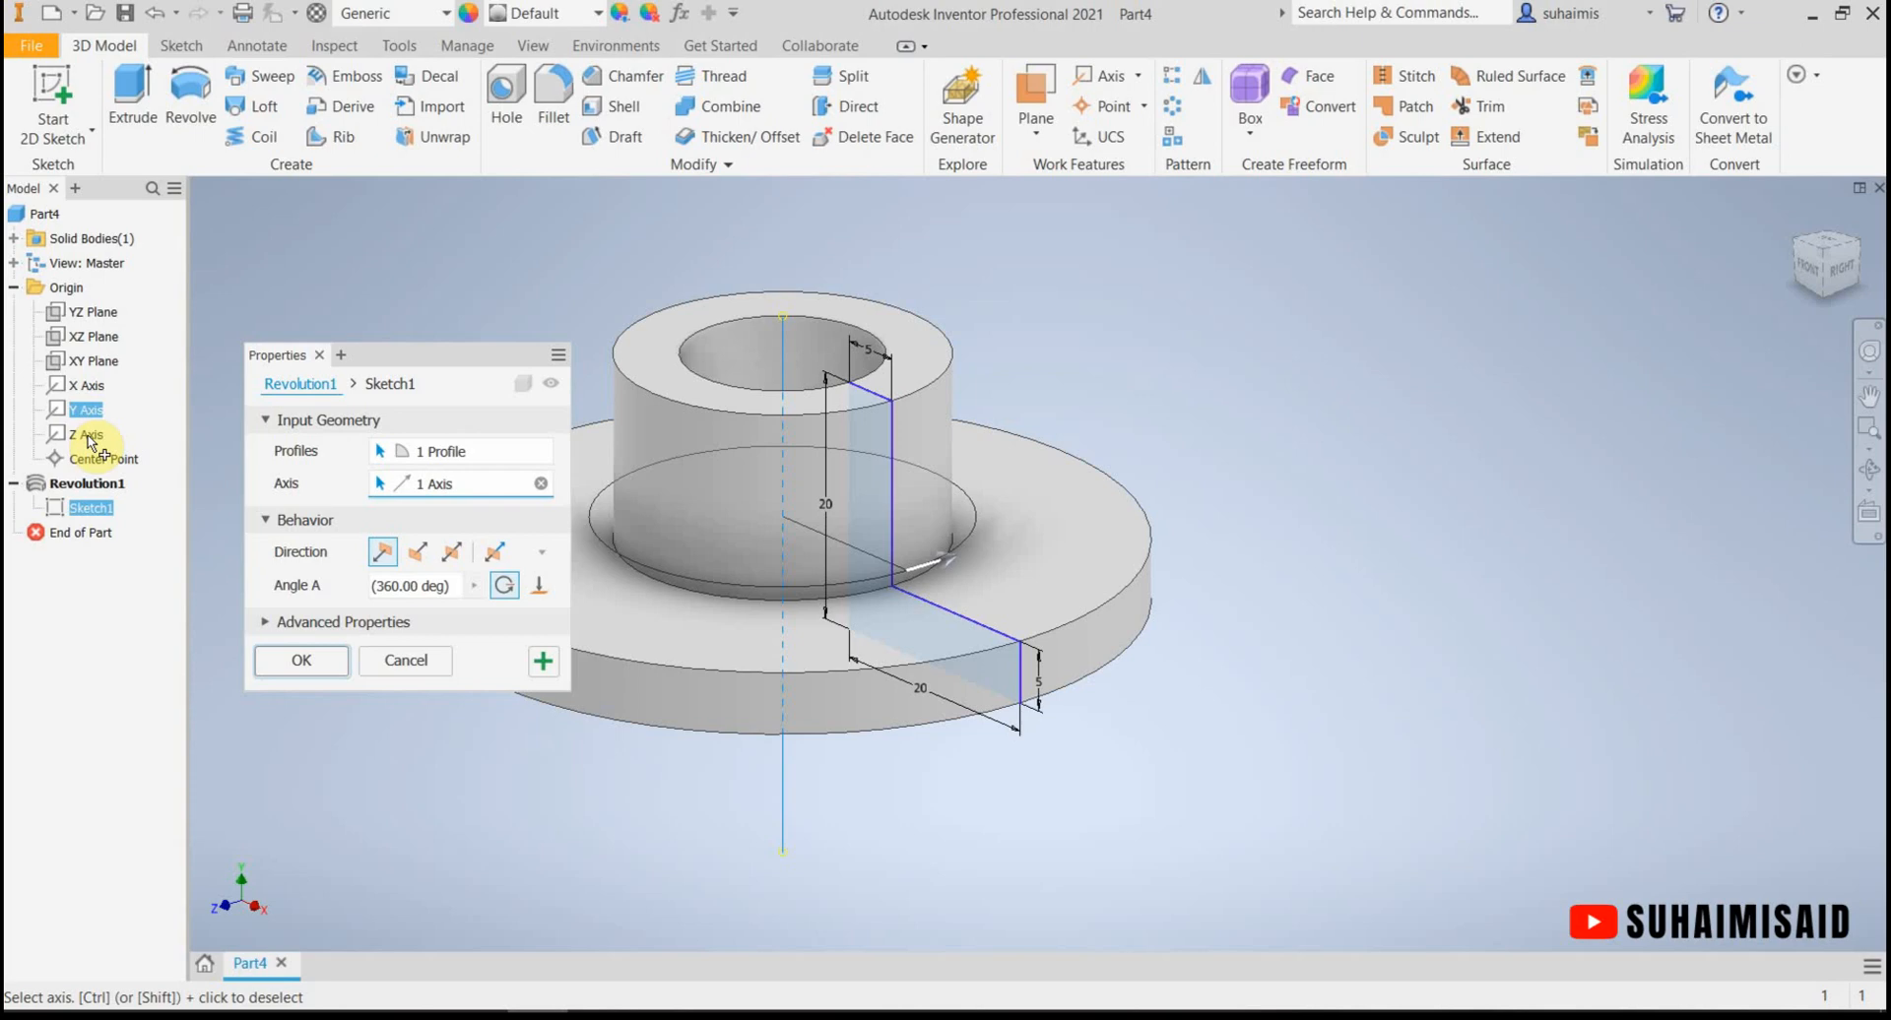
pyautogui.click(87, 385)
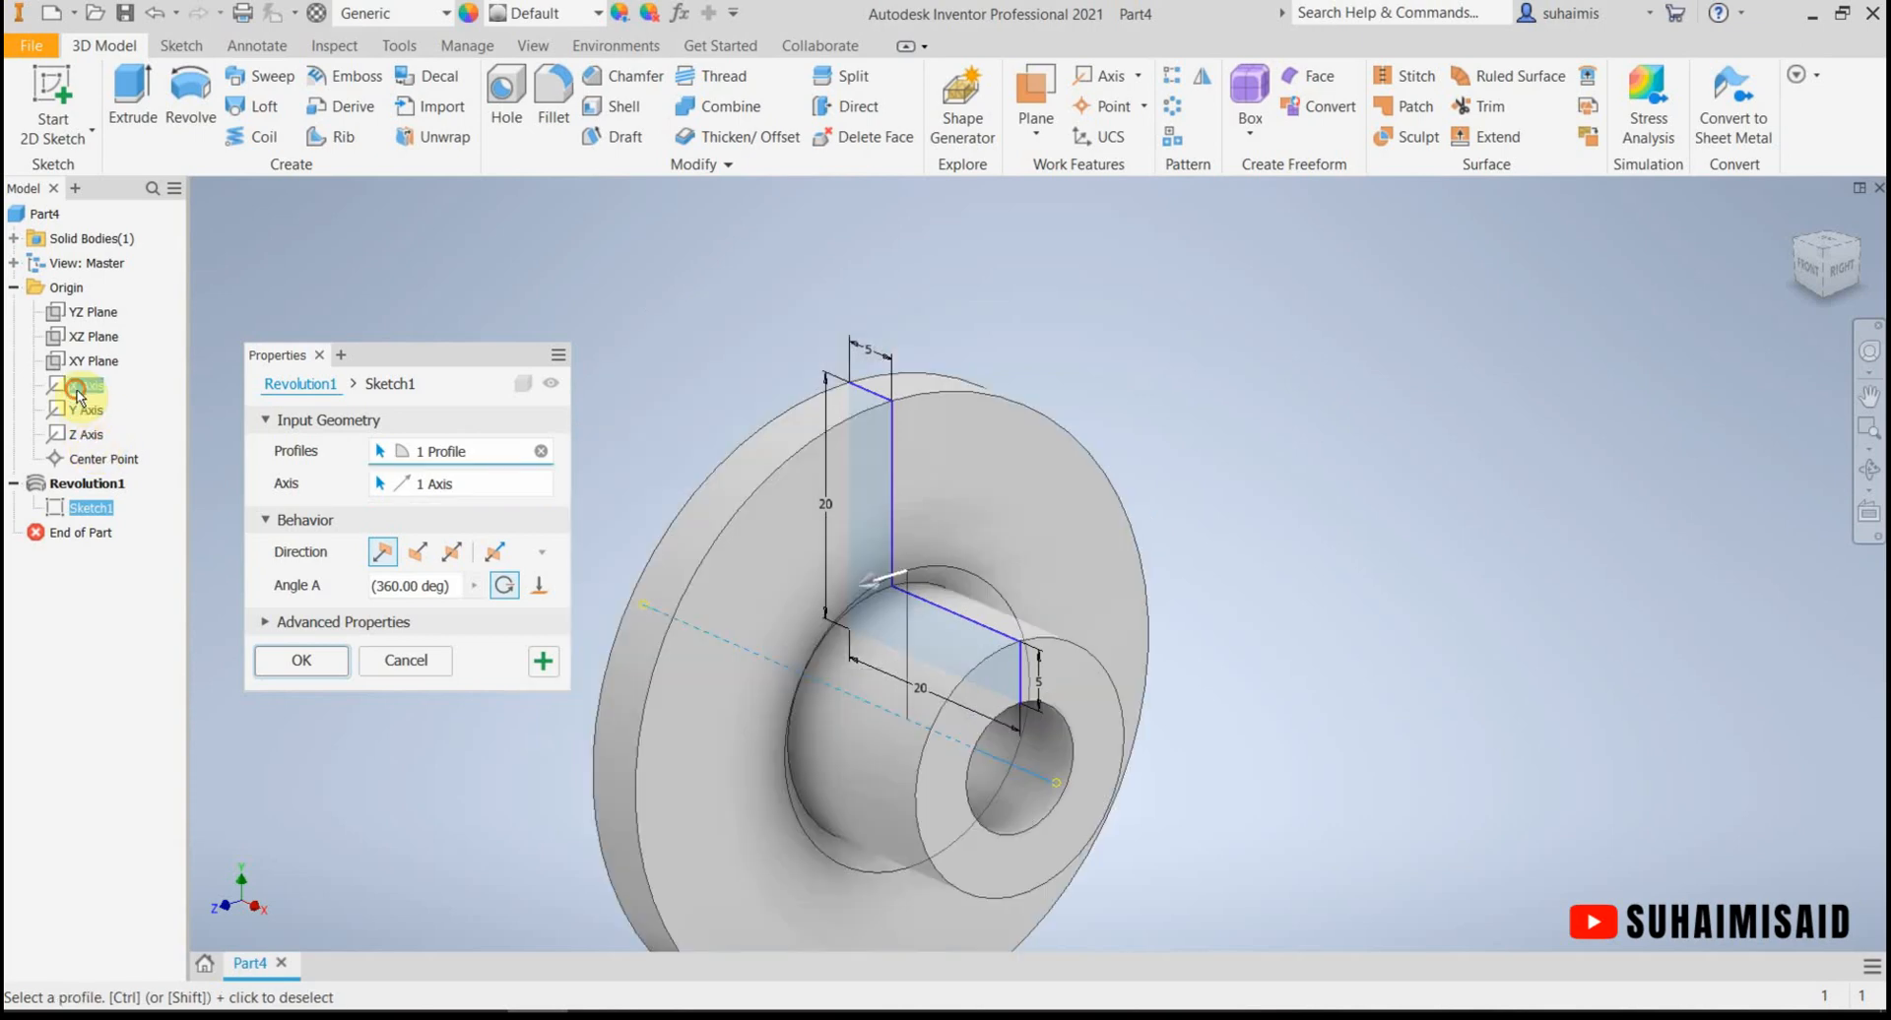
# Step: Set the revolve axis to the origin's Y axis and apply the edited 360-degree revolve
pyautogui.click(427, 483)
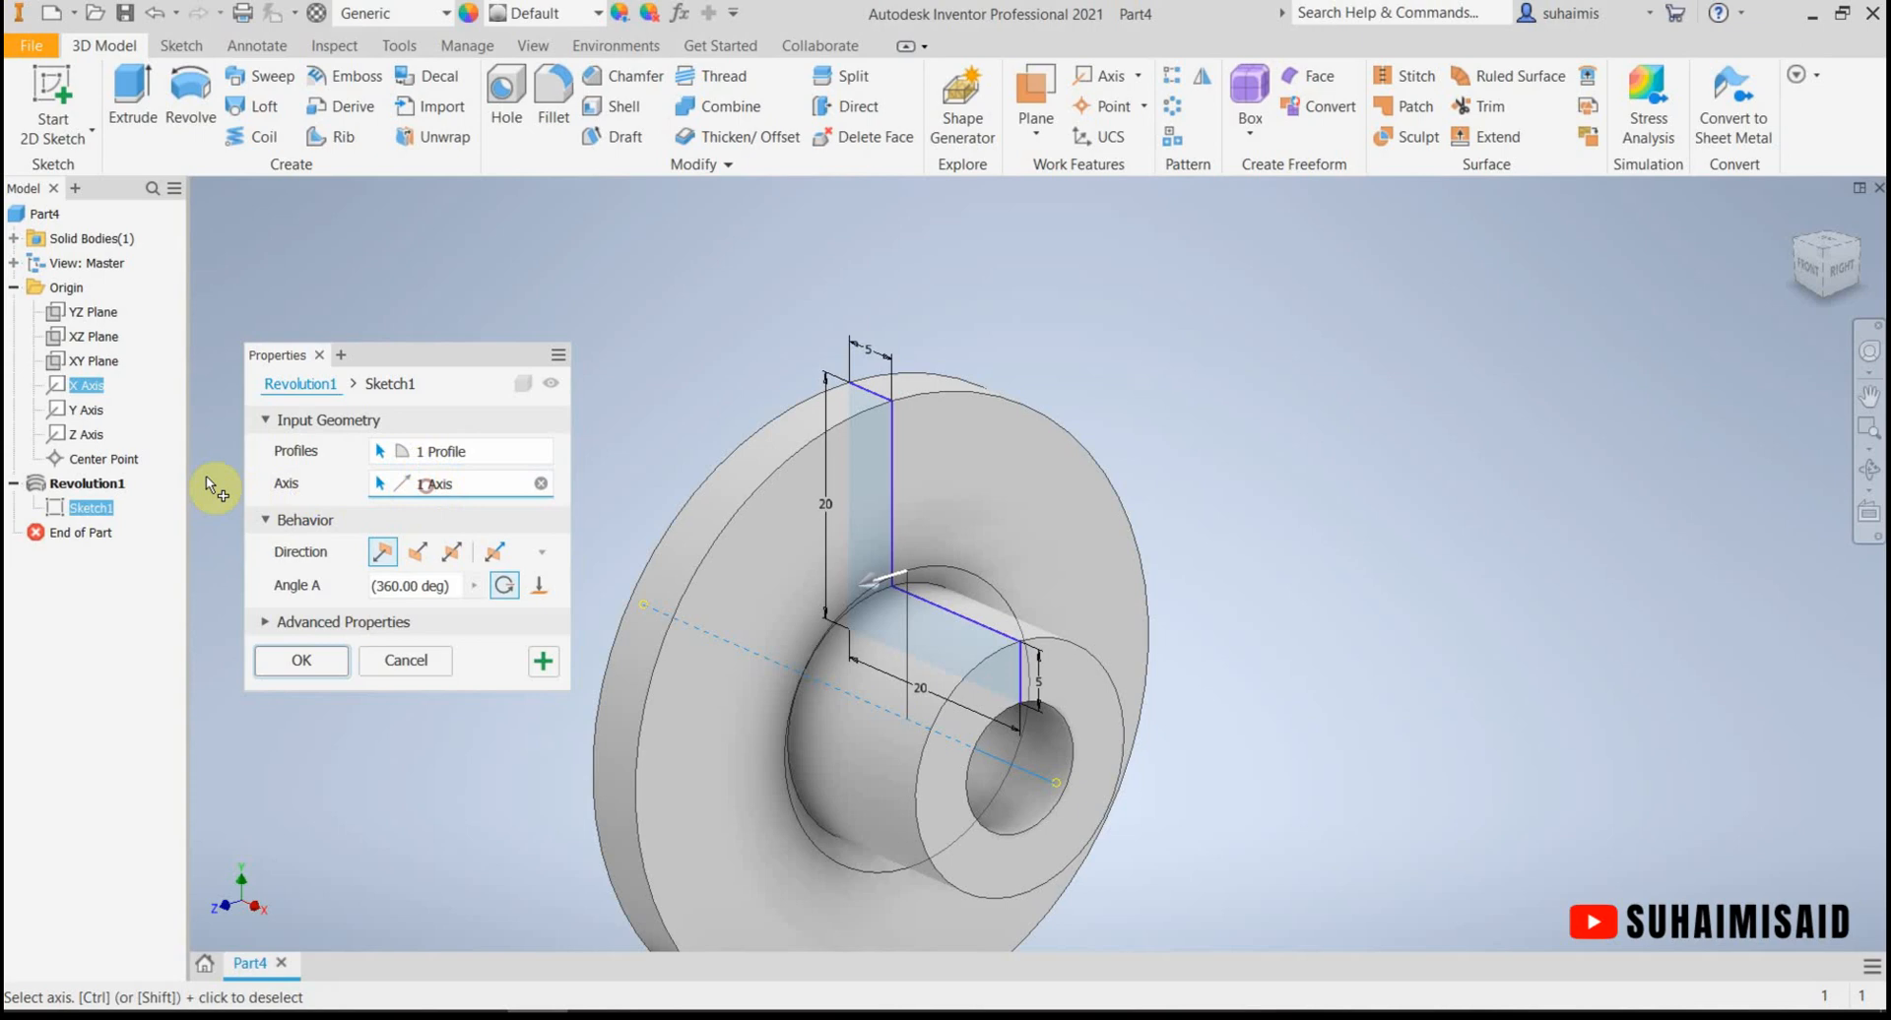
pyautogui.click(99, 434)
pyautogui.click(77, 394)
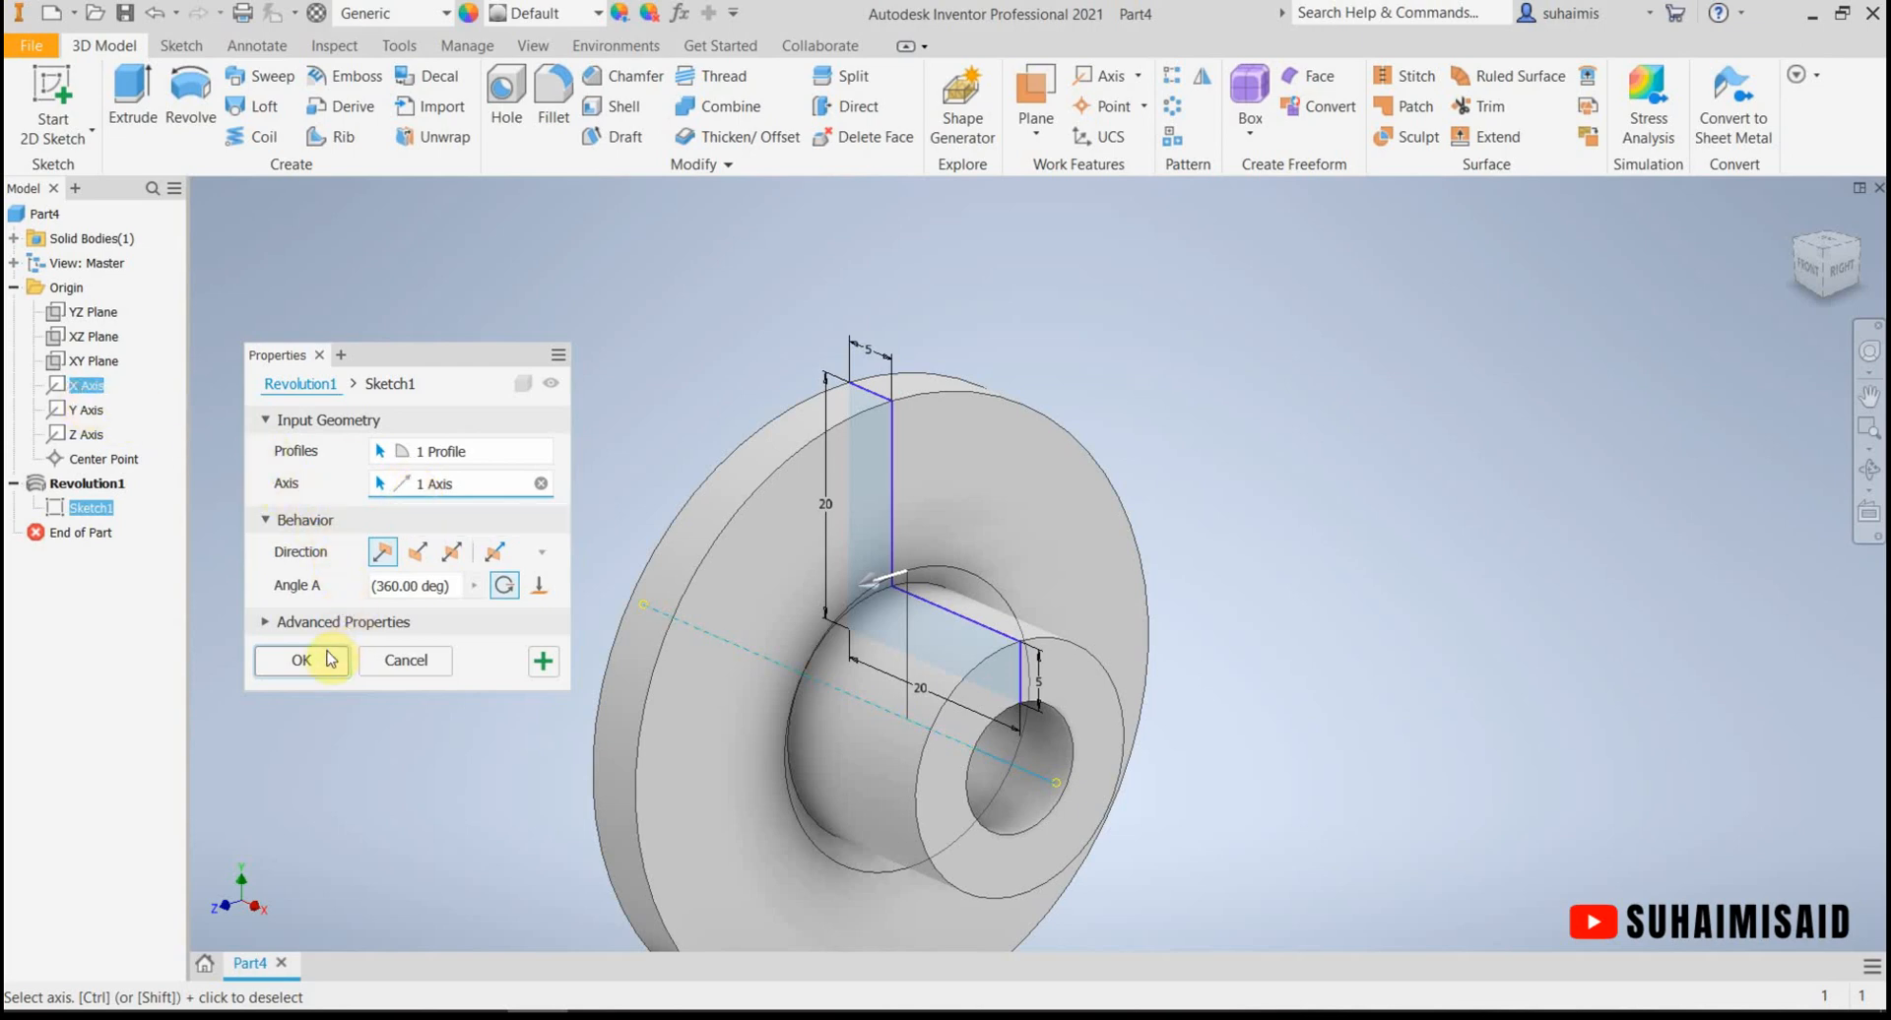
pyautogui.click(85, 409)
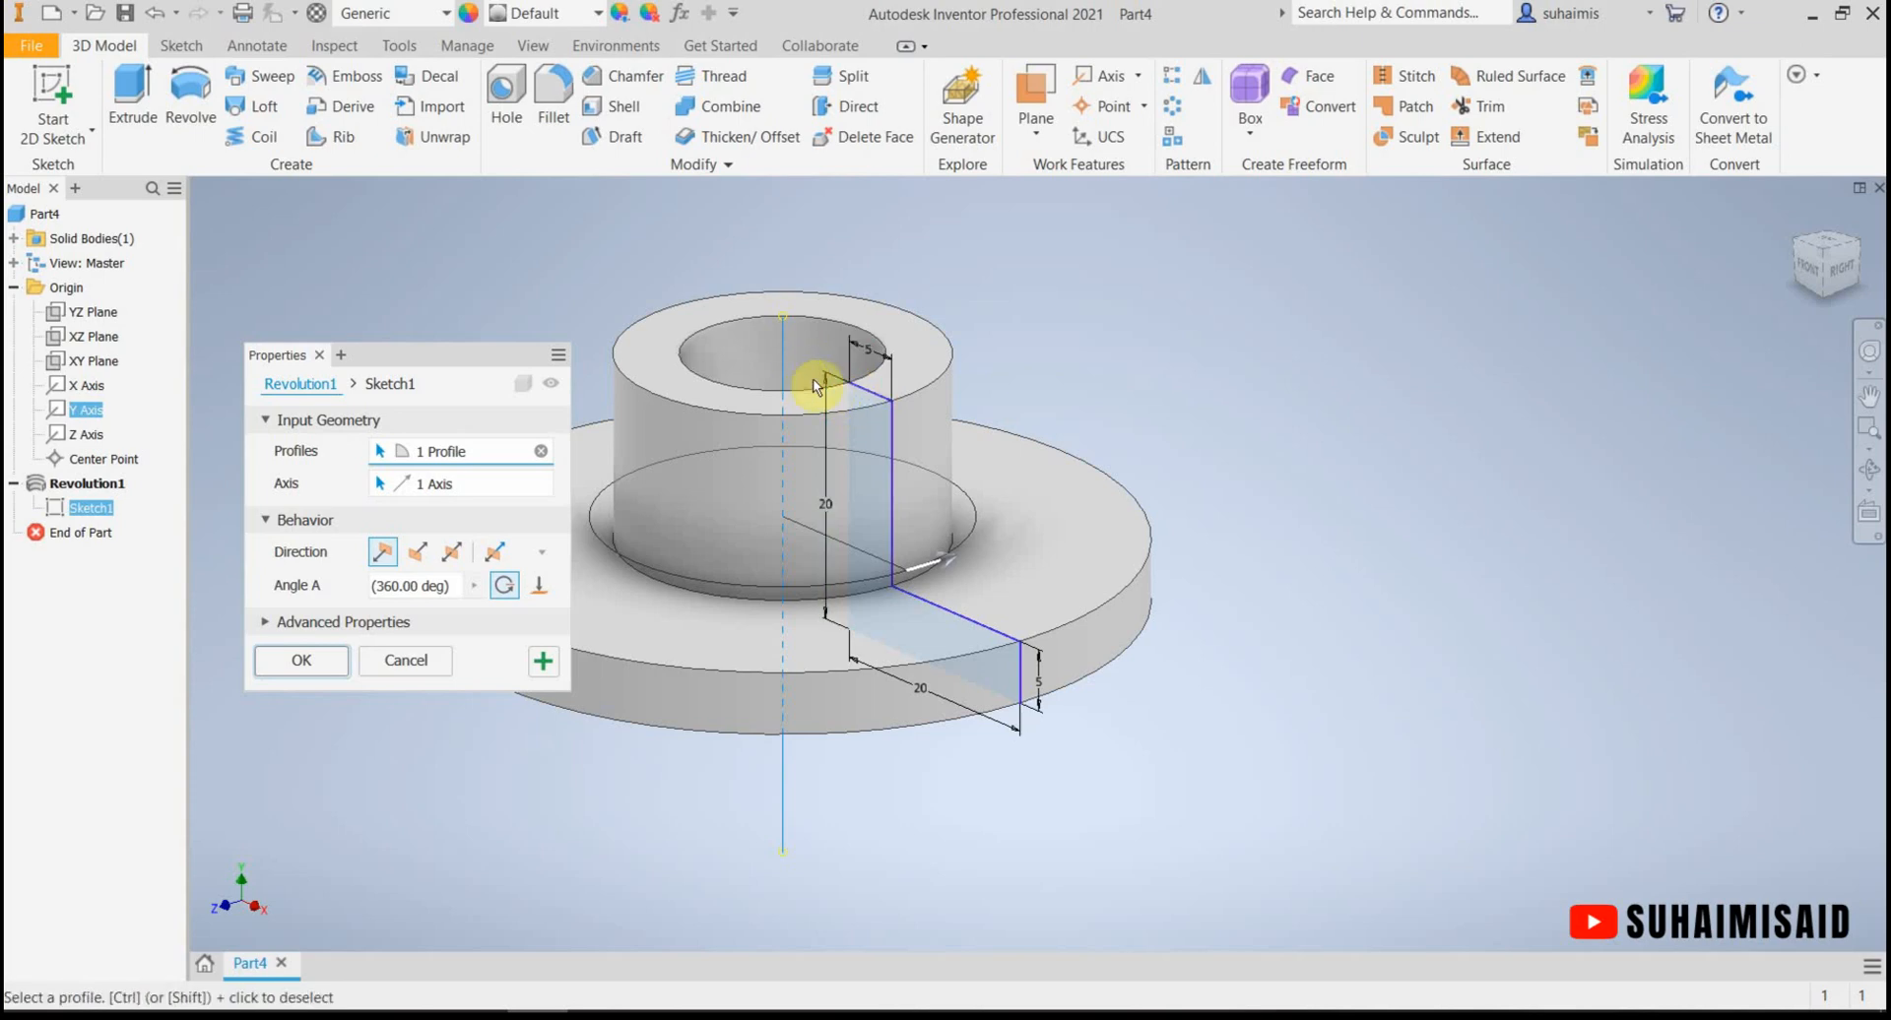
pyautogui.click(300, 663)
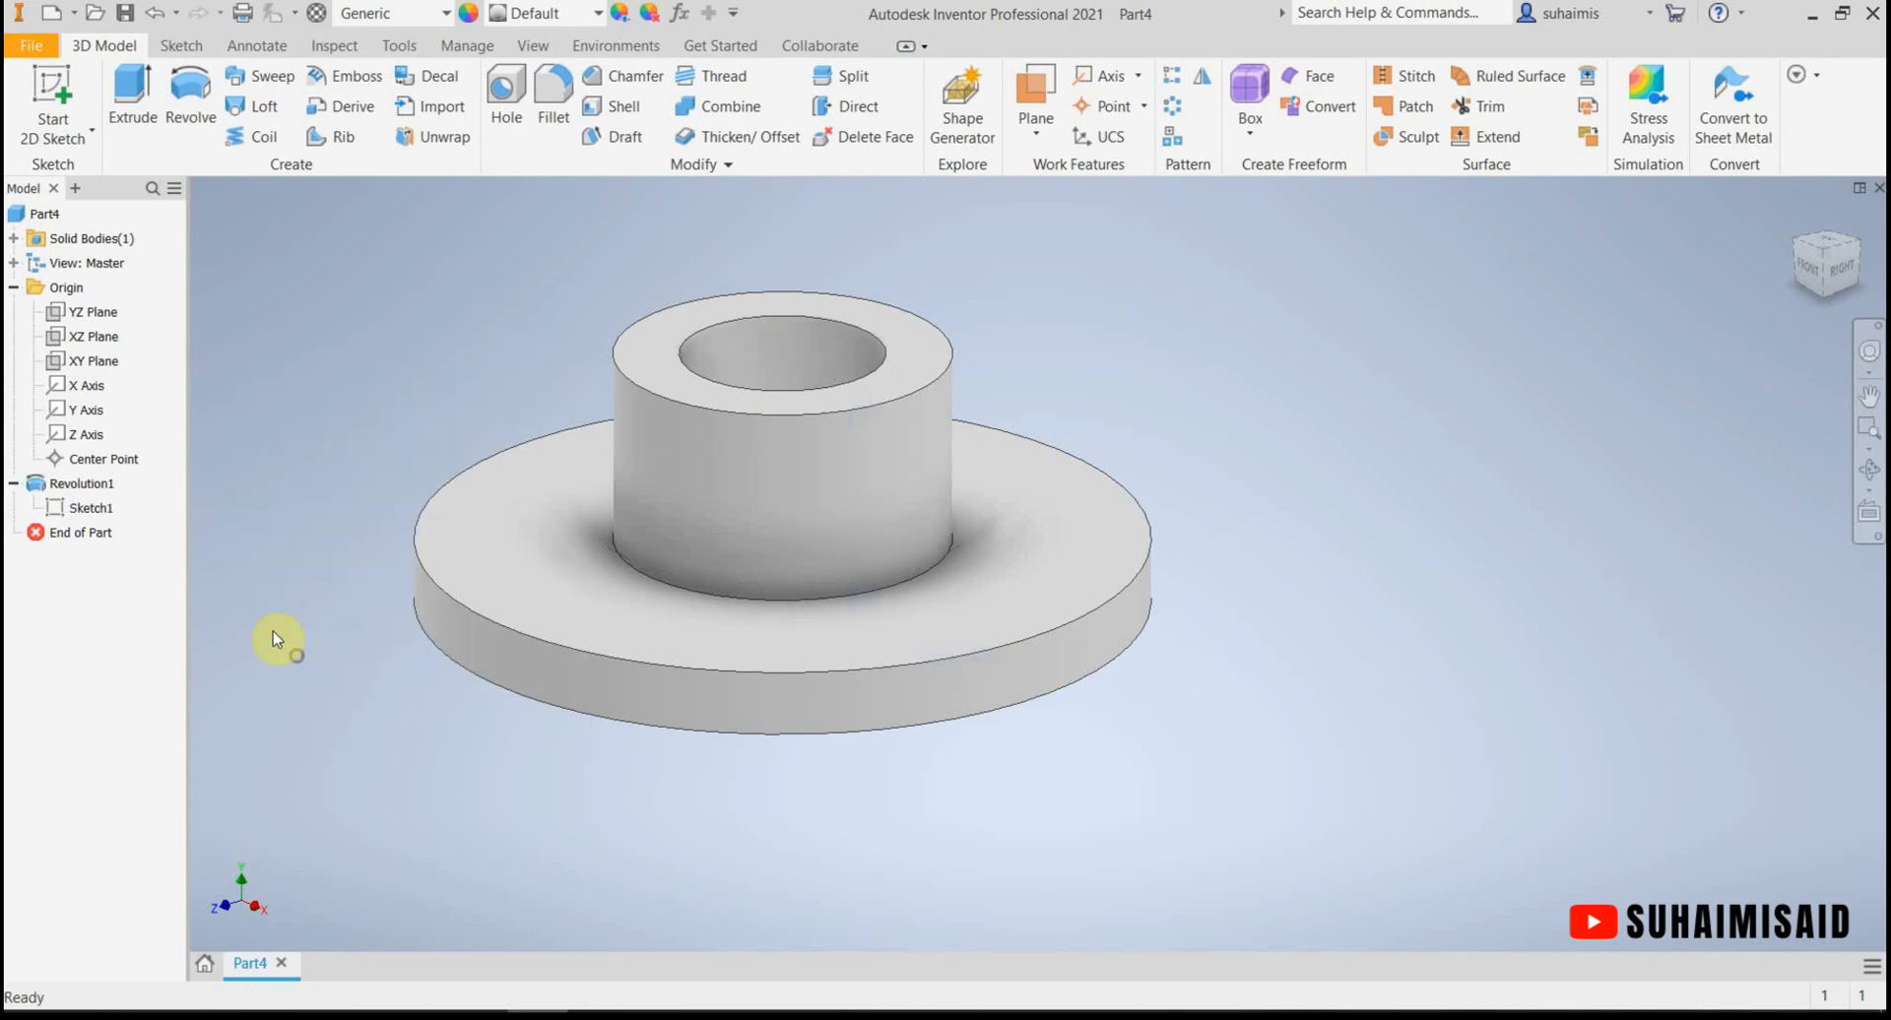
# Step: Open the revolve feature's sketch and dimension the gap between the vertical axis line and the L profile's inner vertical edge as 5 mm
pyautogui.rightClick(59, 482)
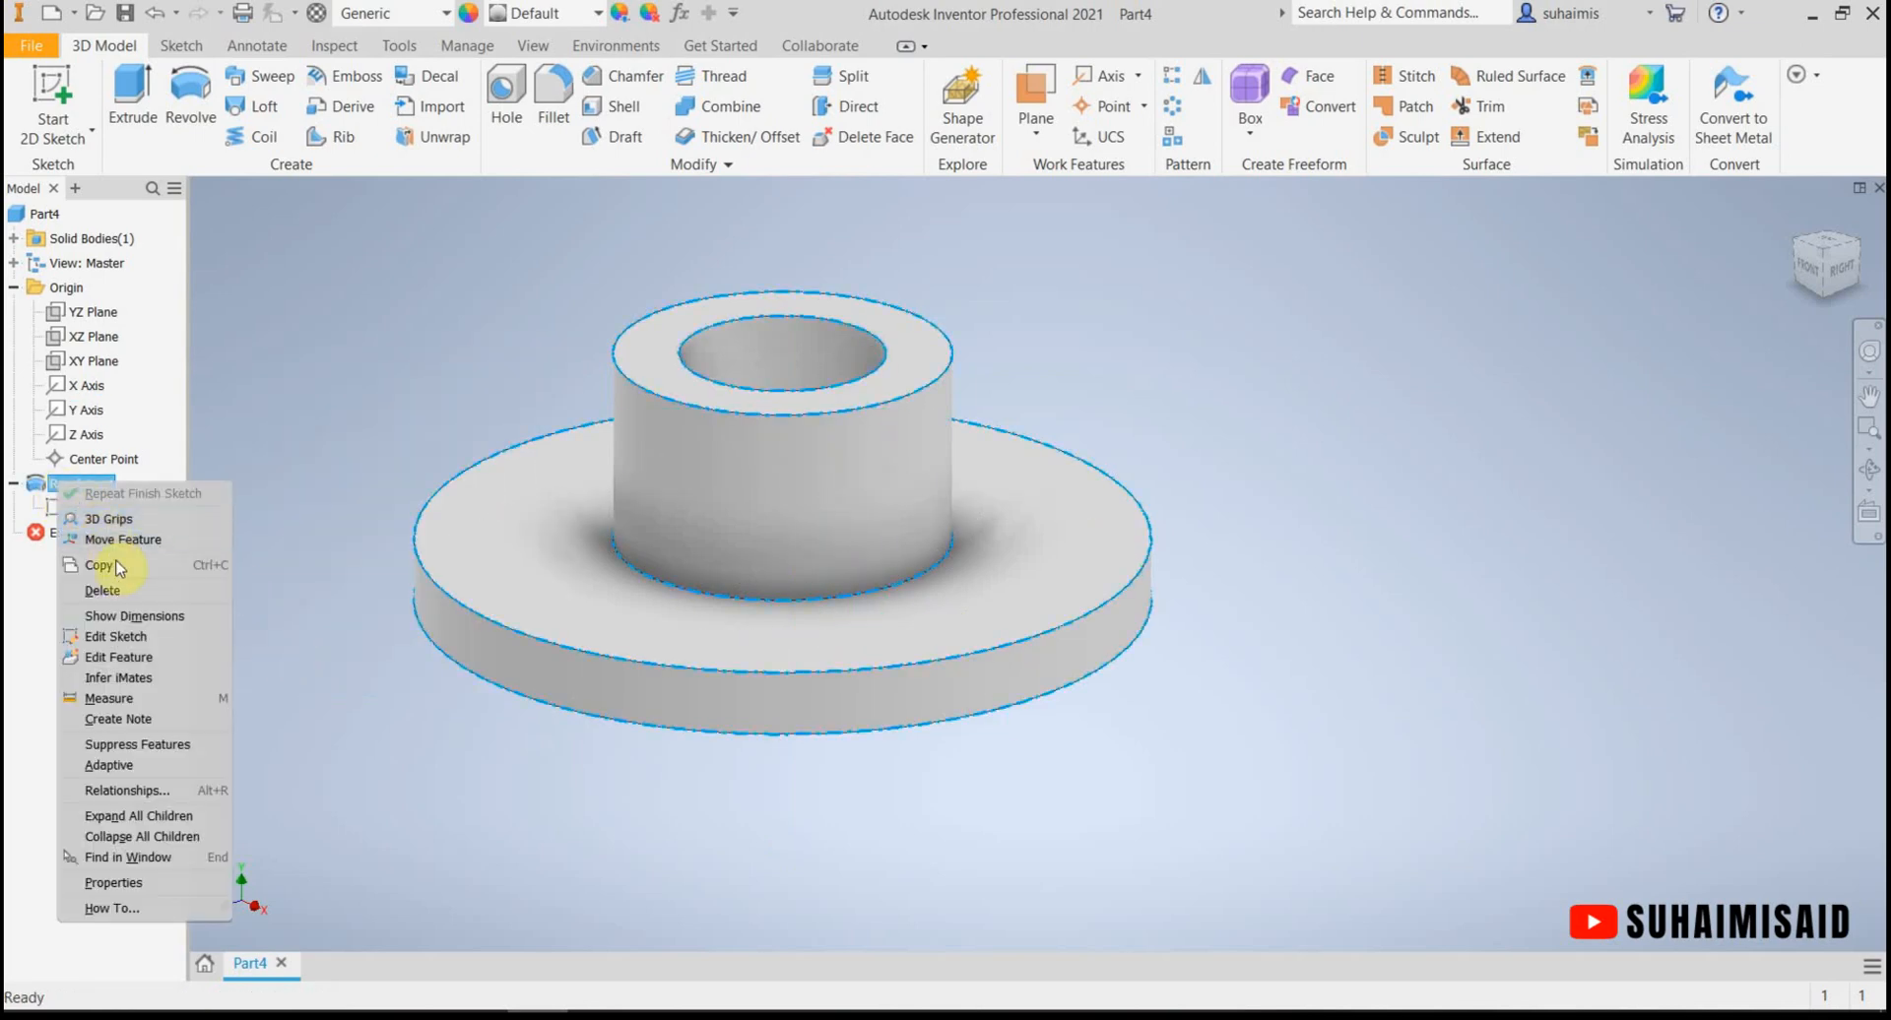
pyautogui.click(128, 639)
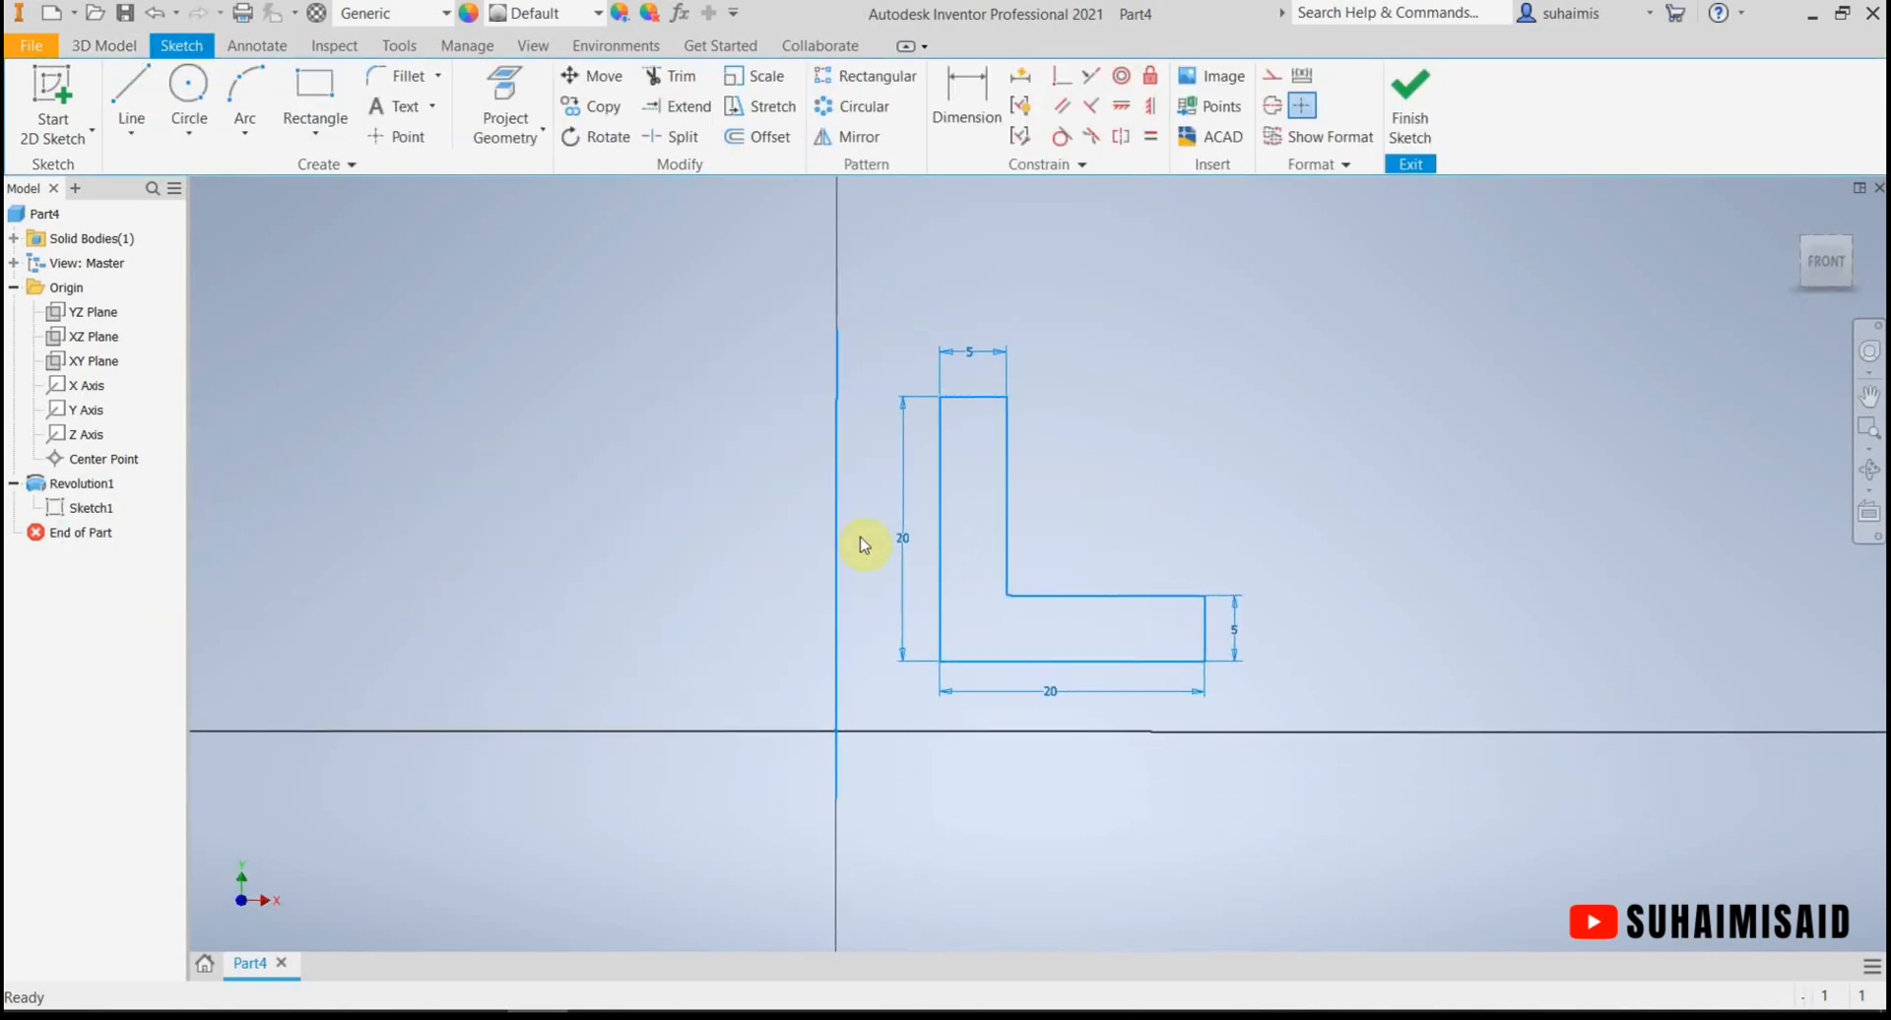
pyautogui.click(963, 108)
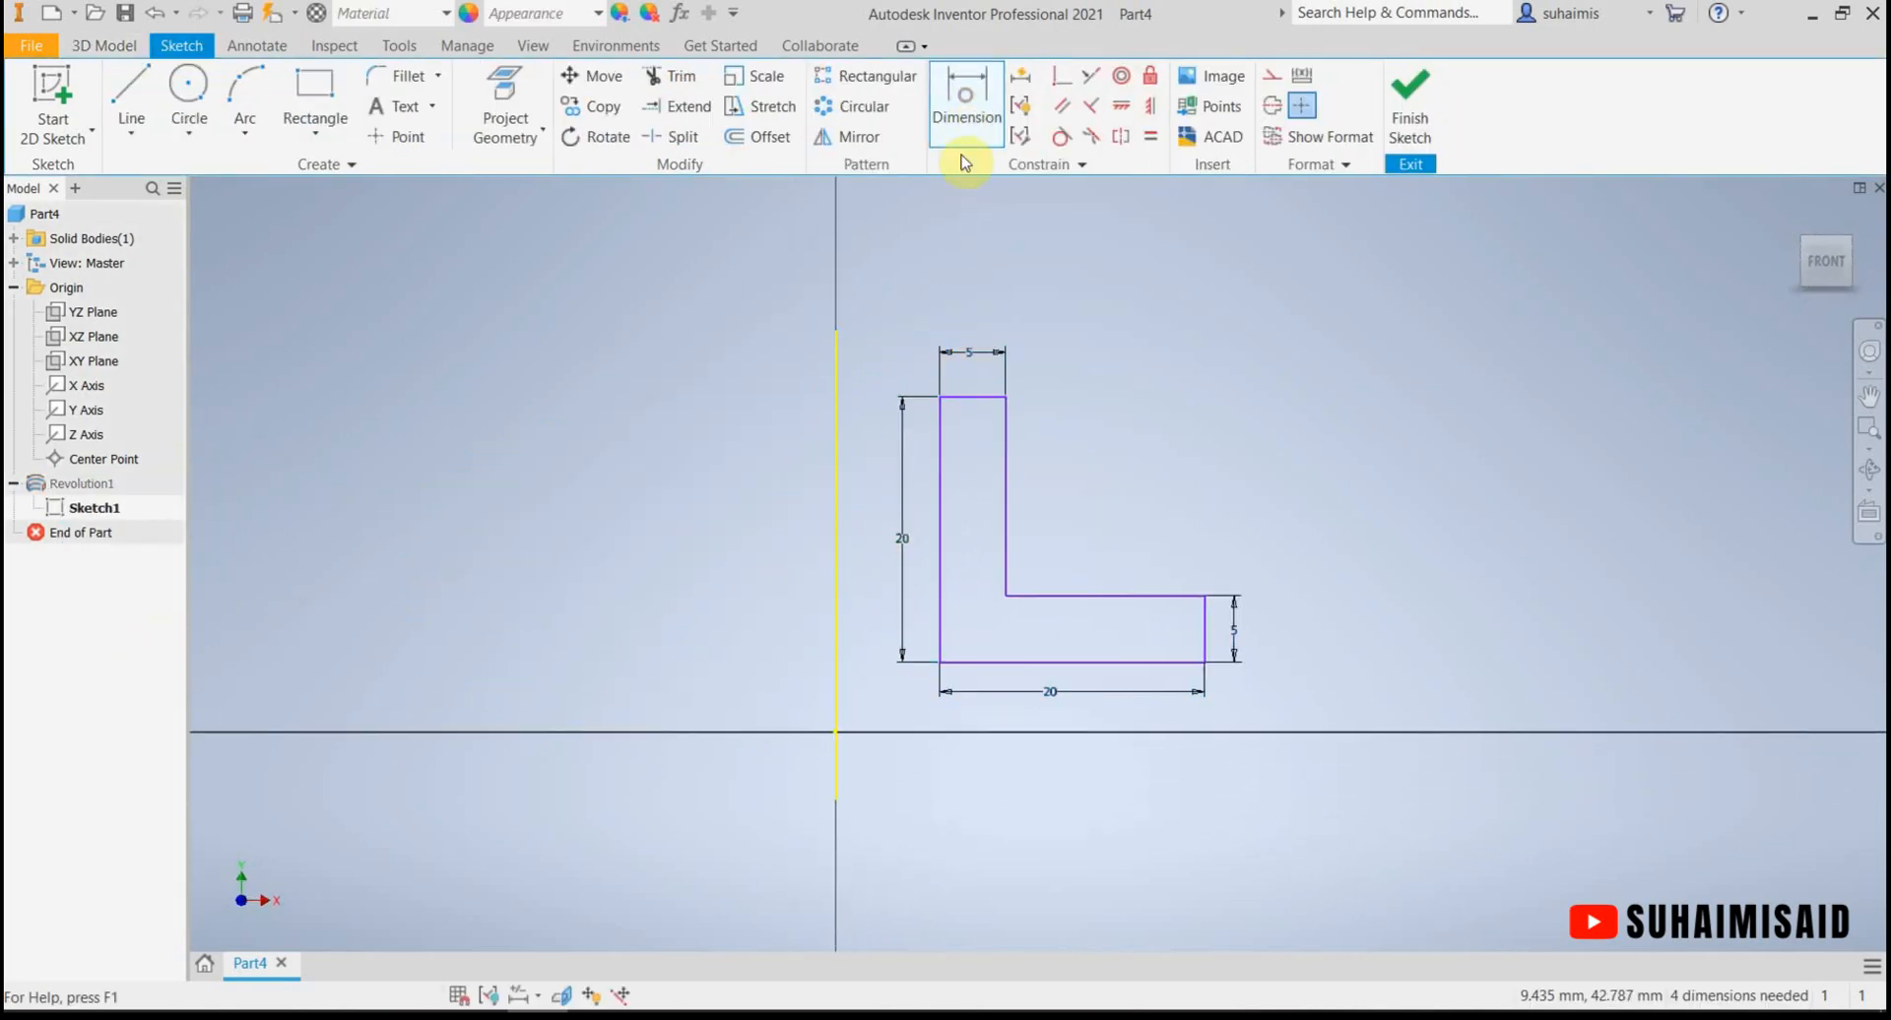
pyautogui.click(939, 487)
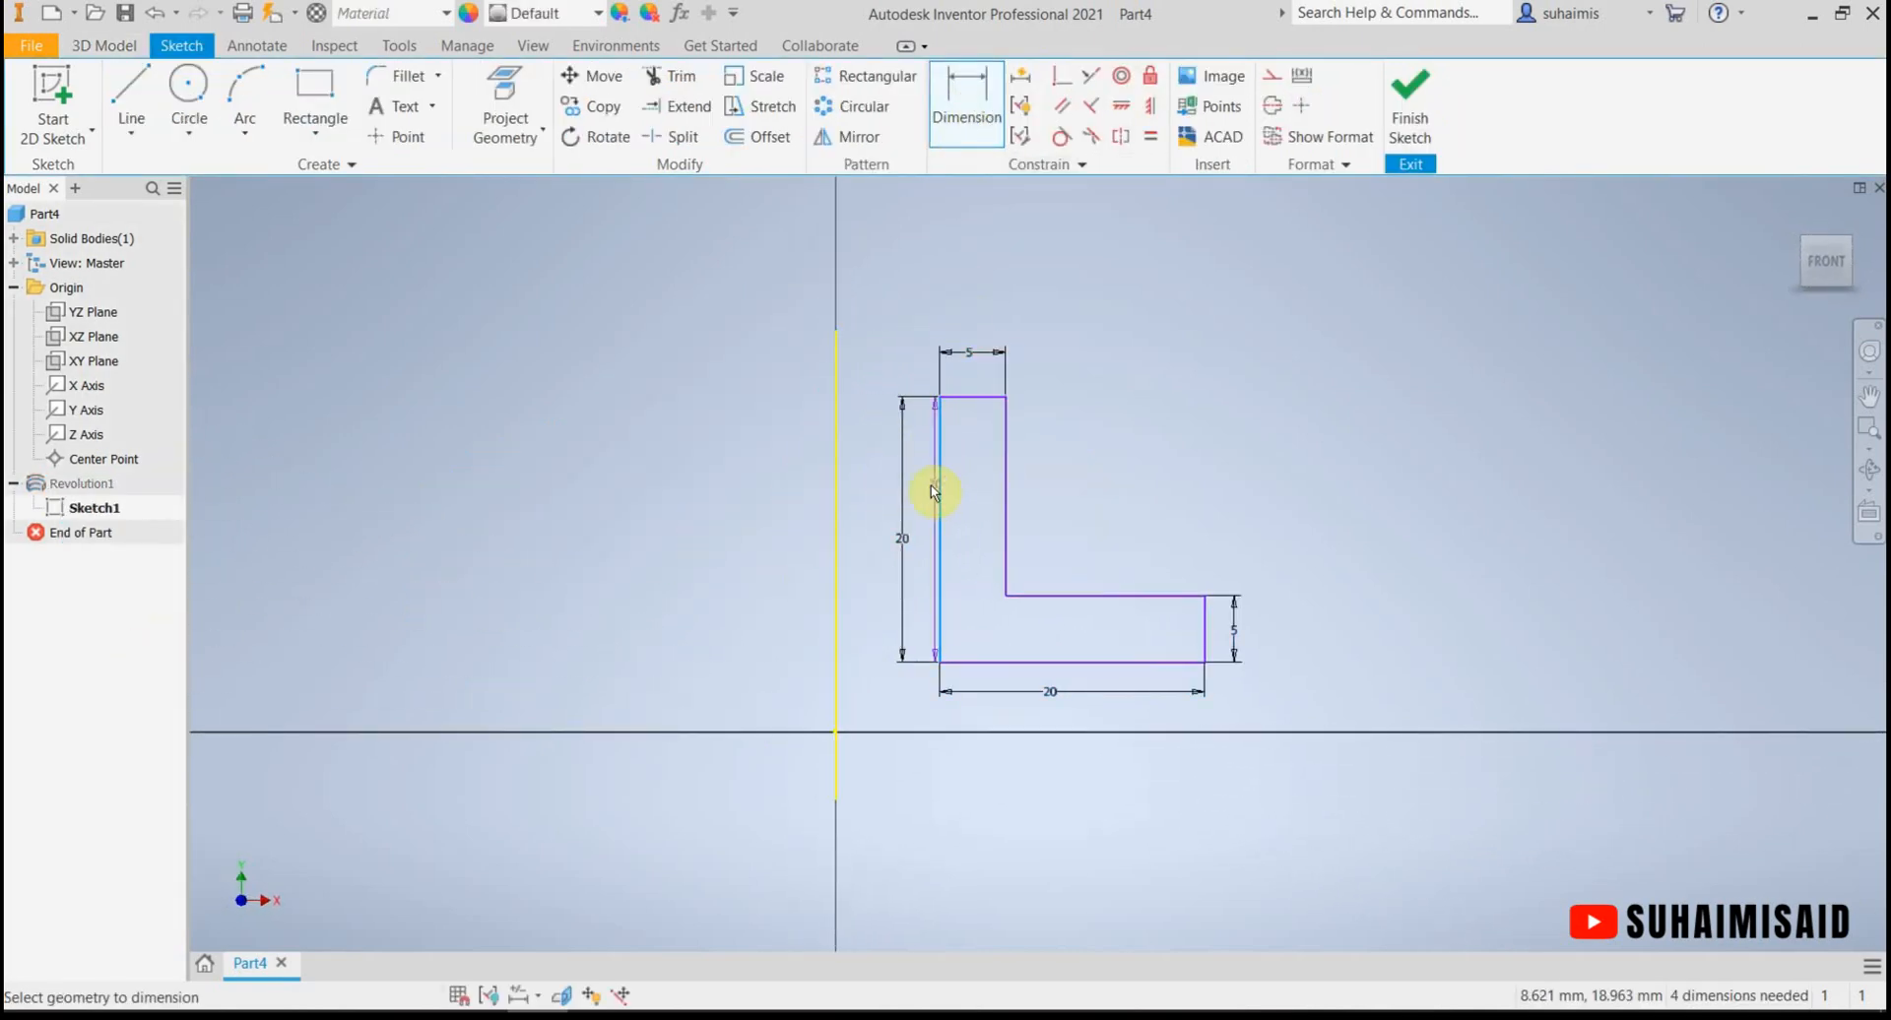
pyautogui.click(838, 494)
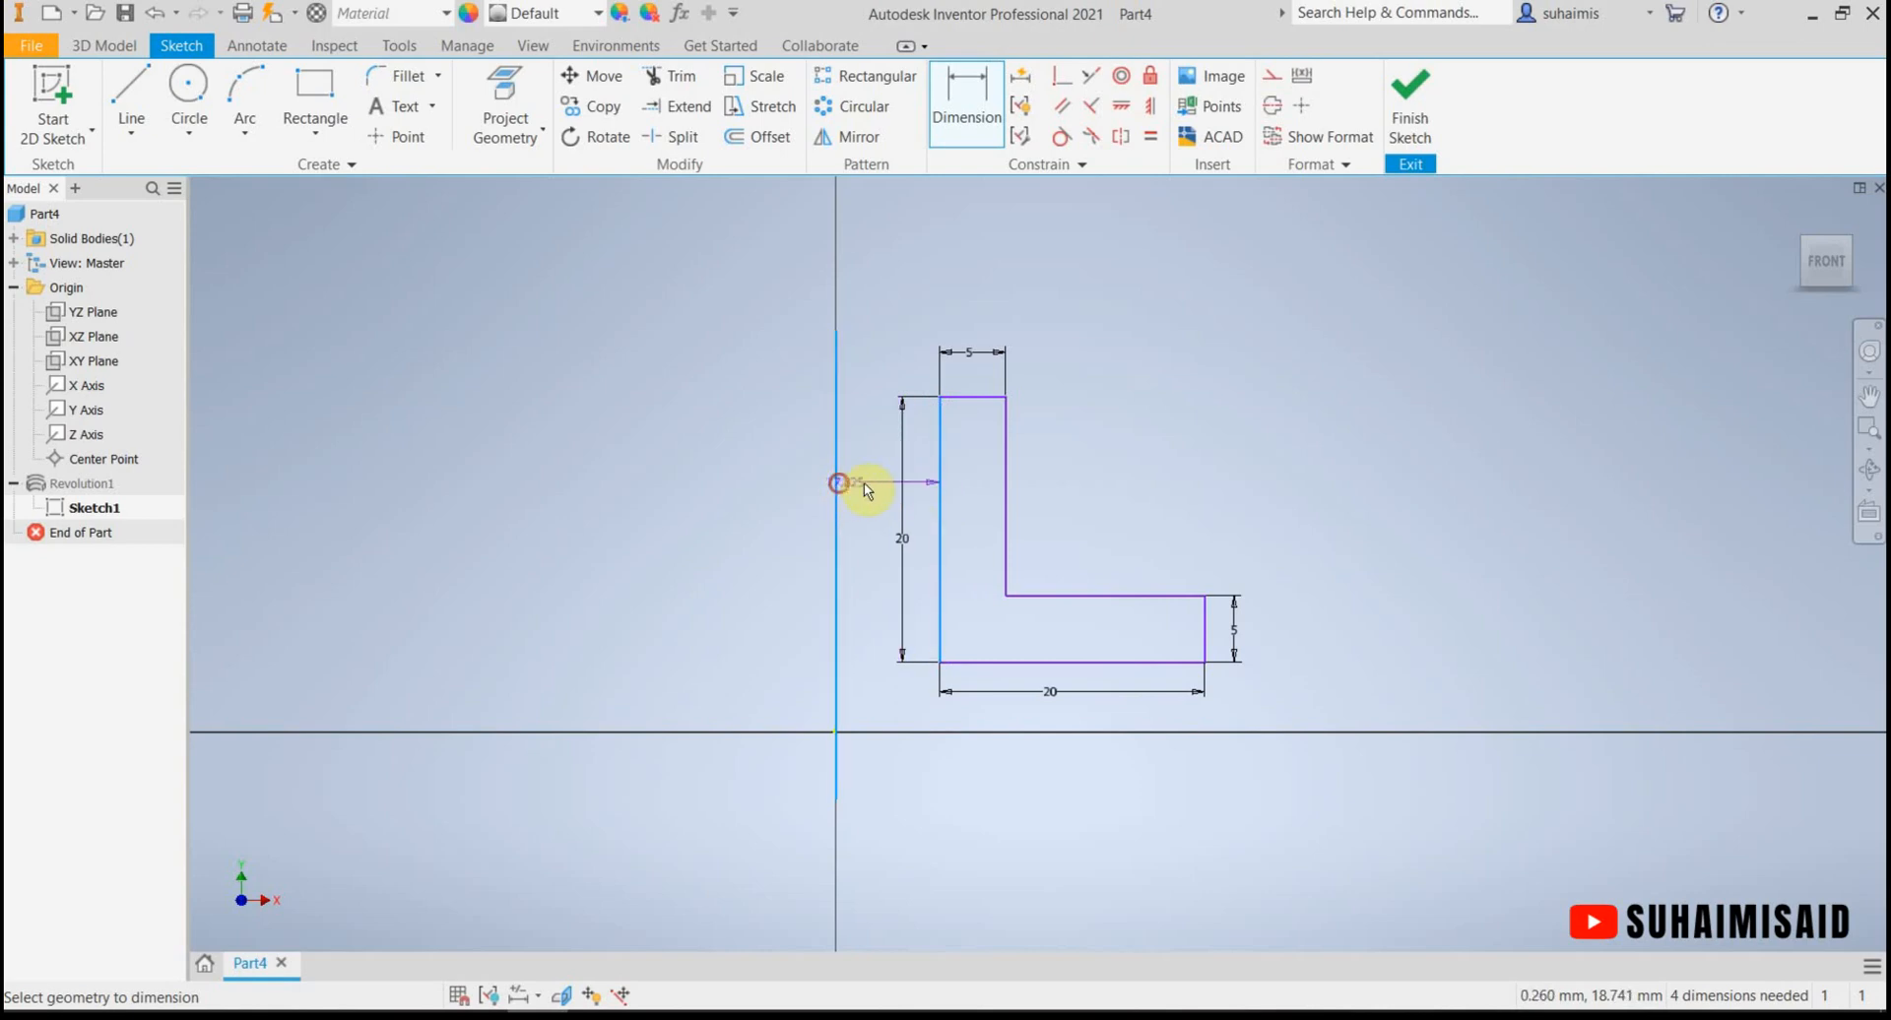
pyautogui.click(883, 490)
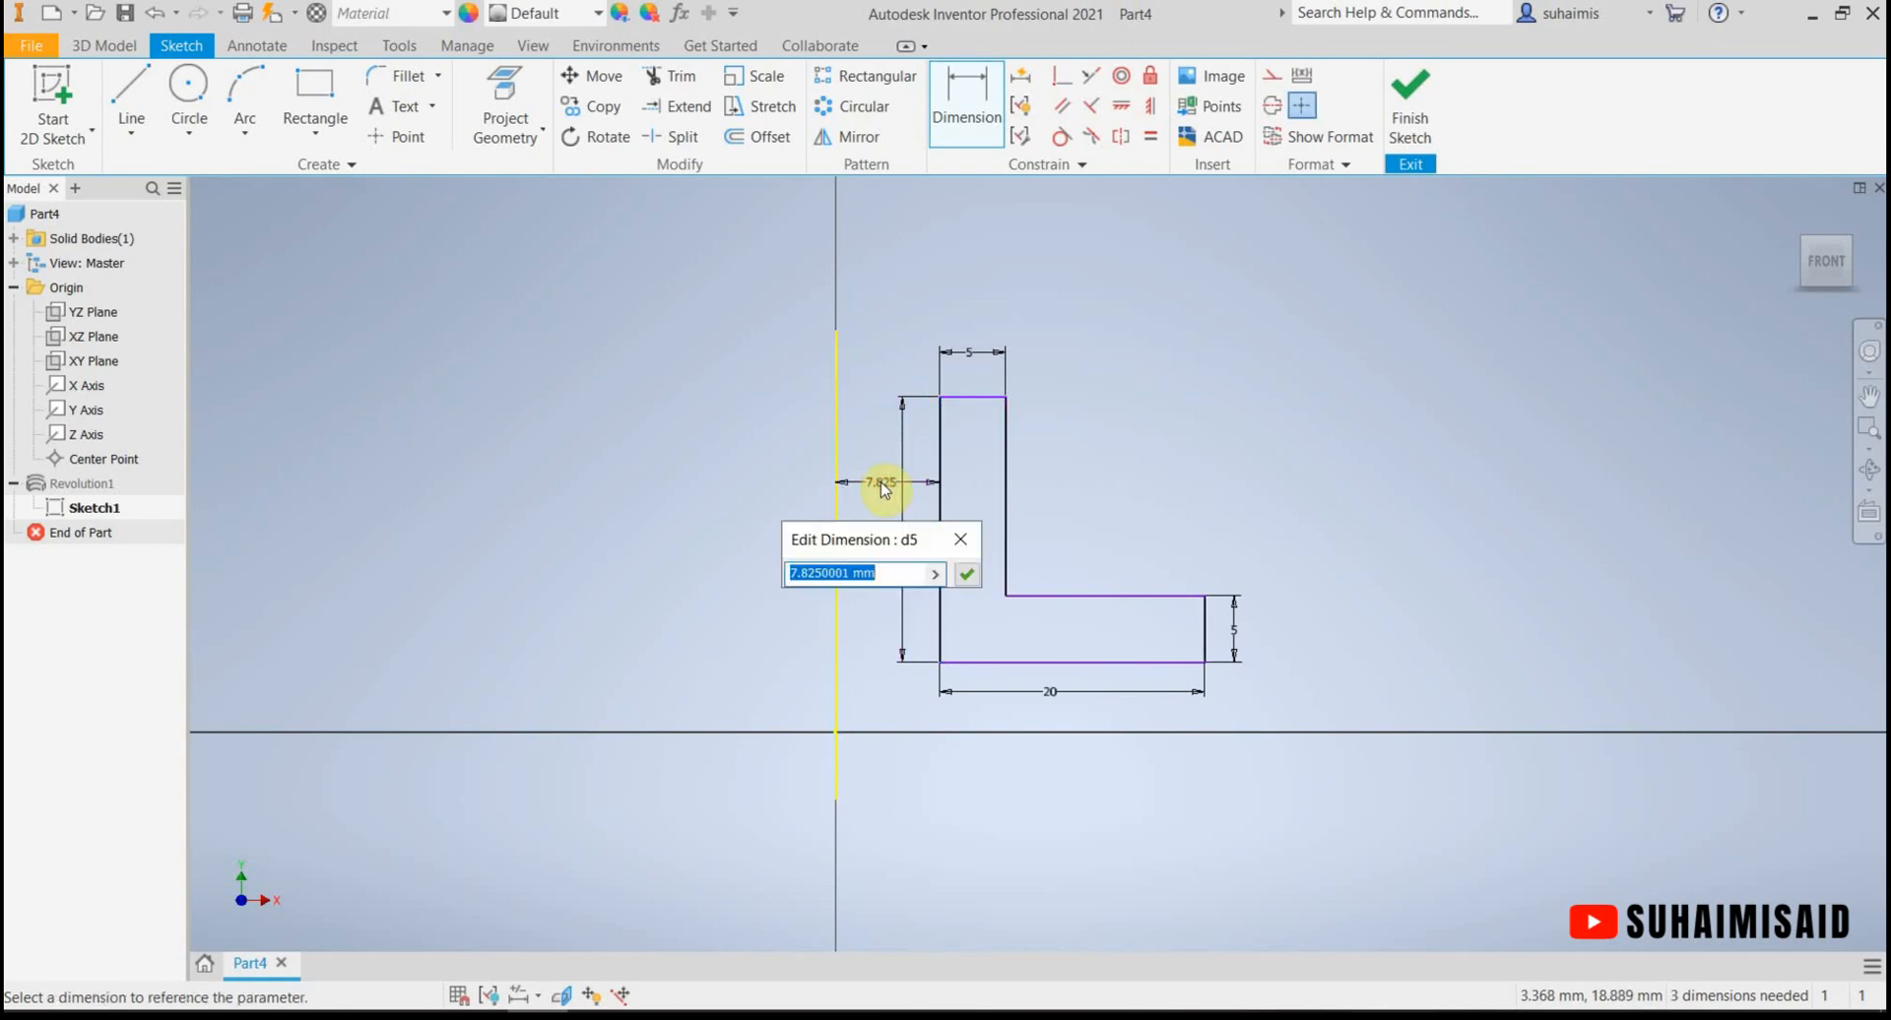
pyautogui.write('5')
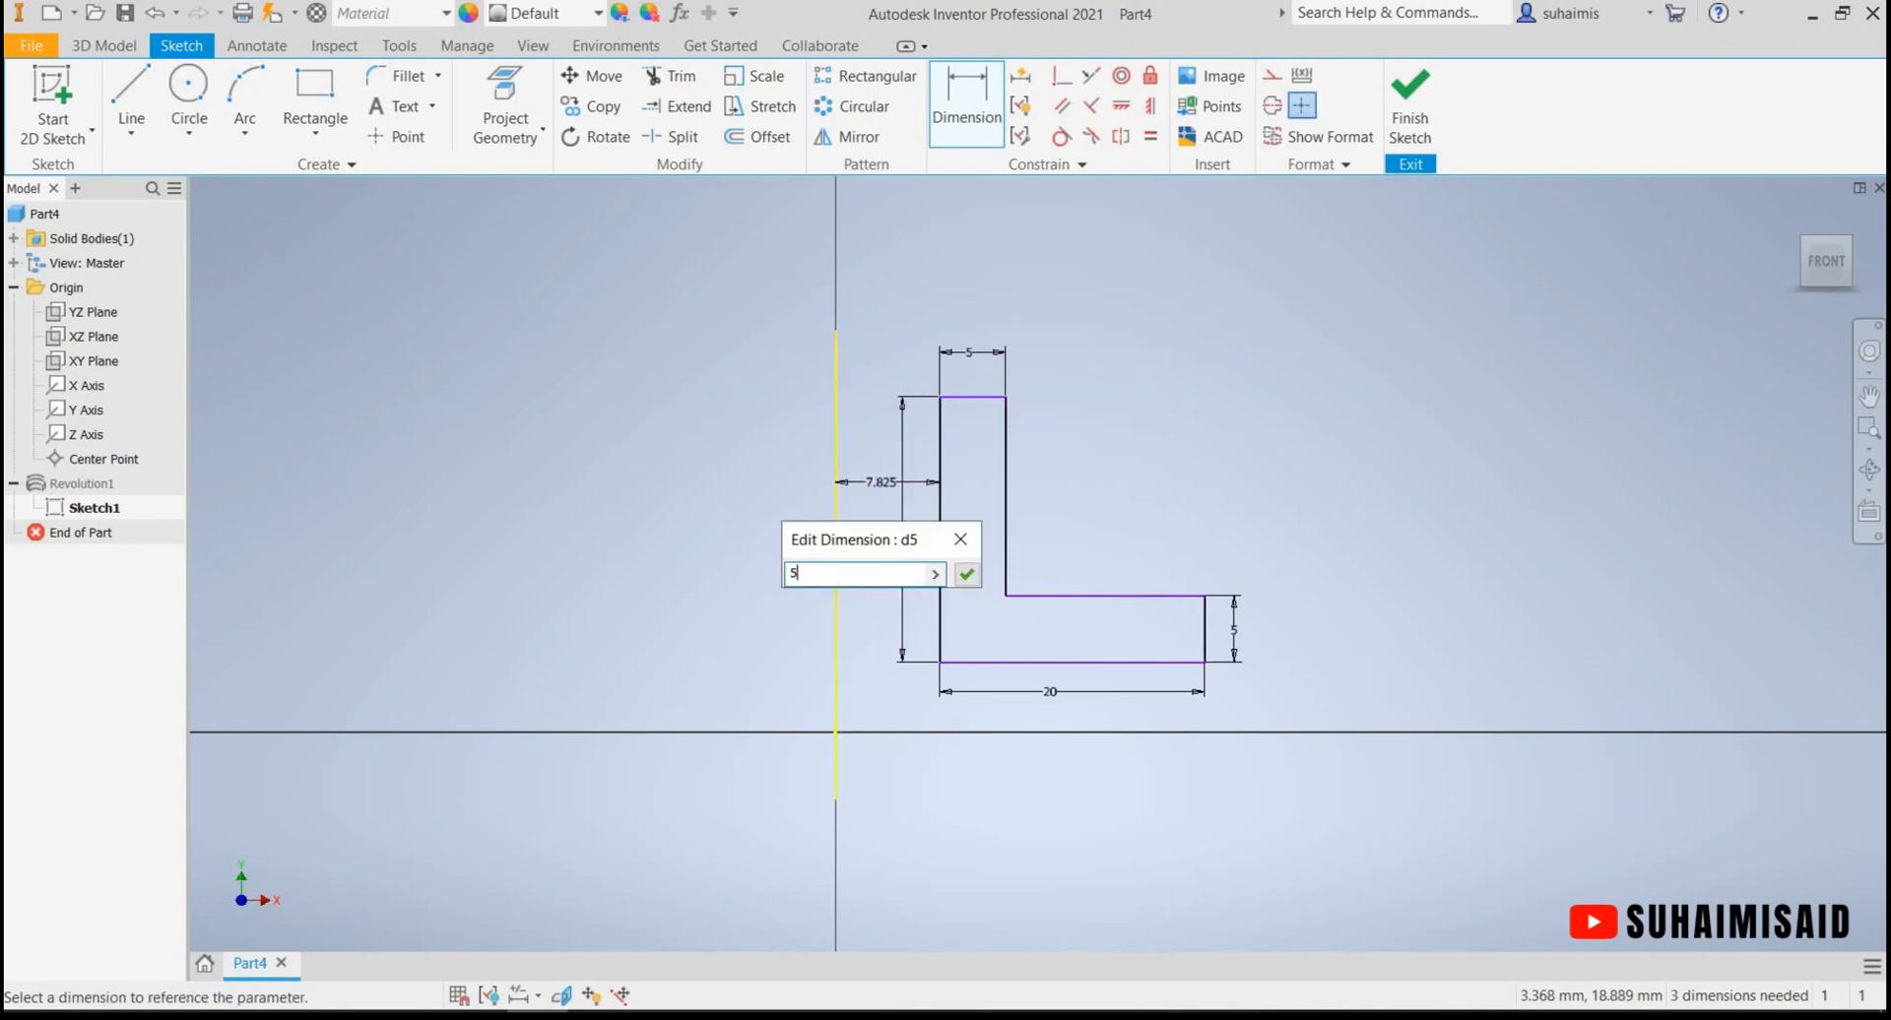
pyautogui.click(963, 577)
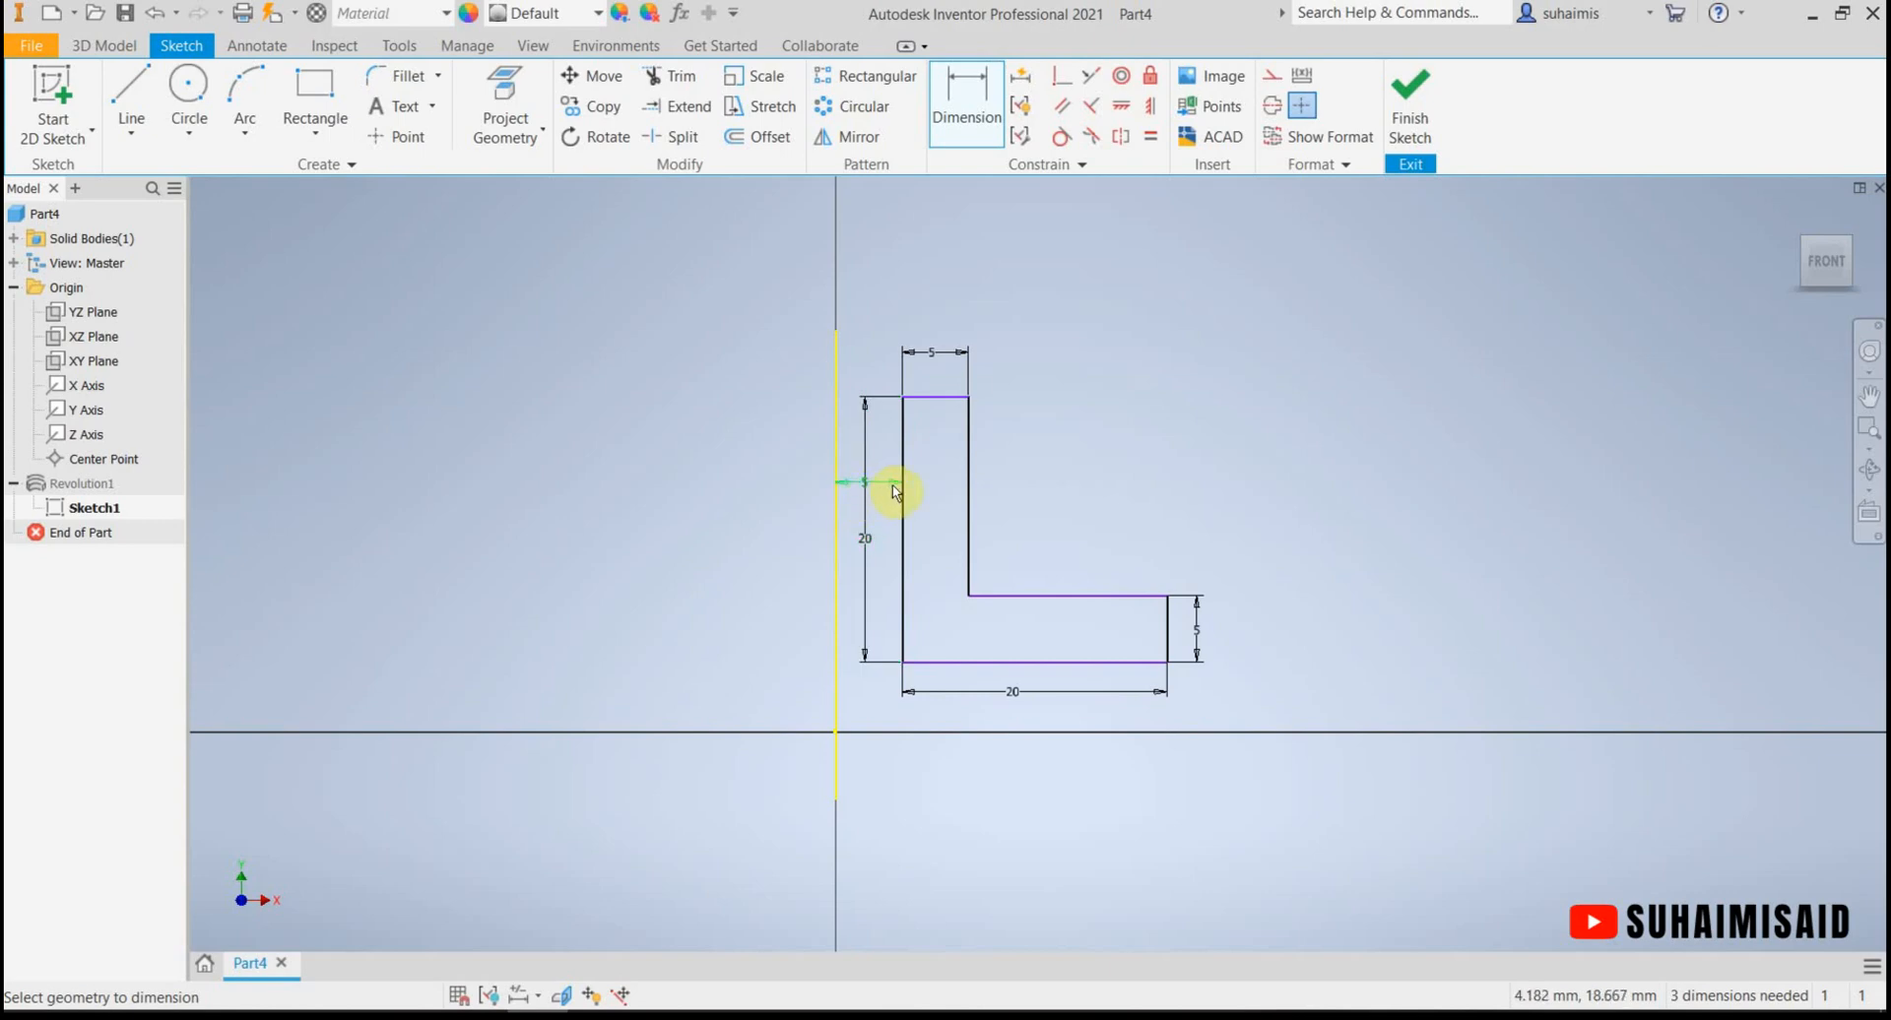
# Step: Finish the sketch edit to update the revolved part
pyautogui.click(947, 112)
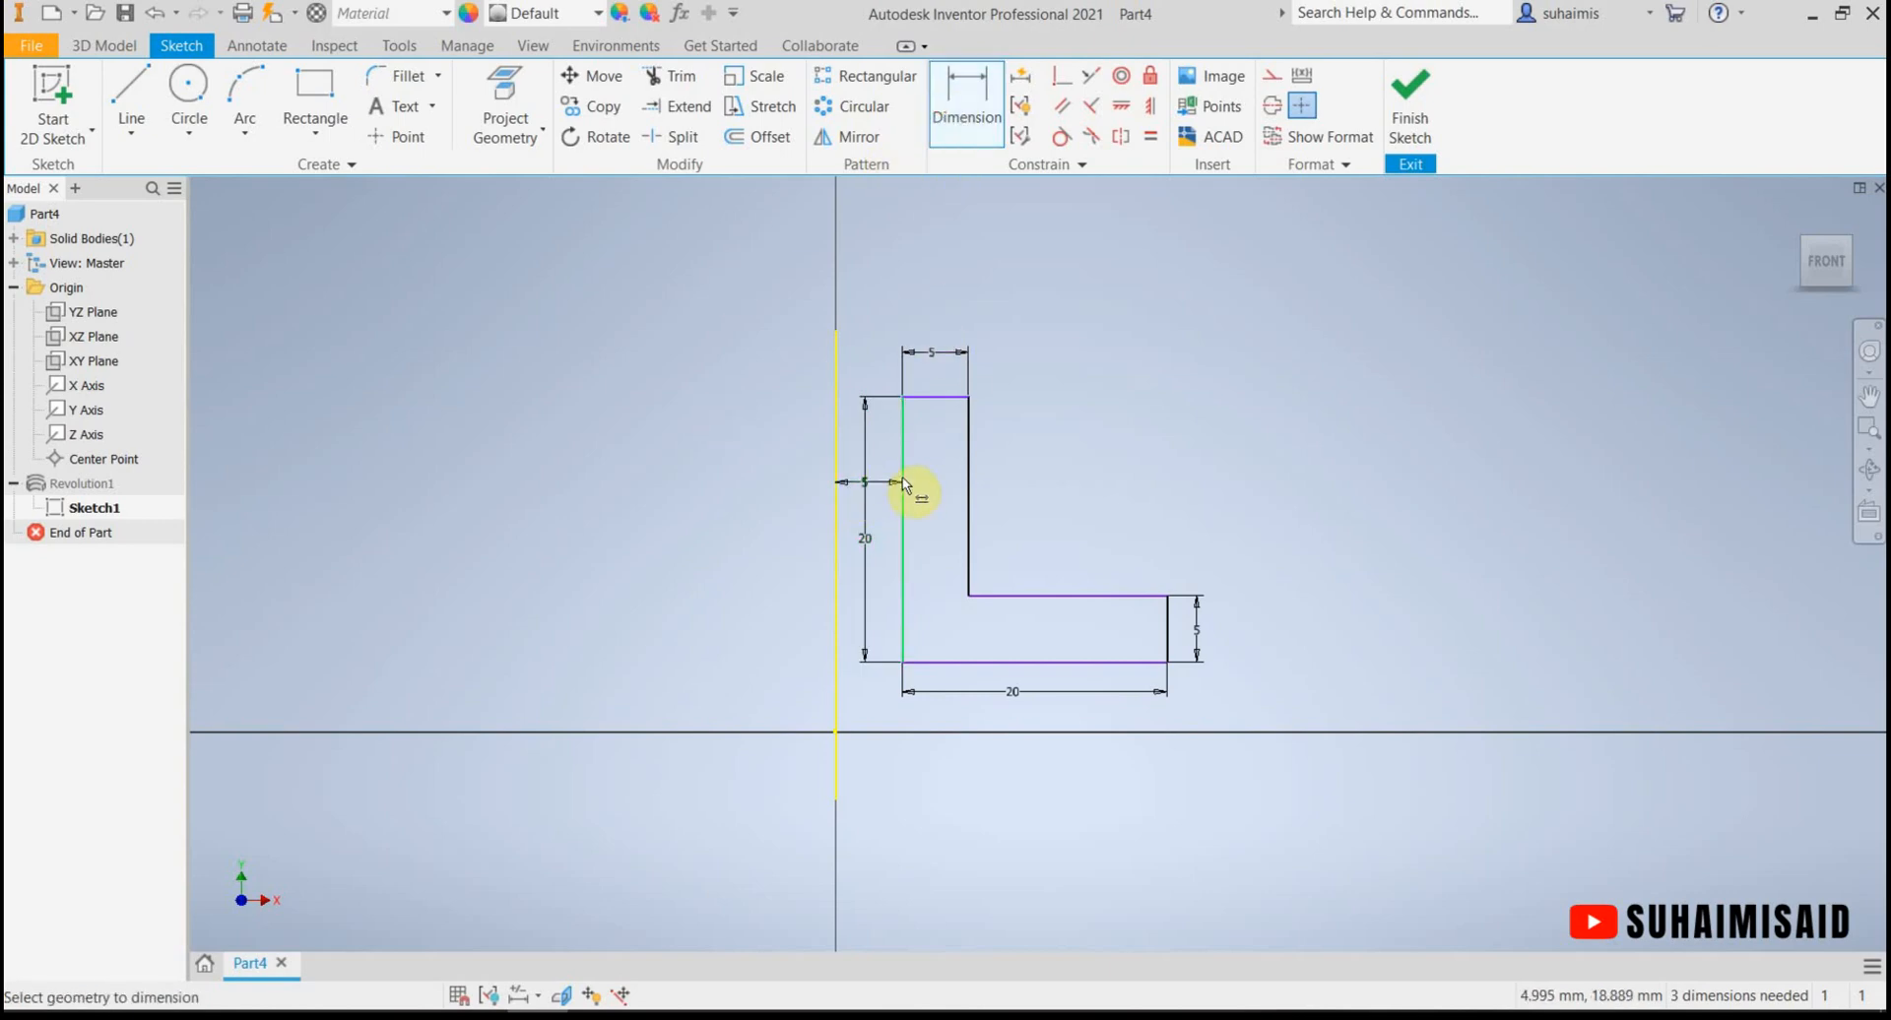
pyautogui.click(842, 490)
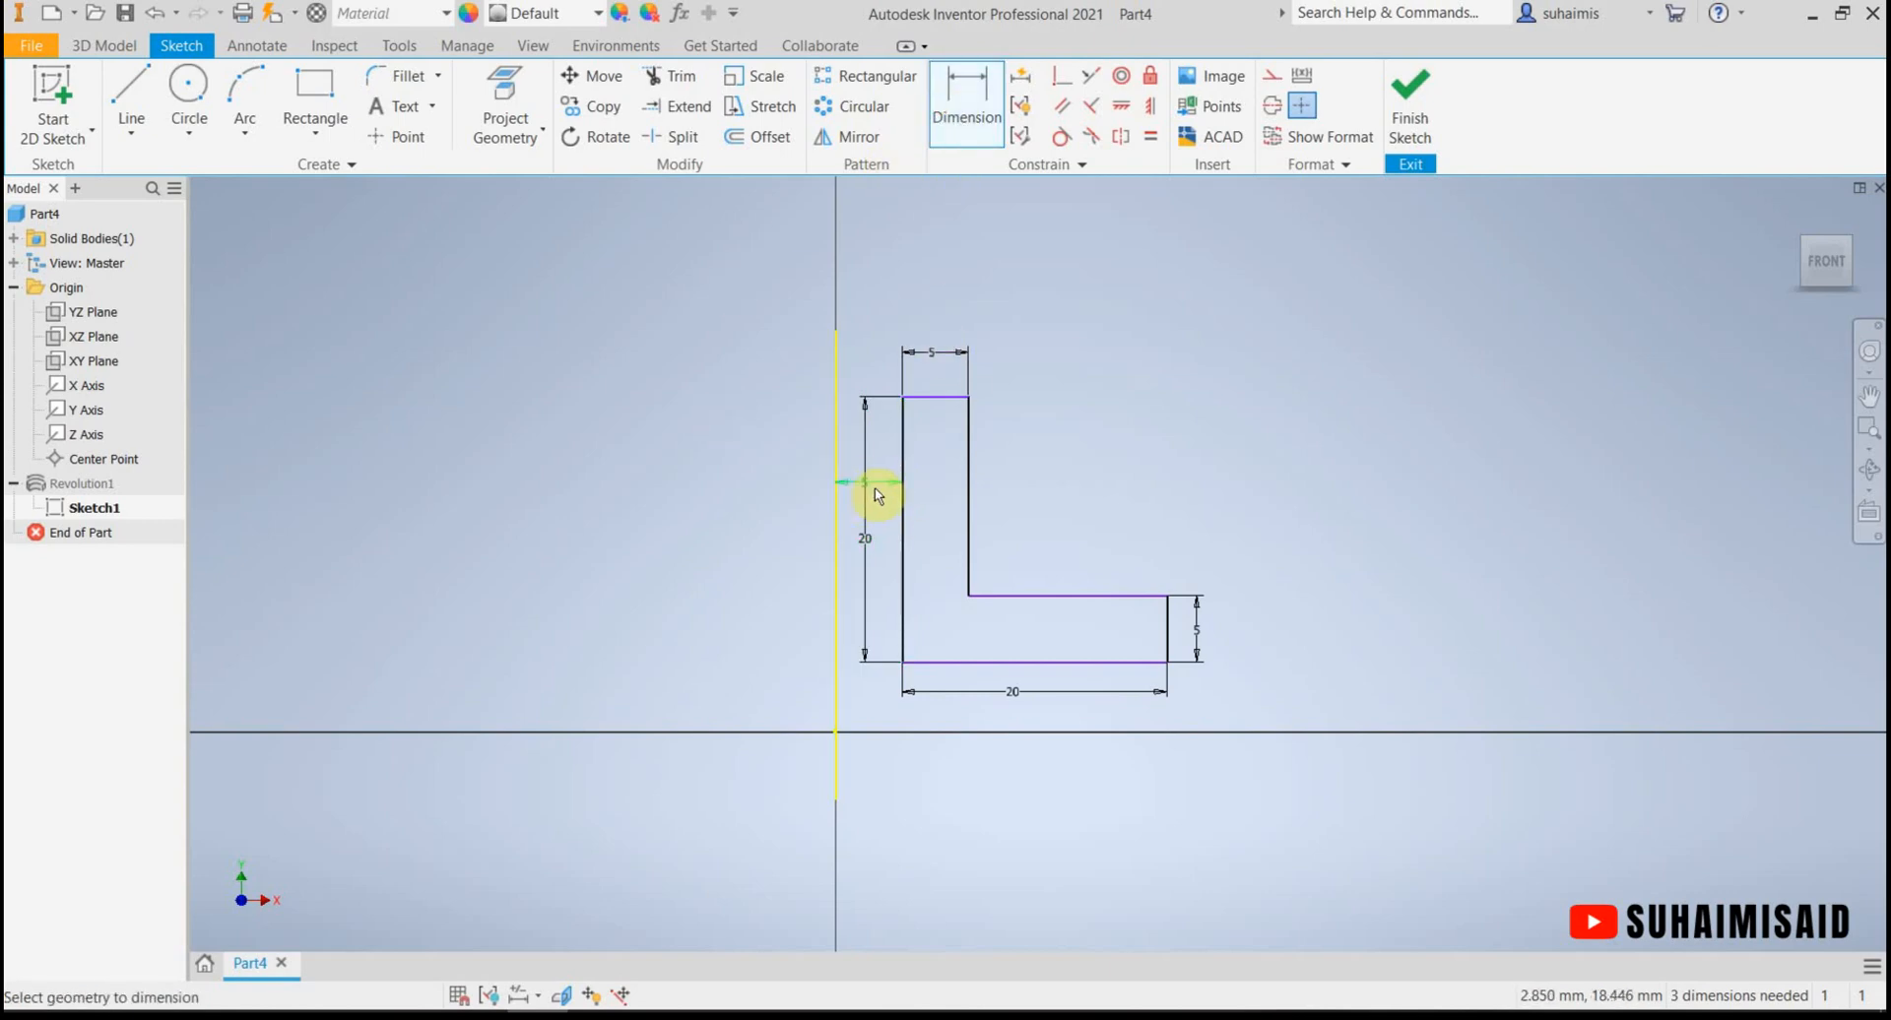
pyautogui.click(877, 495)
pyautogui.click(1398, 136)
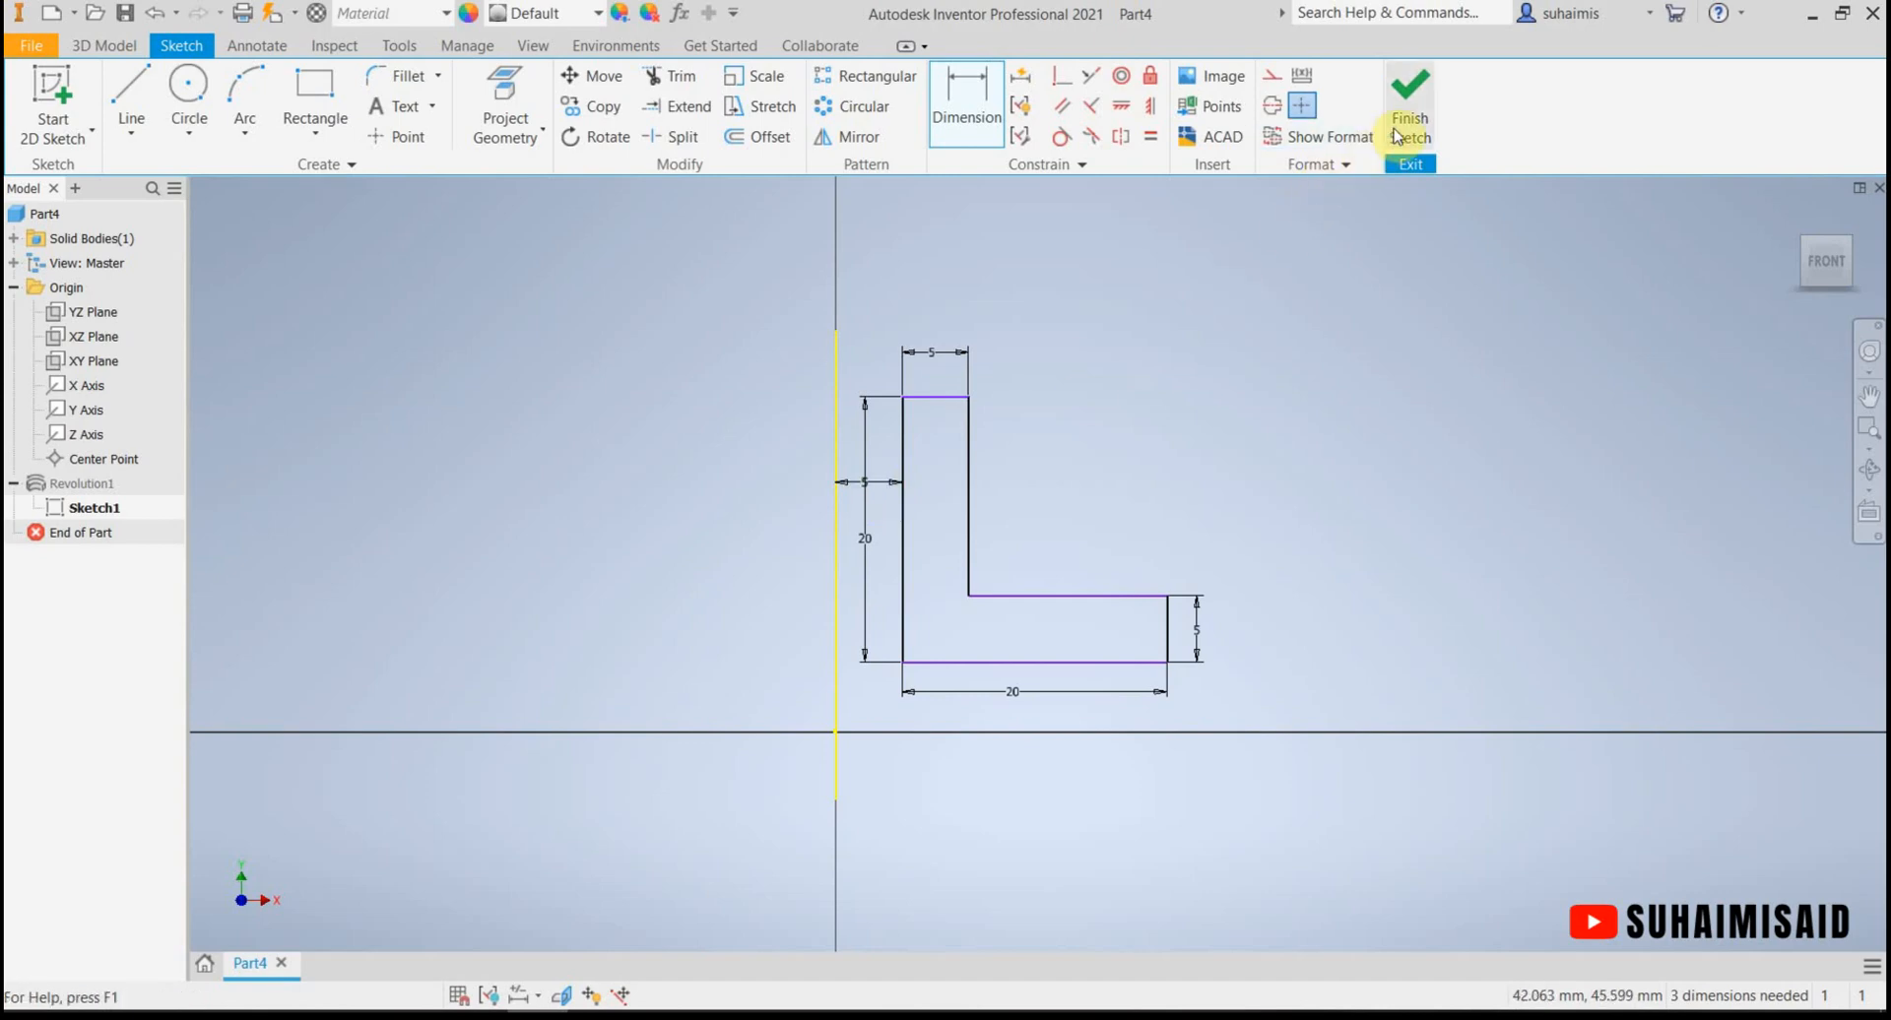